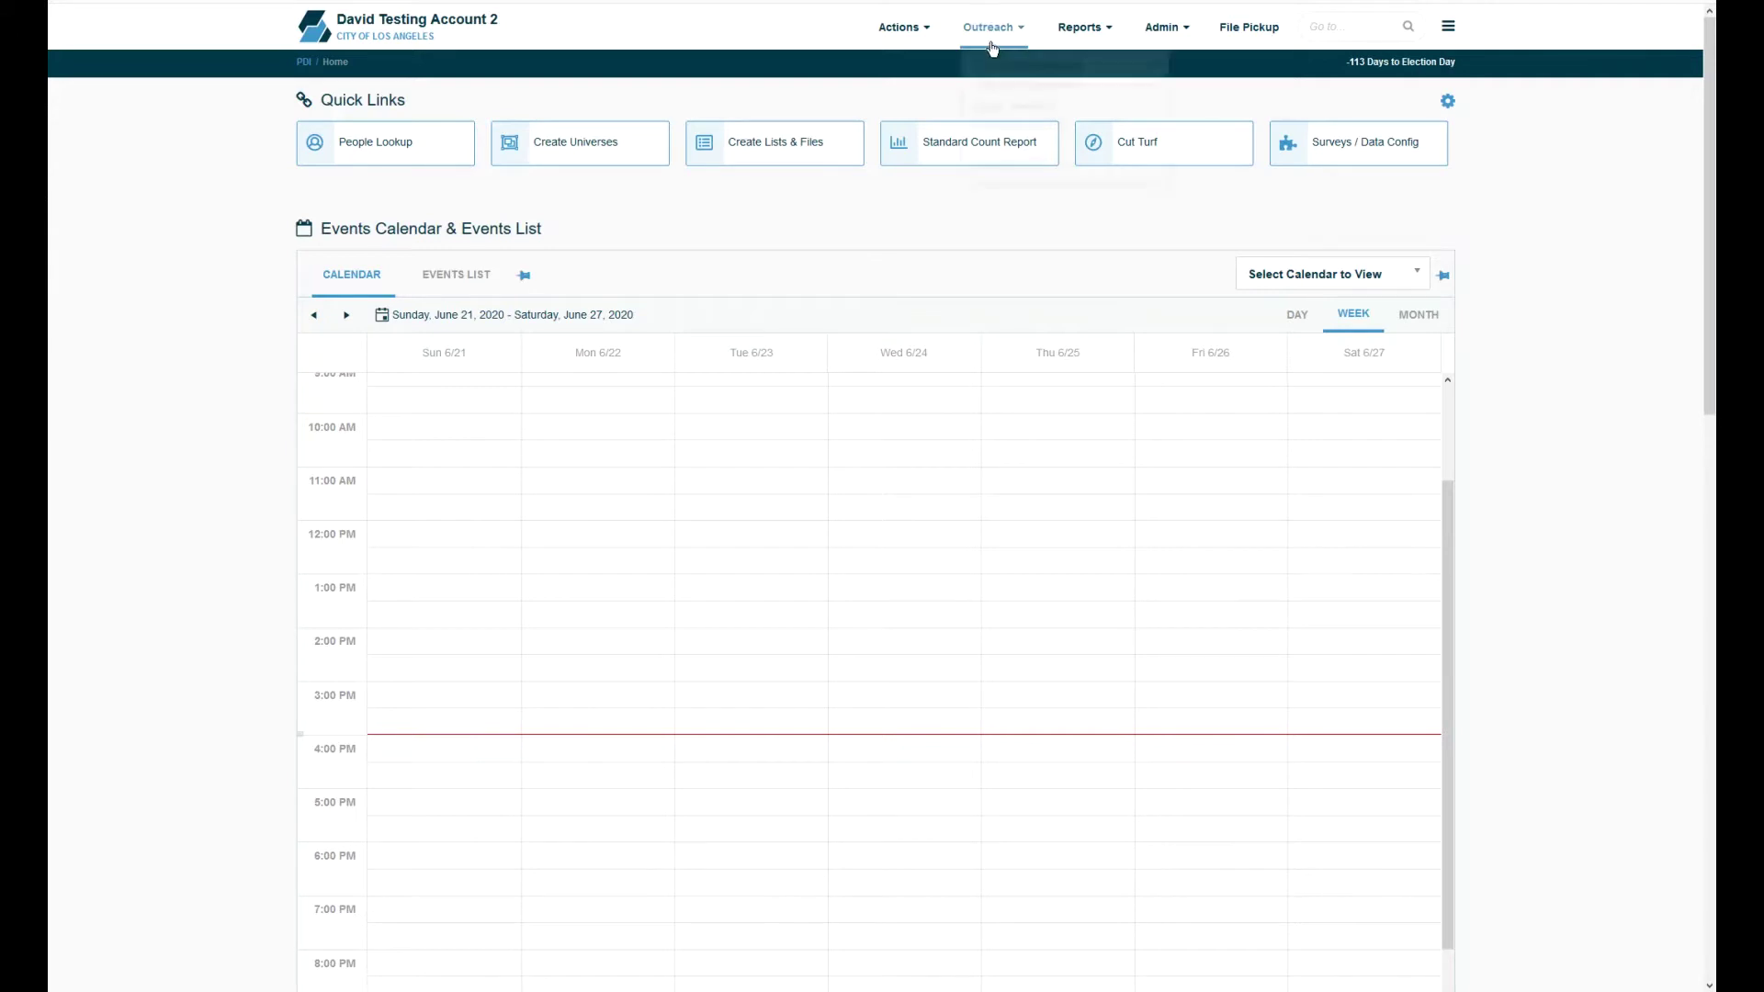
Open the field canvassing page for assigning turf and creating mobile projects
mouse_move(992, 48)
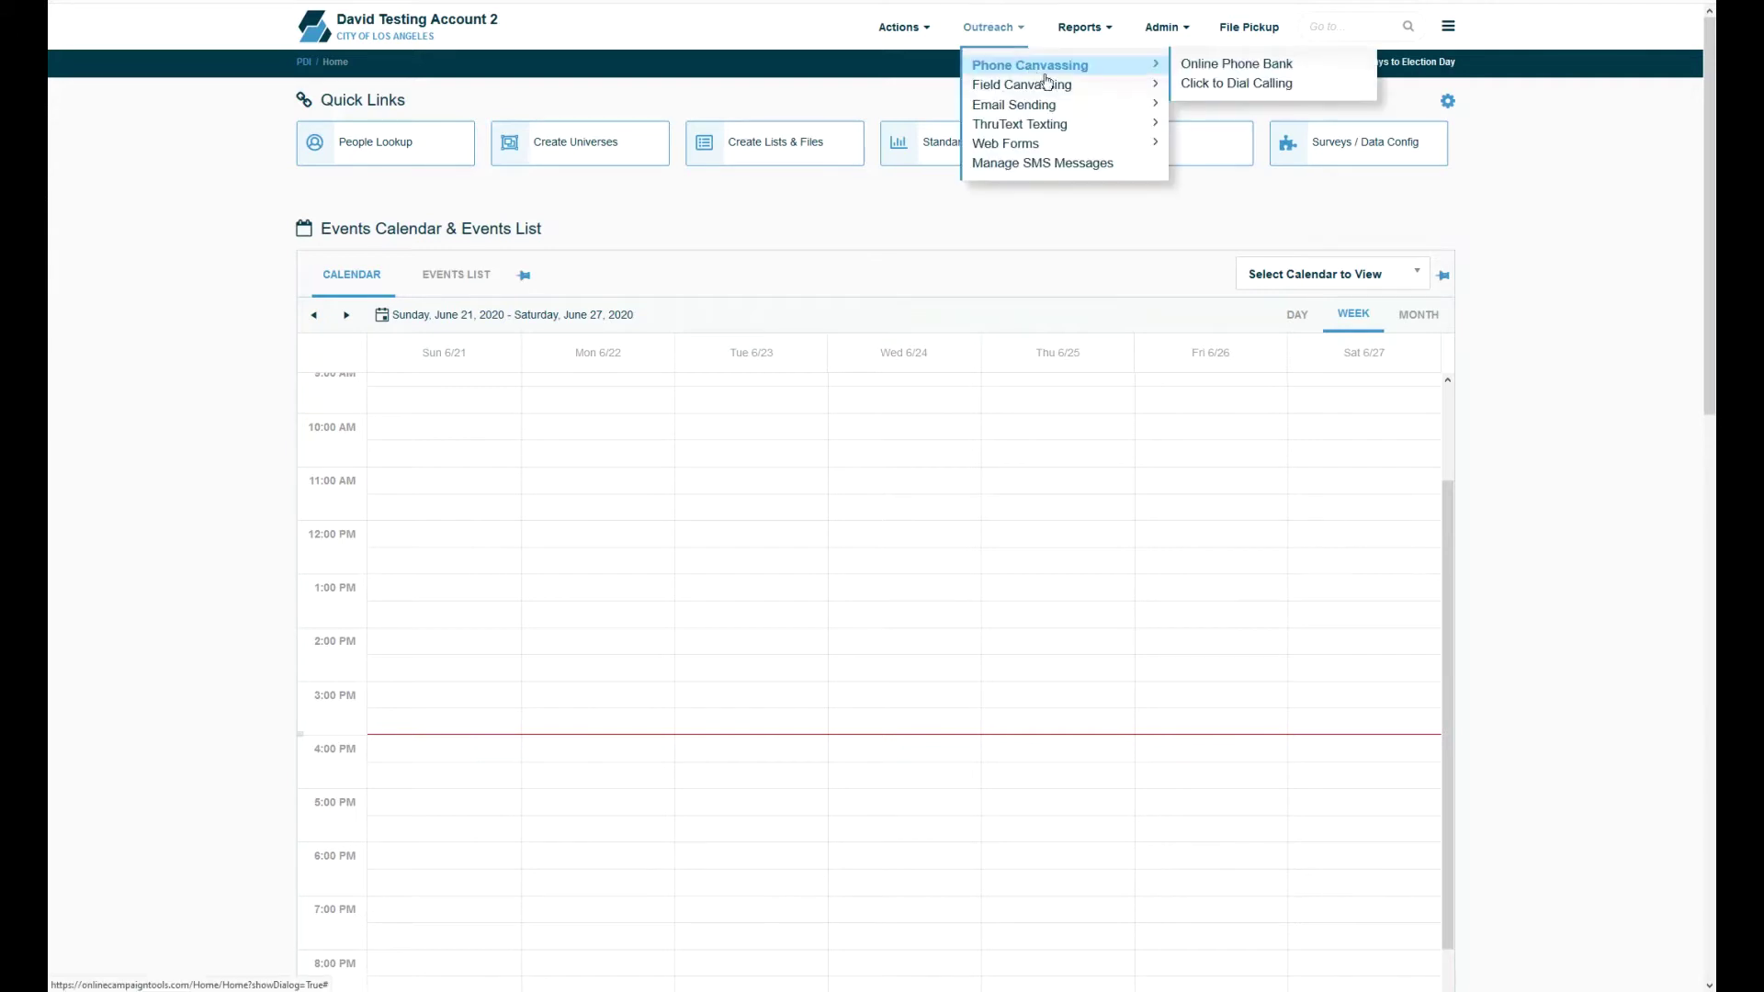
mouse_move(1056, 87)
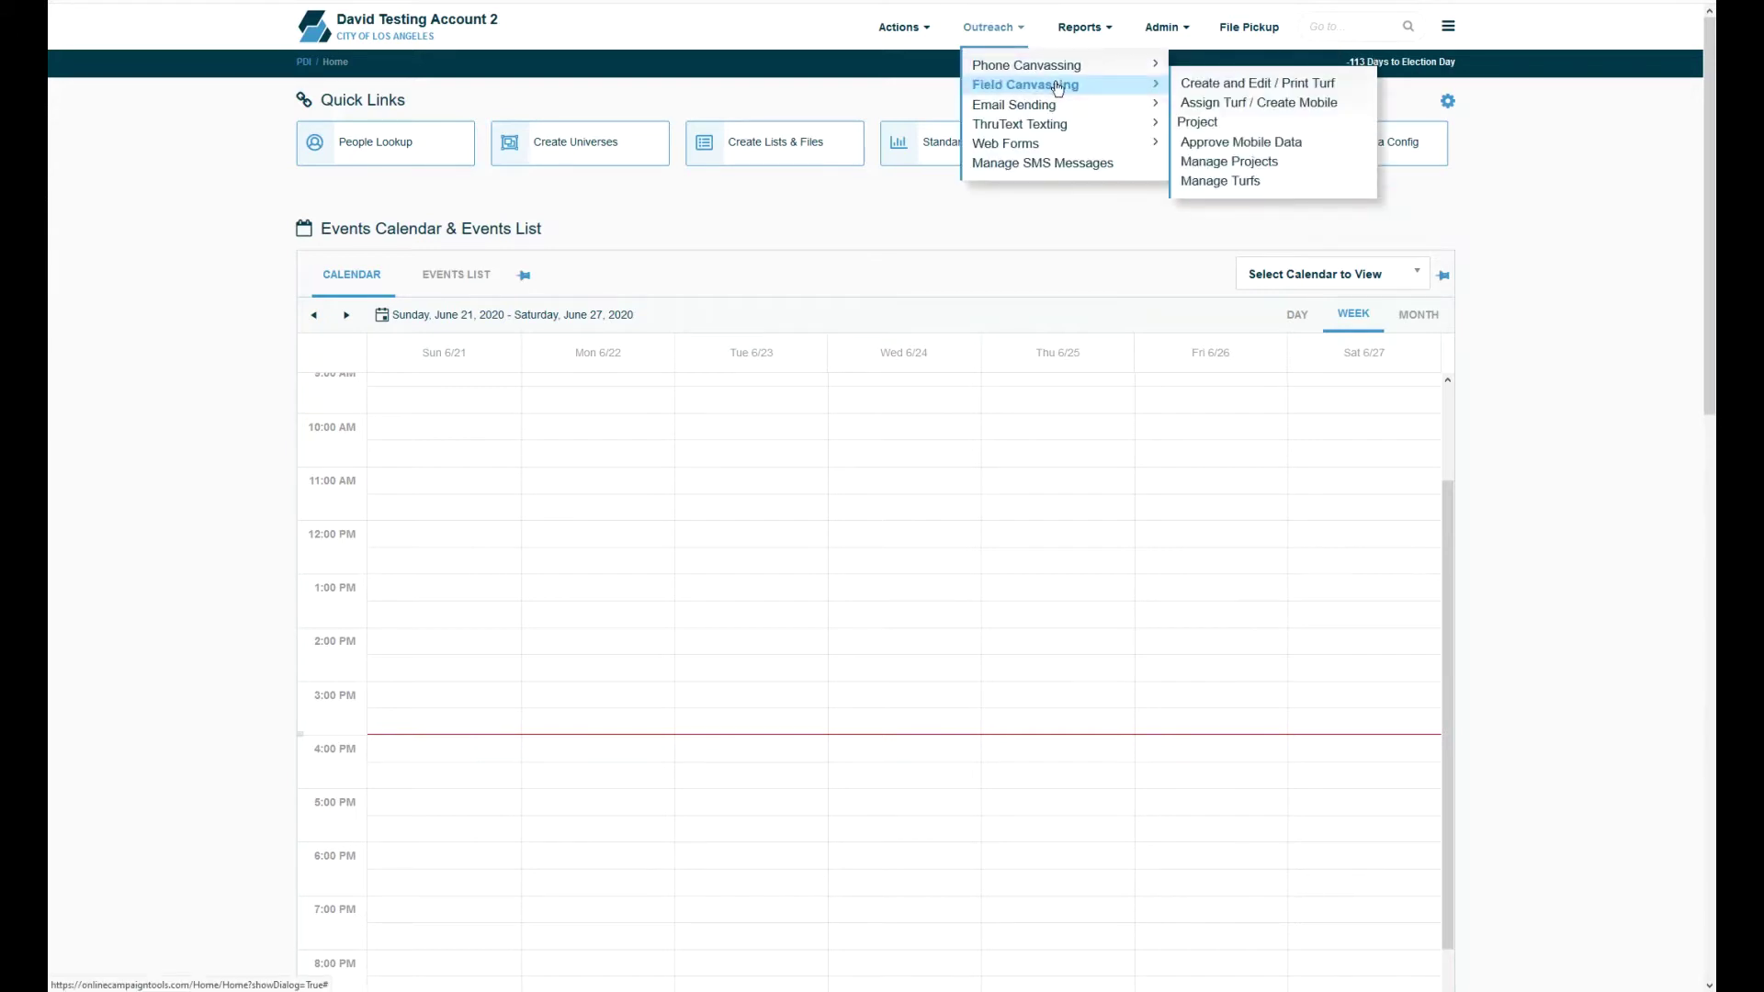
click(1220, 110)
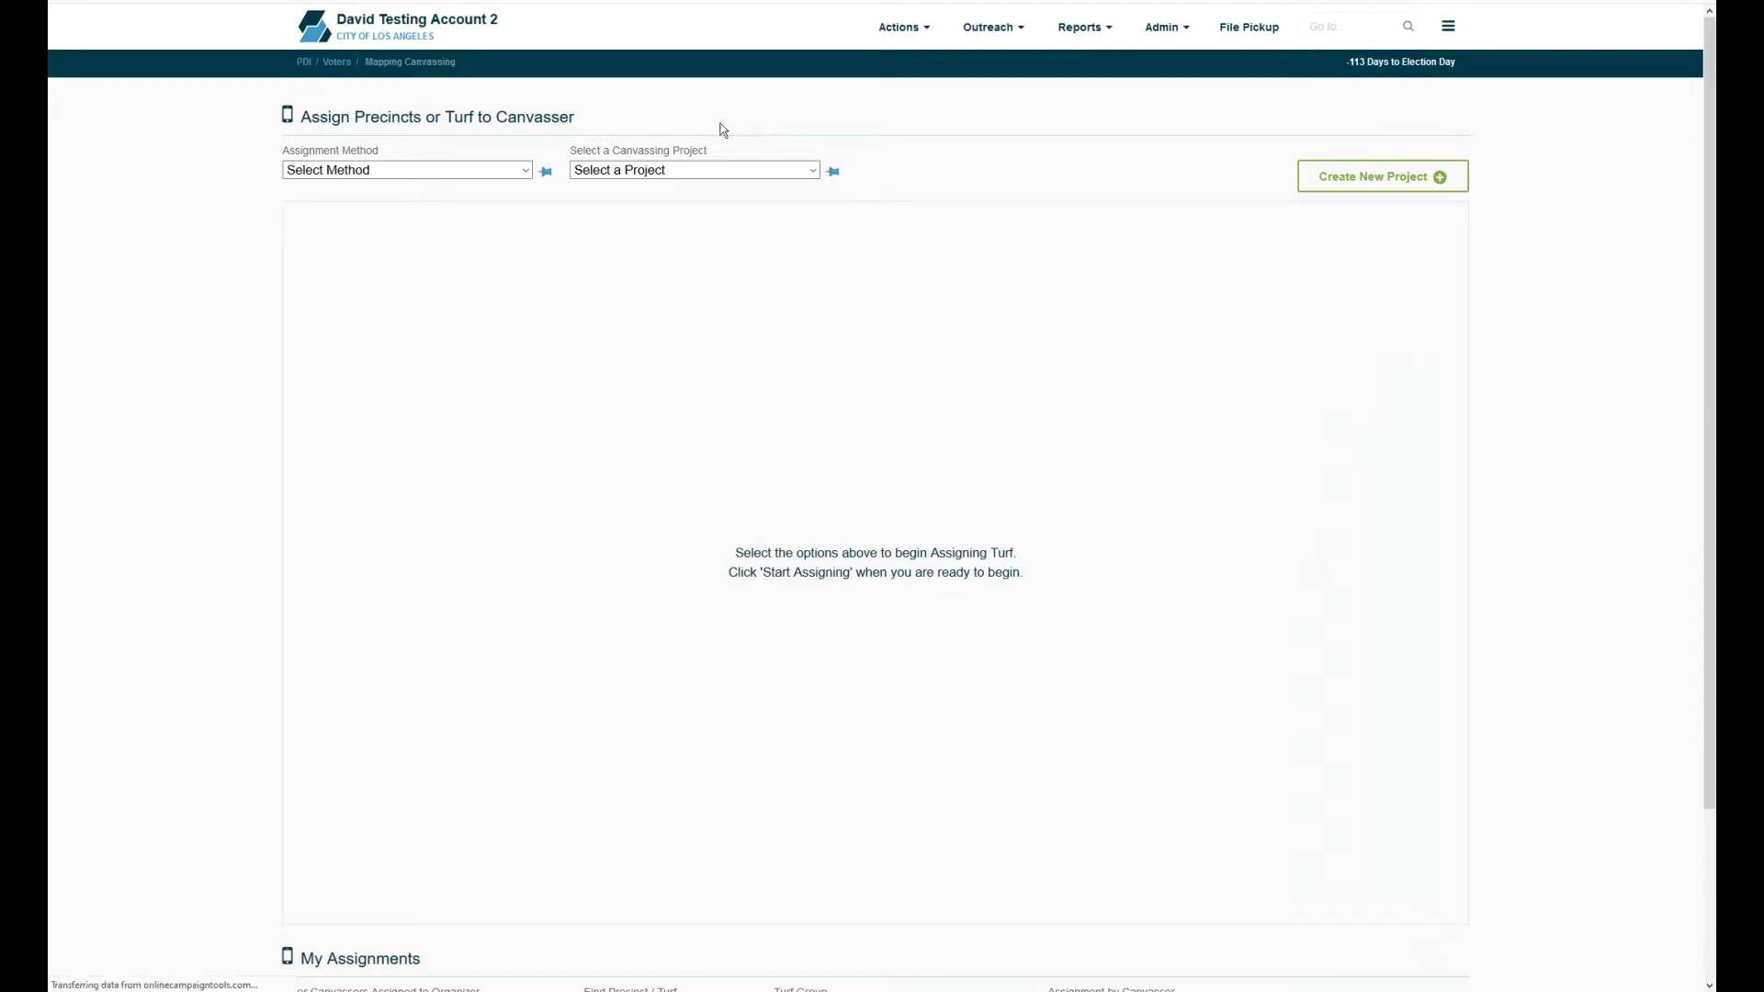
Set the assignment method to Assign Turf From List and choose My Project as the canvassing project
click(468, 173)
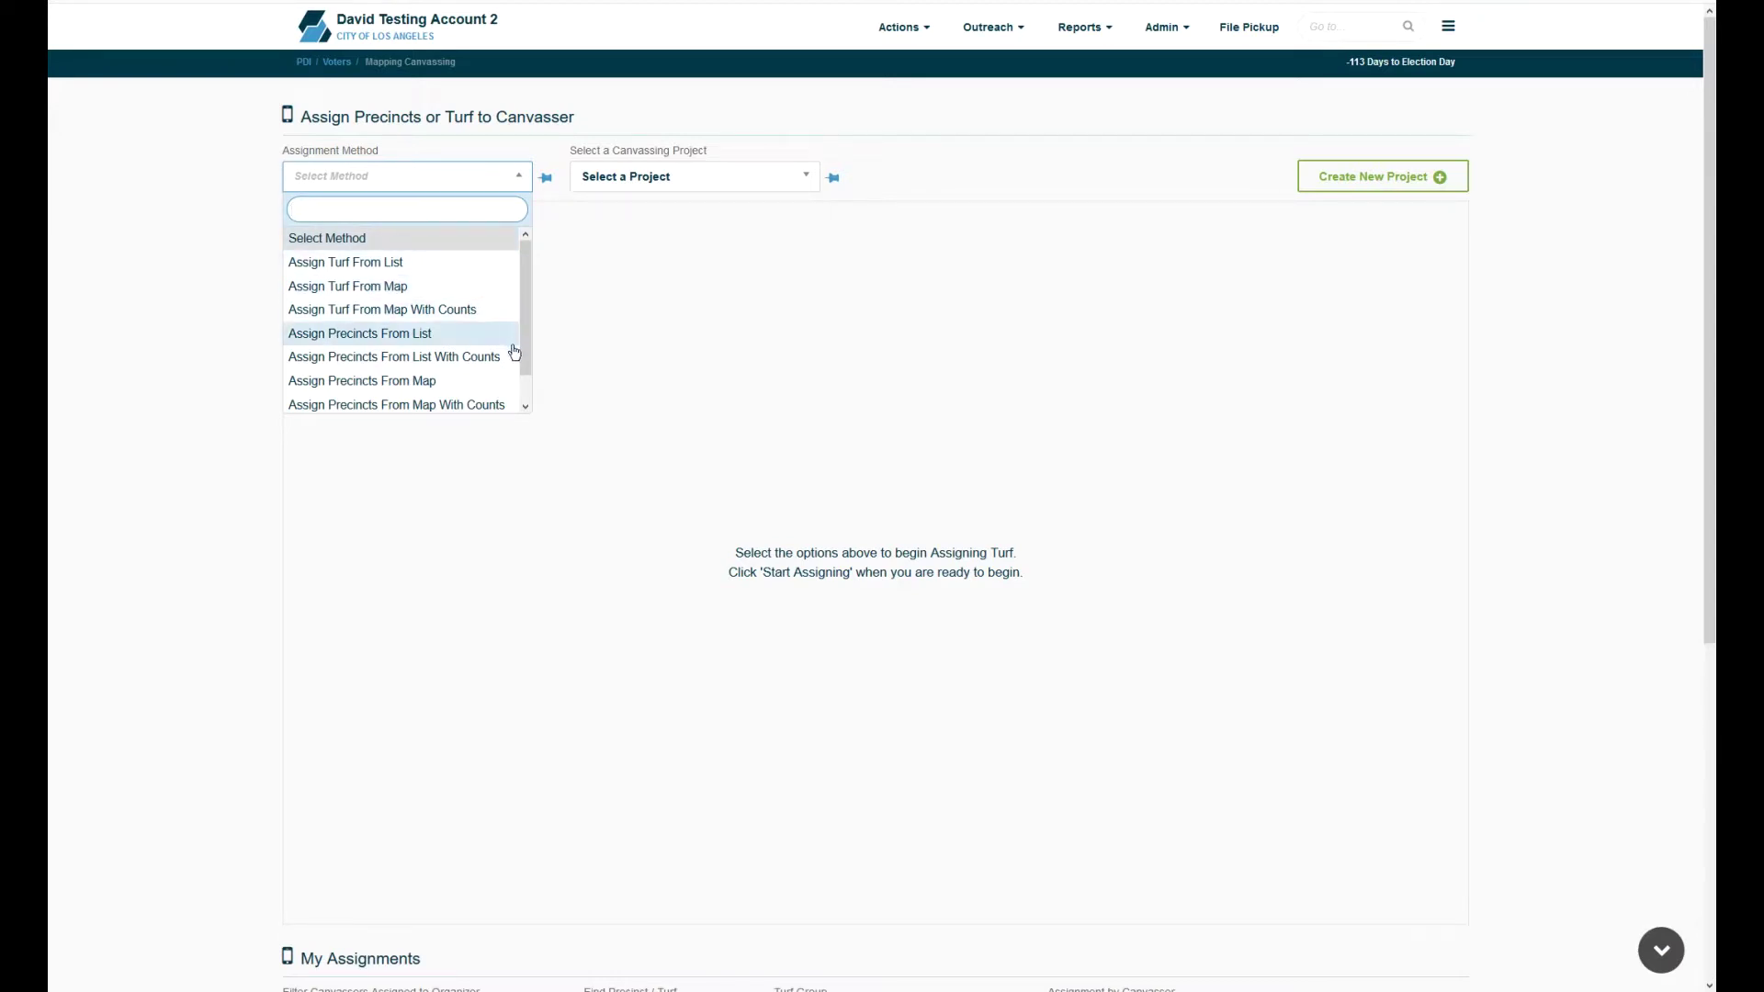
key(Down)
key(Down)
key(Down)
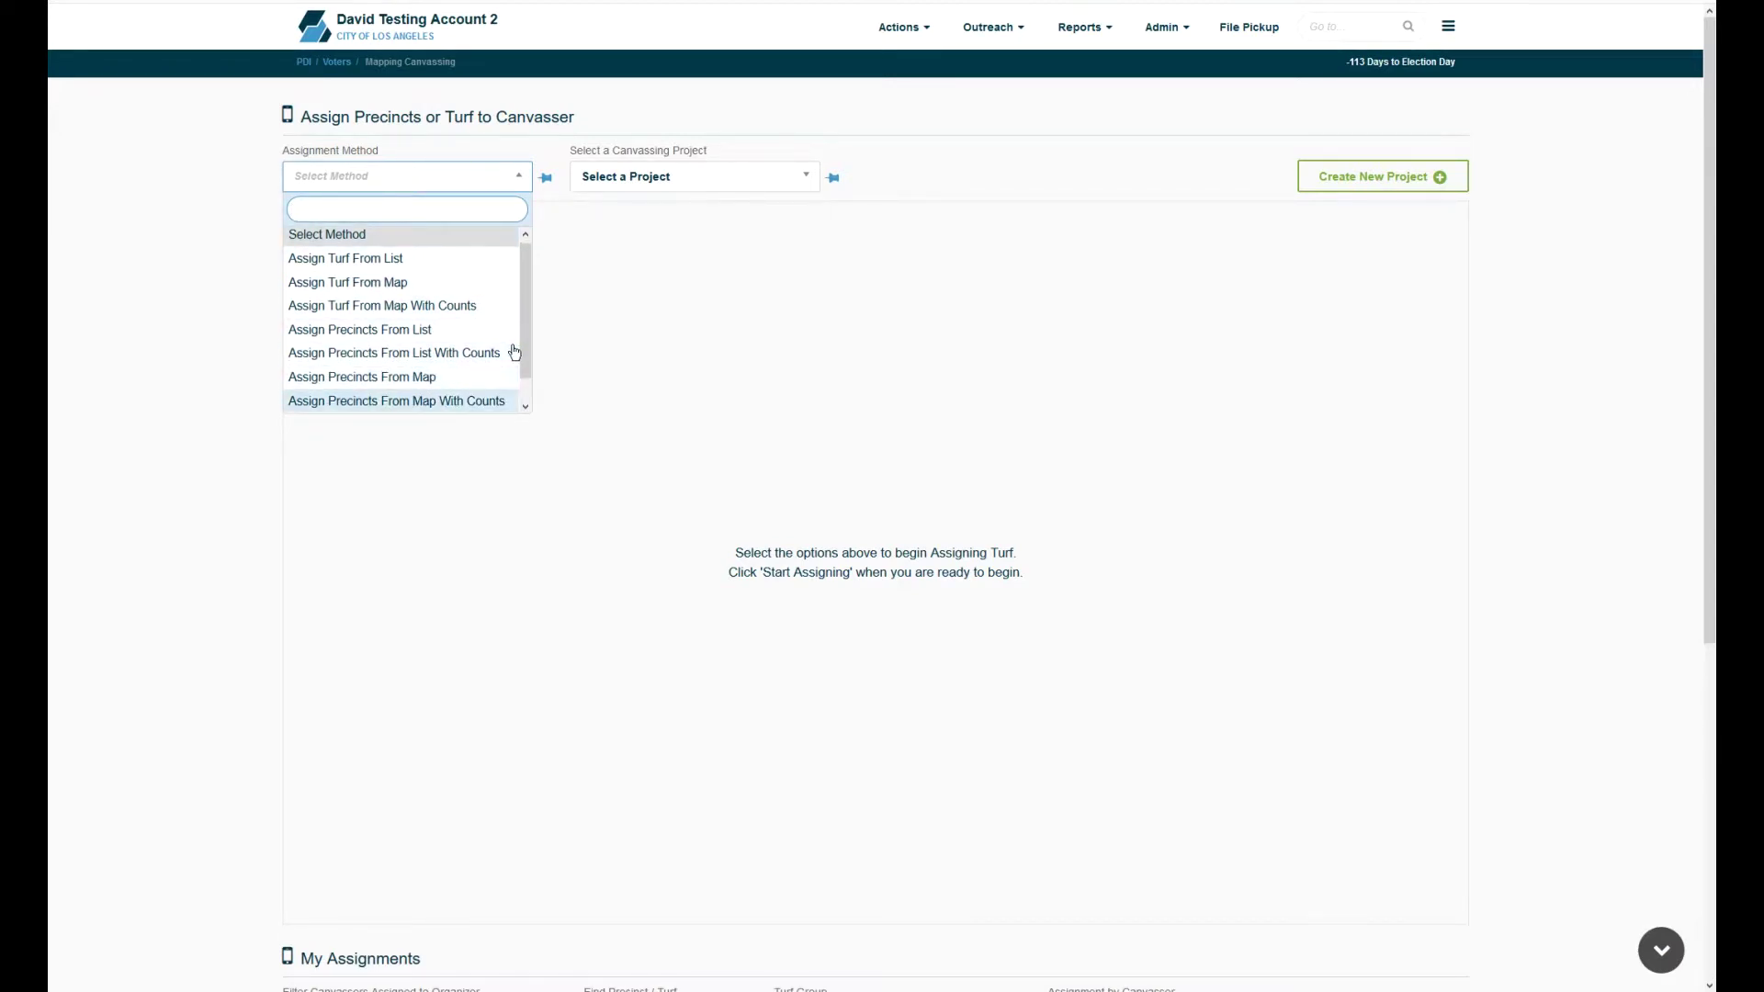
drag(524, 364, 526, 405)
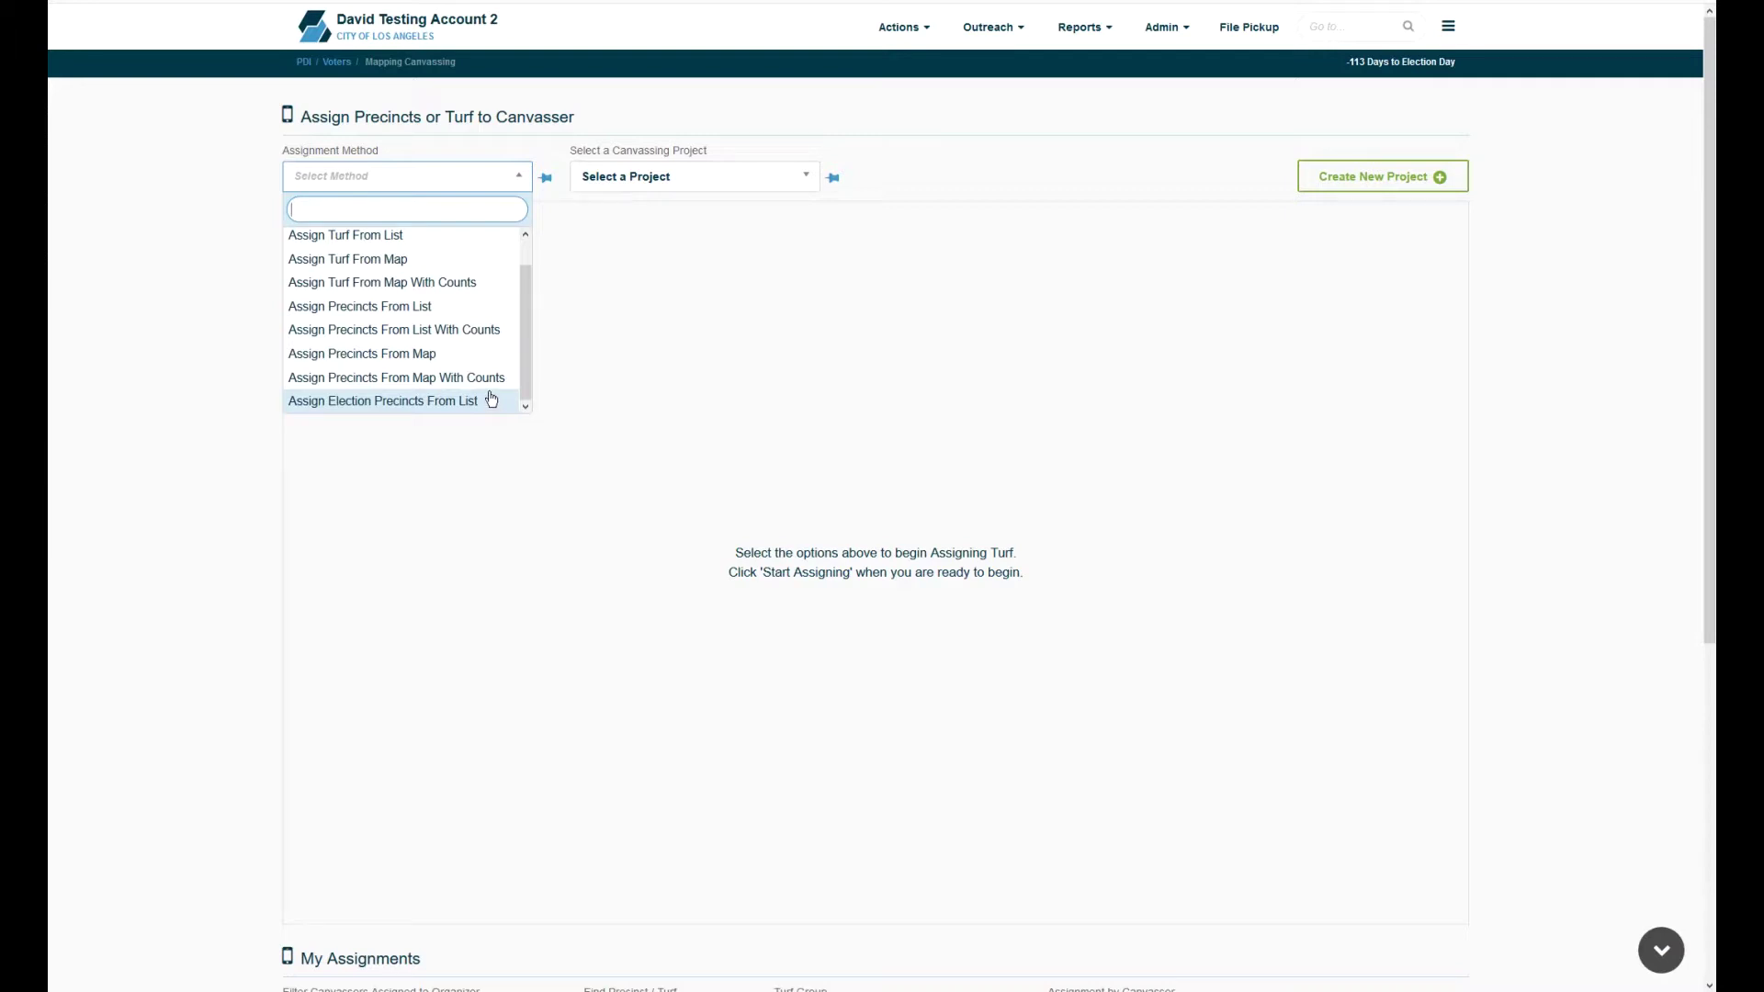
click(429, 239)
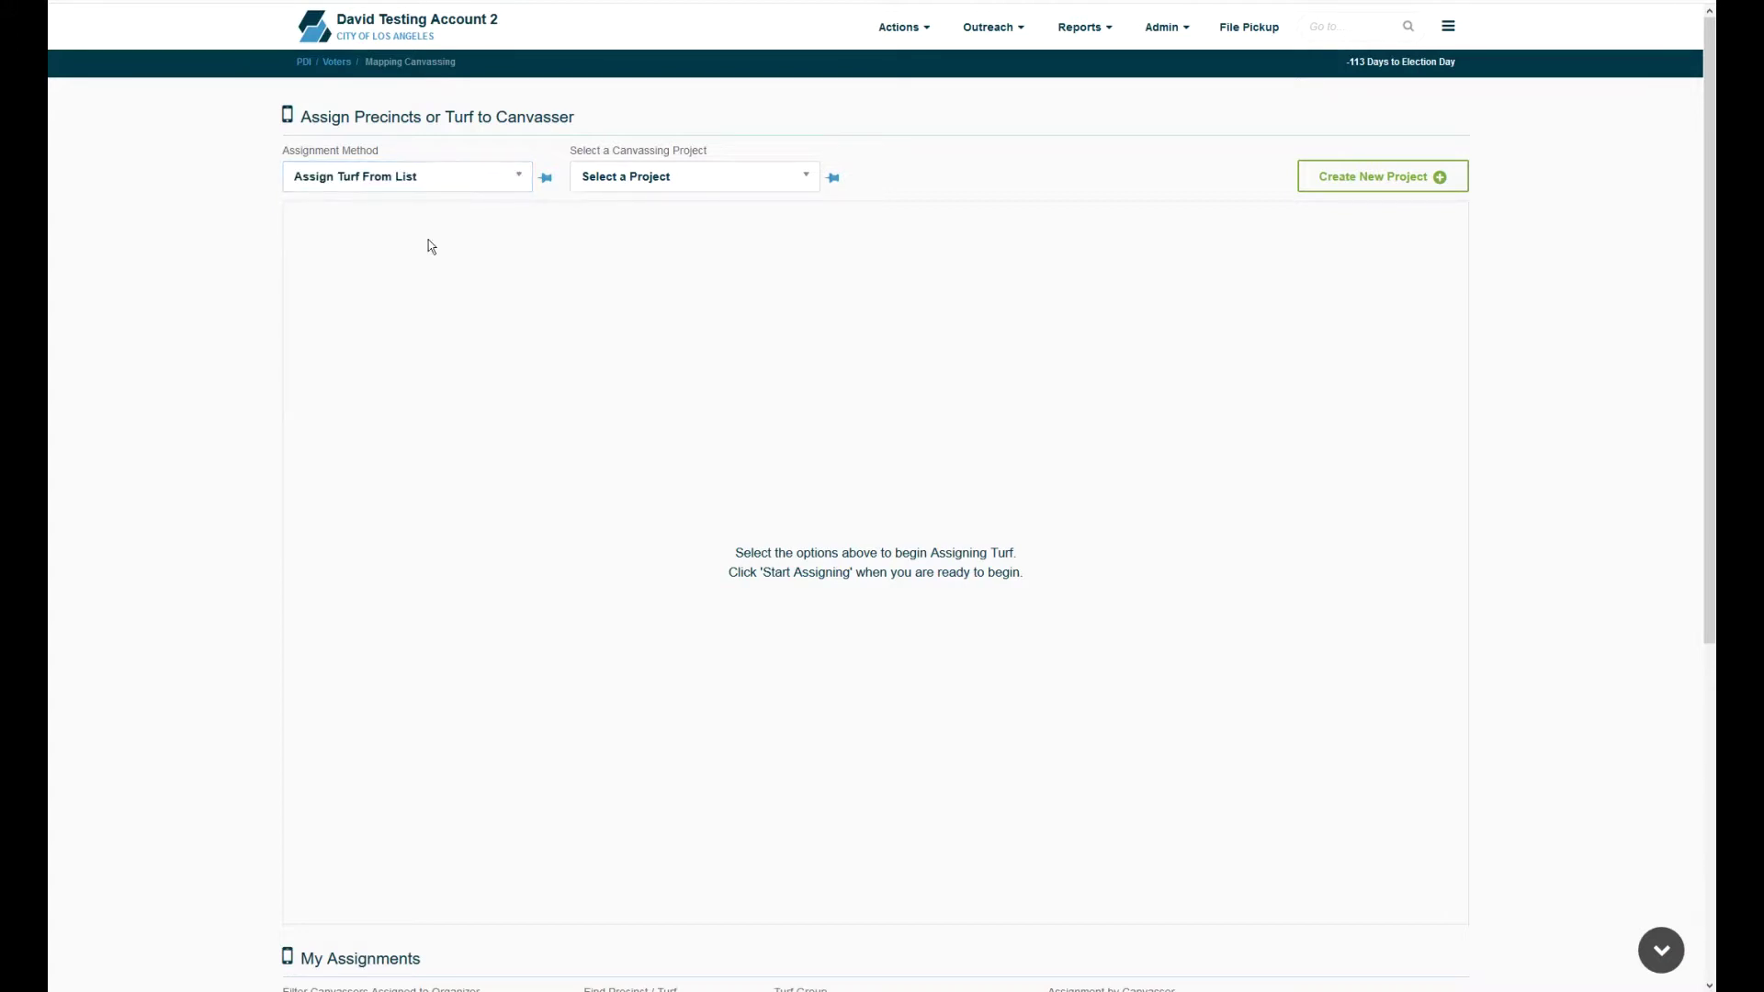
click(637, 190)
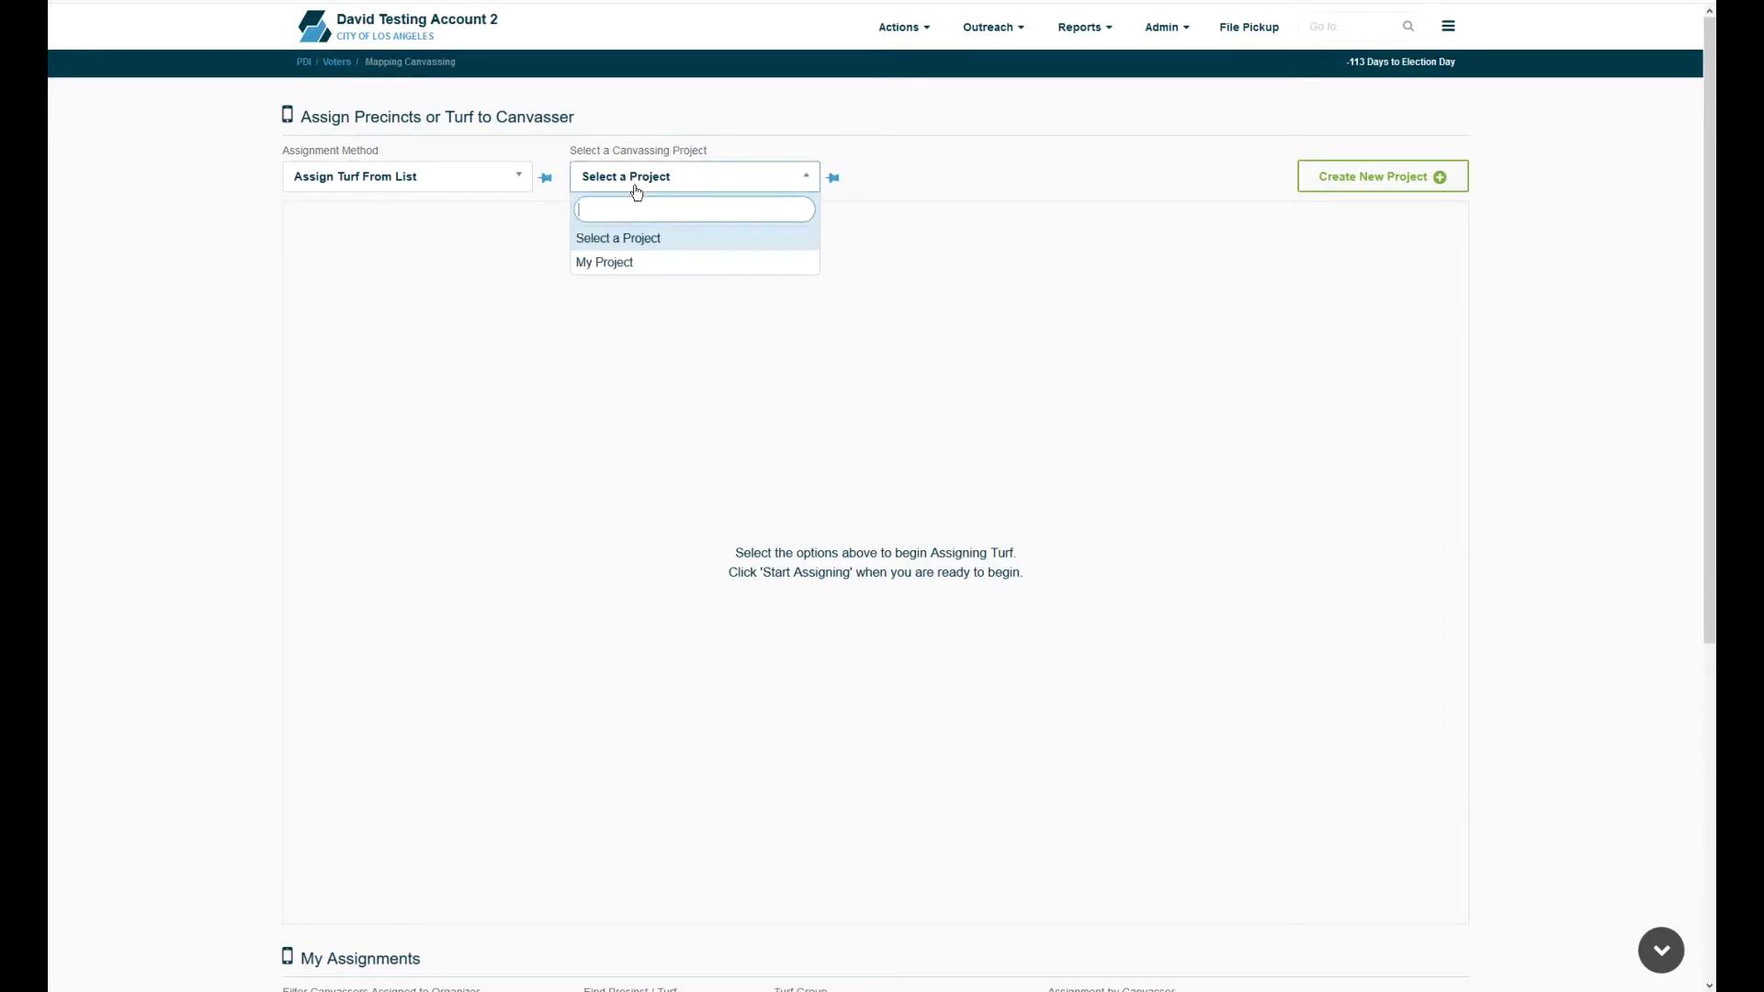
click(642, 264)
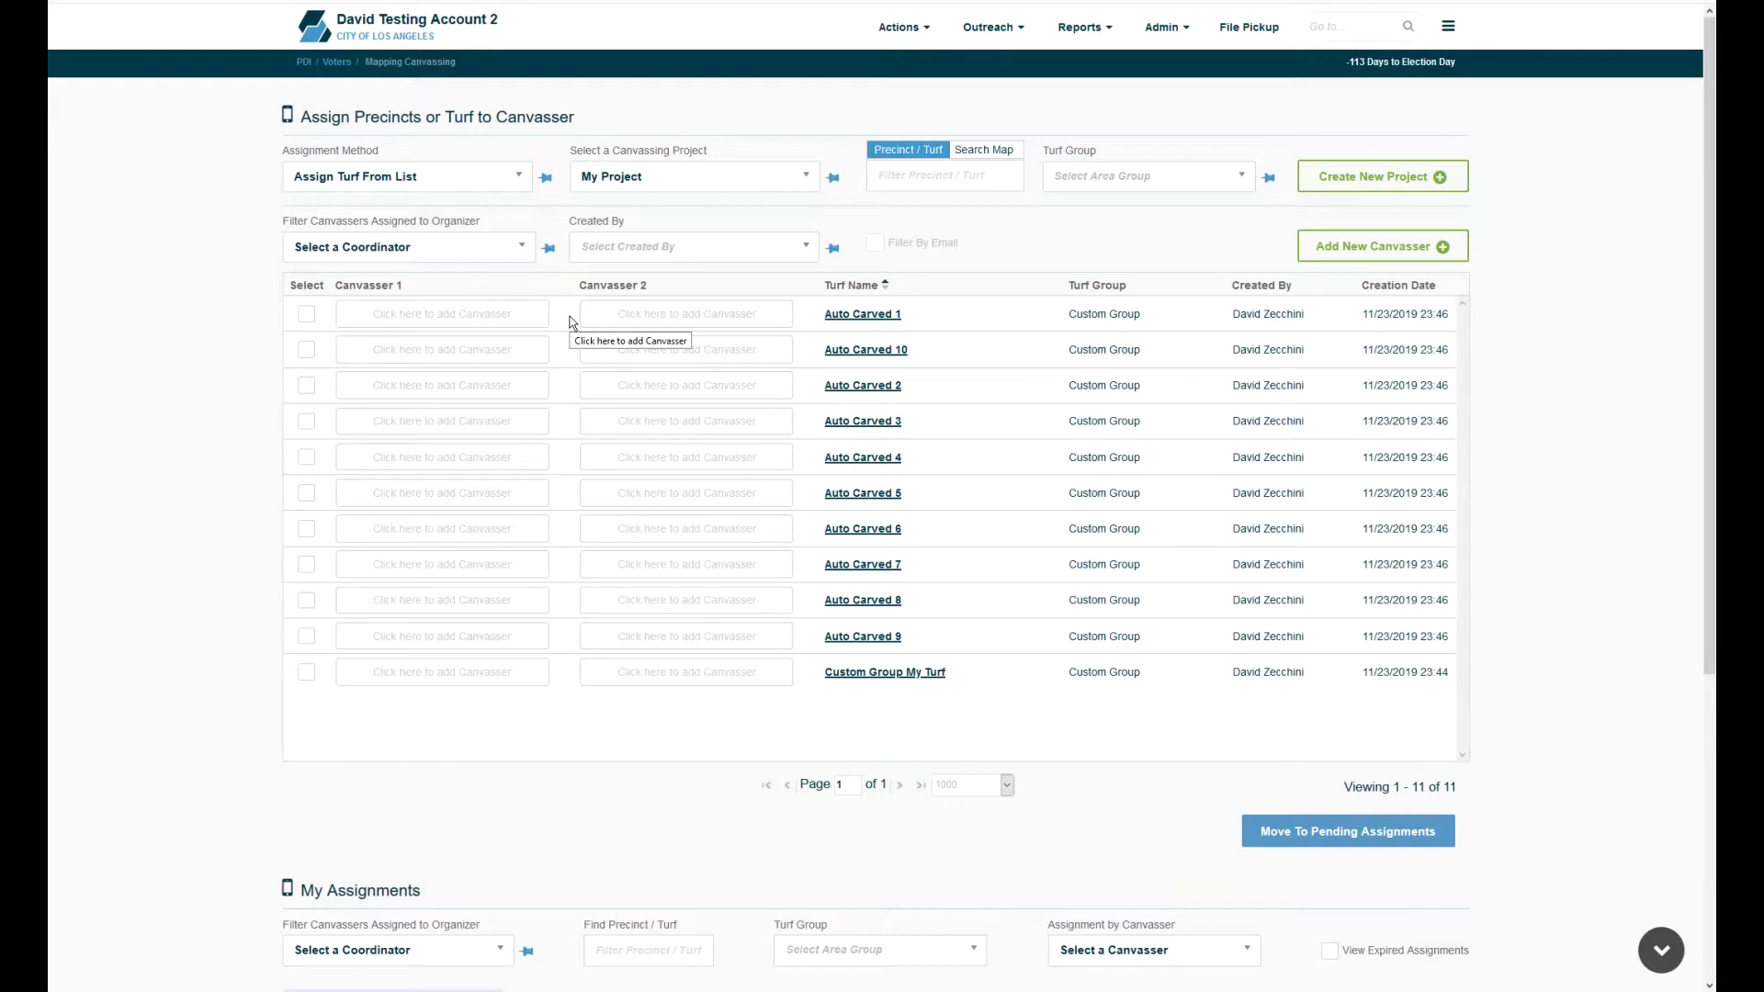
Review the options available in the canvasser organizer filter and the Created By filter
click(452, 257)
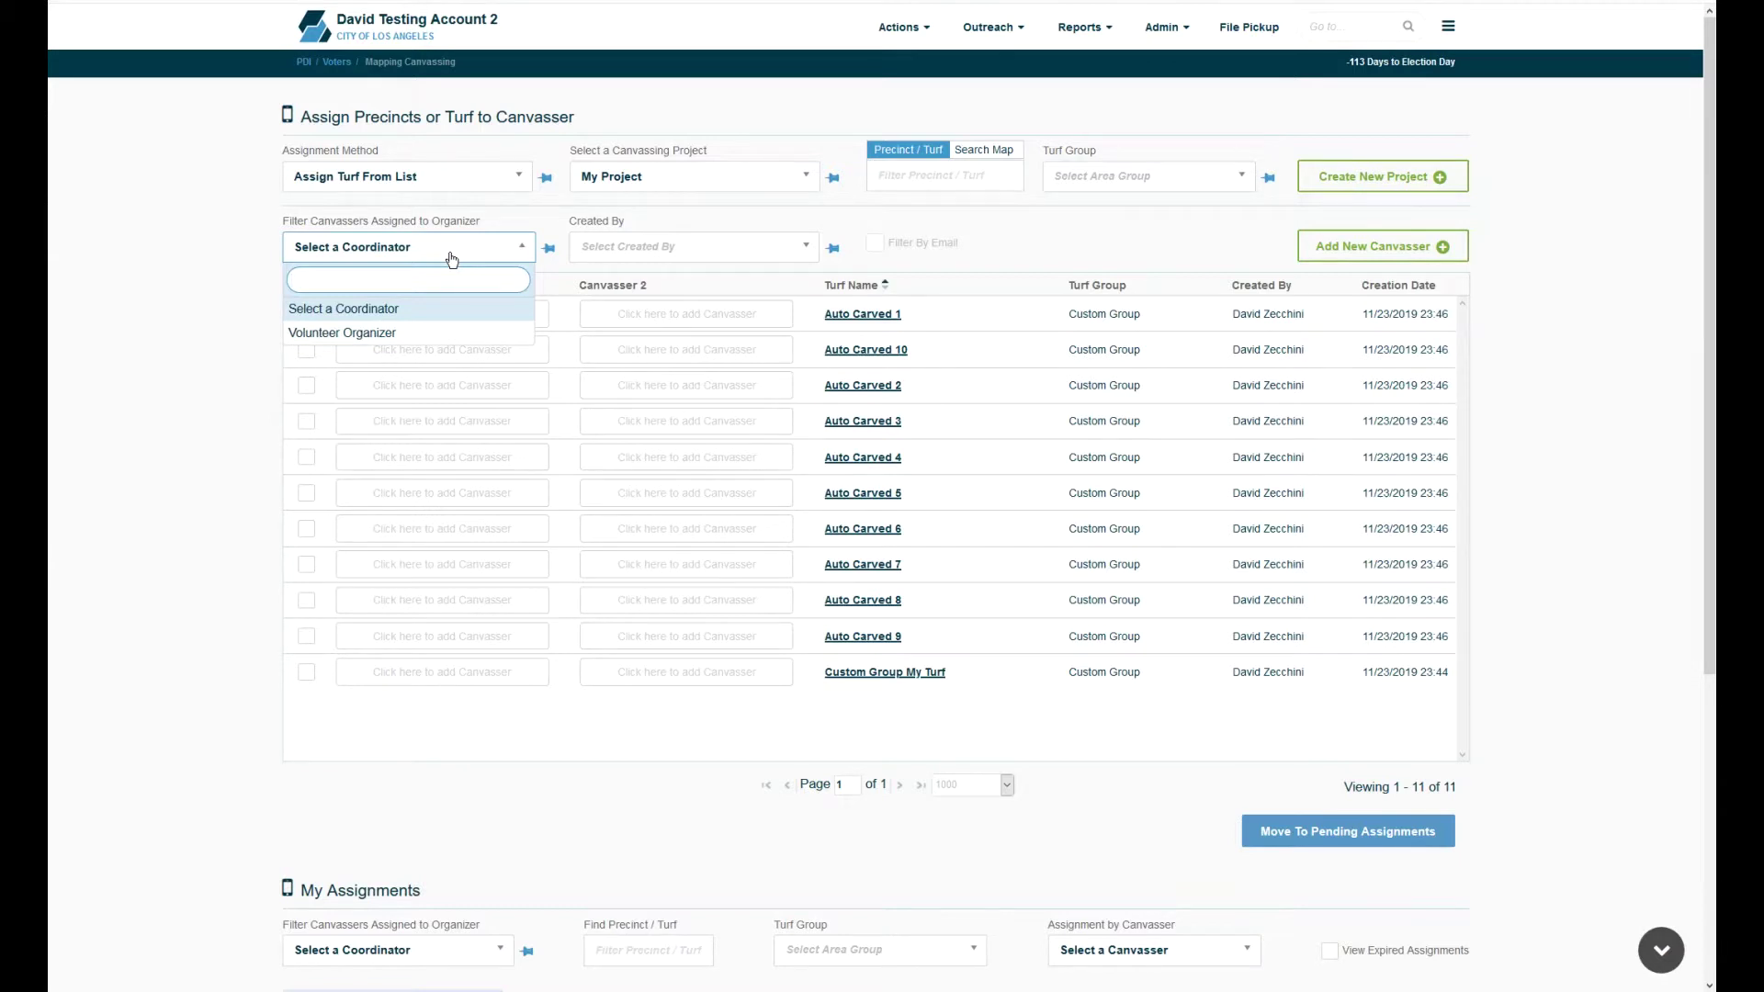
click(452, 259)
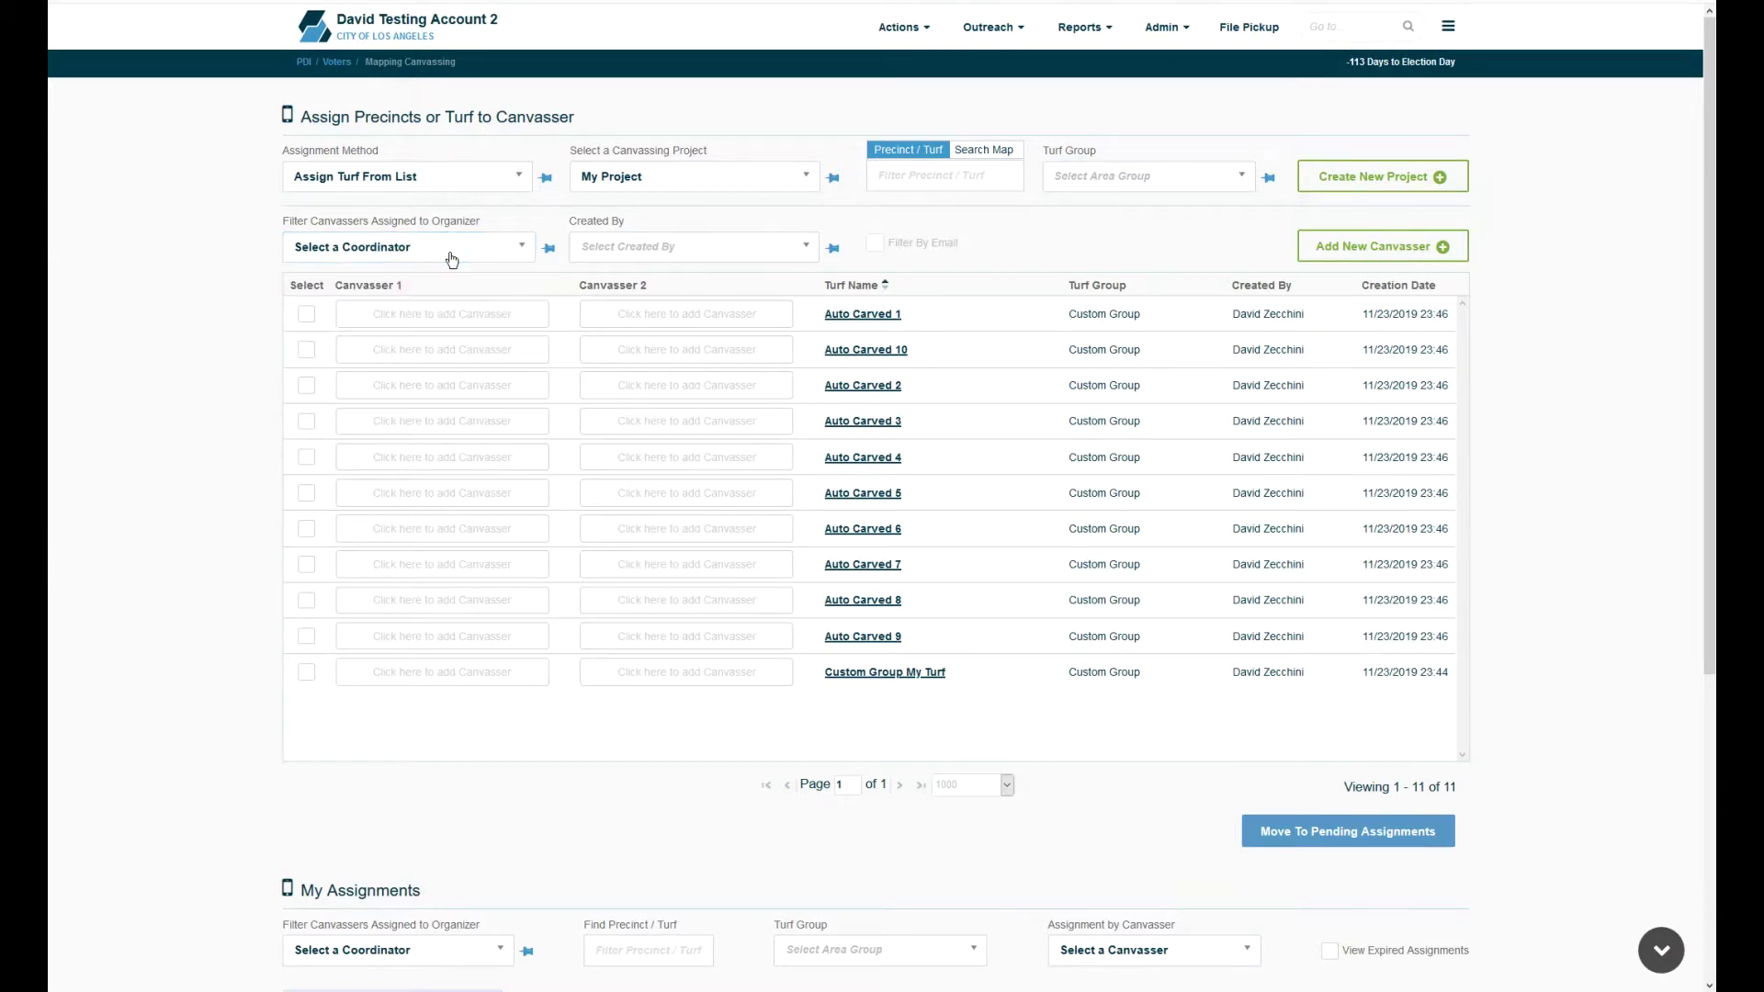
click(606, 248)
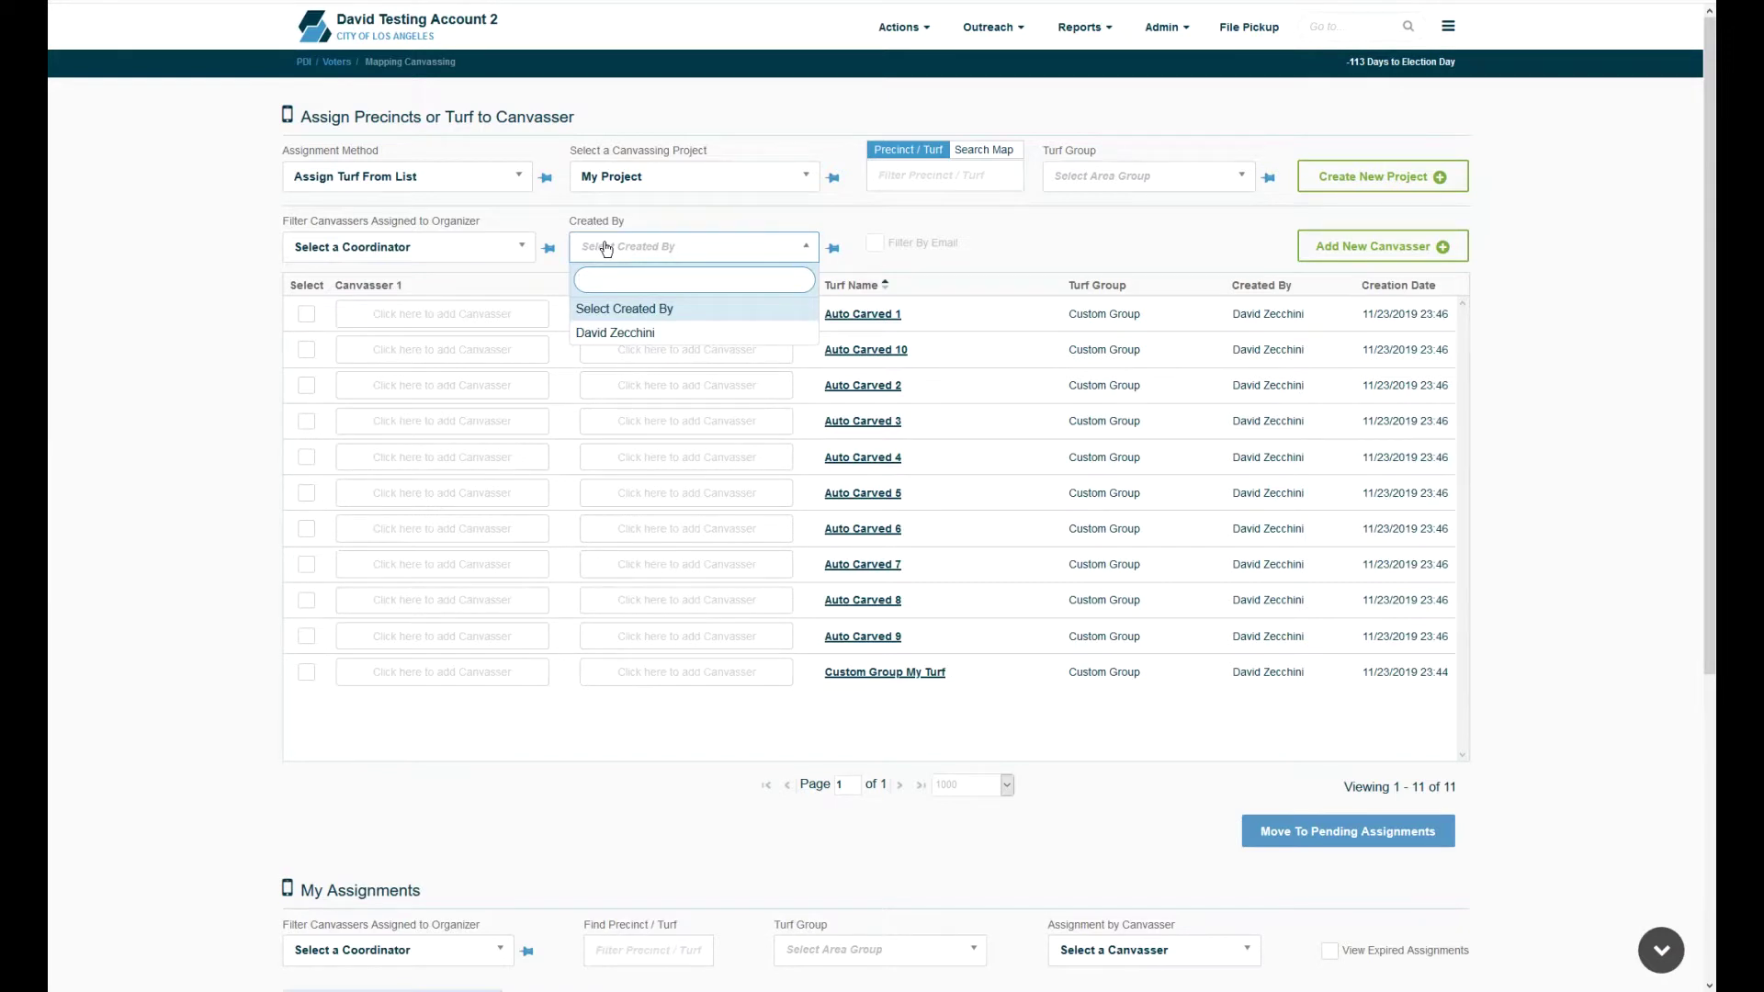
click(607, 248)
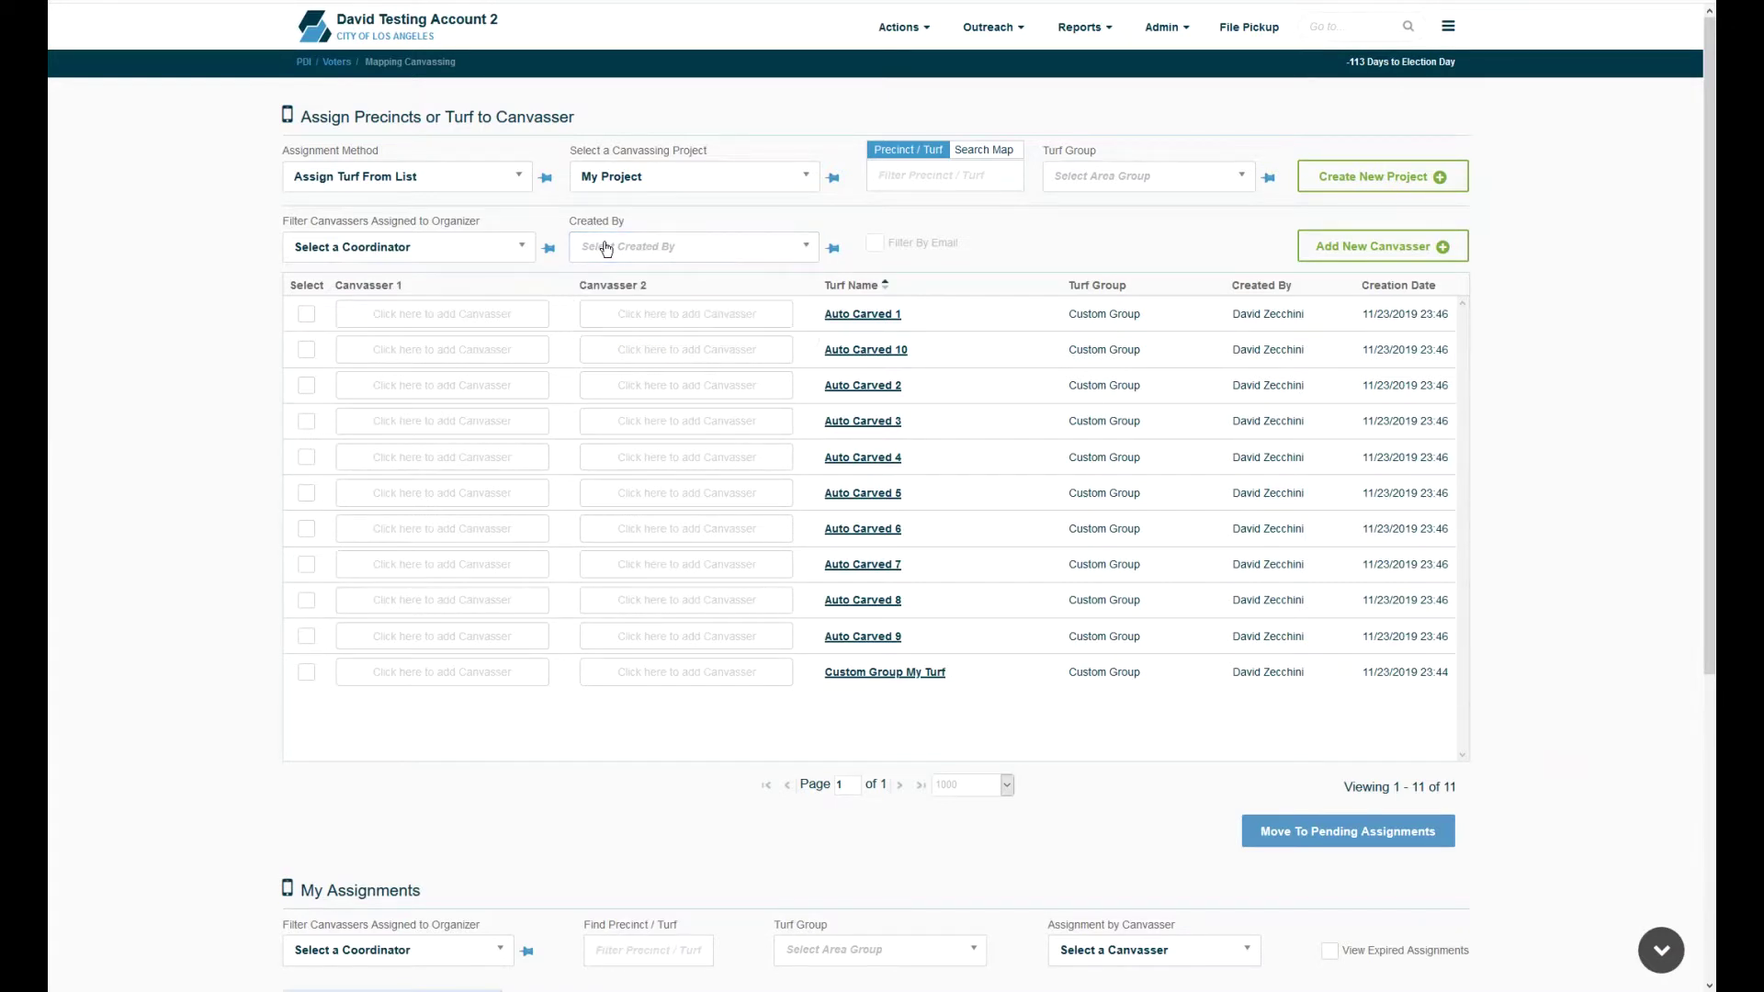
Assign turf Auto Carved 1 to the account holder and Canvasser 1, moving it to the pending assignments
click(307, 315)
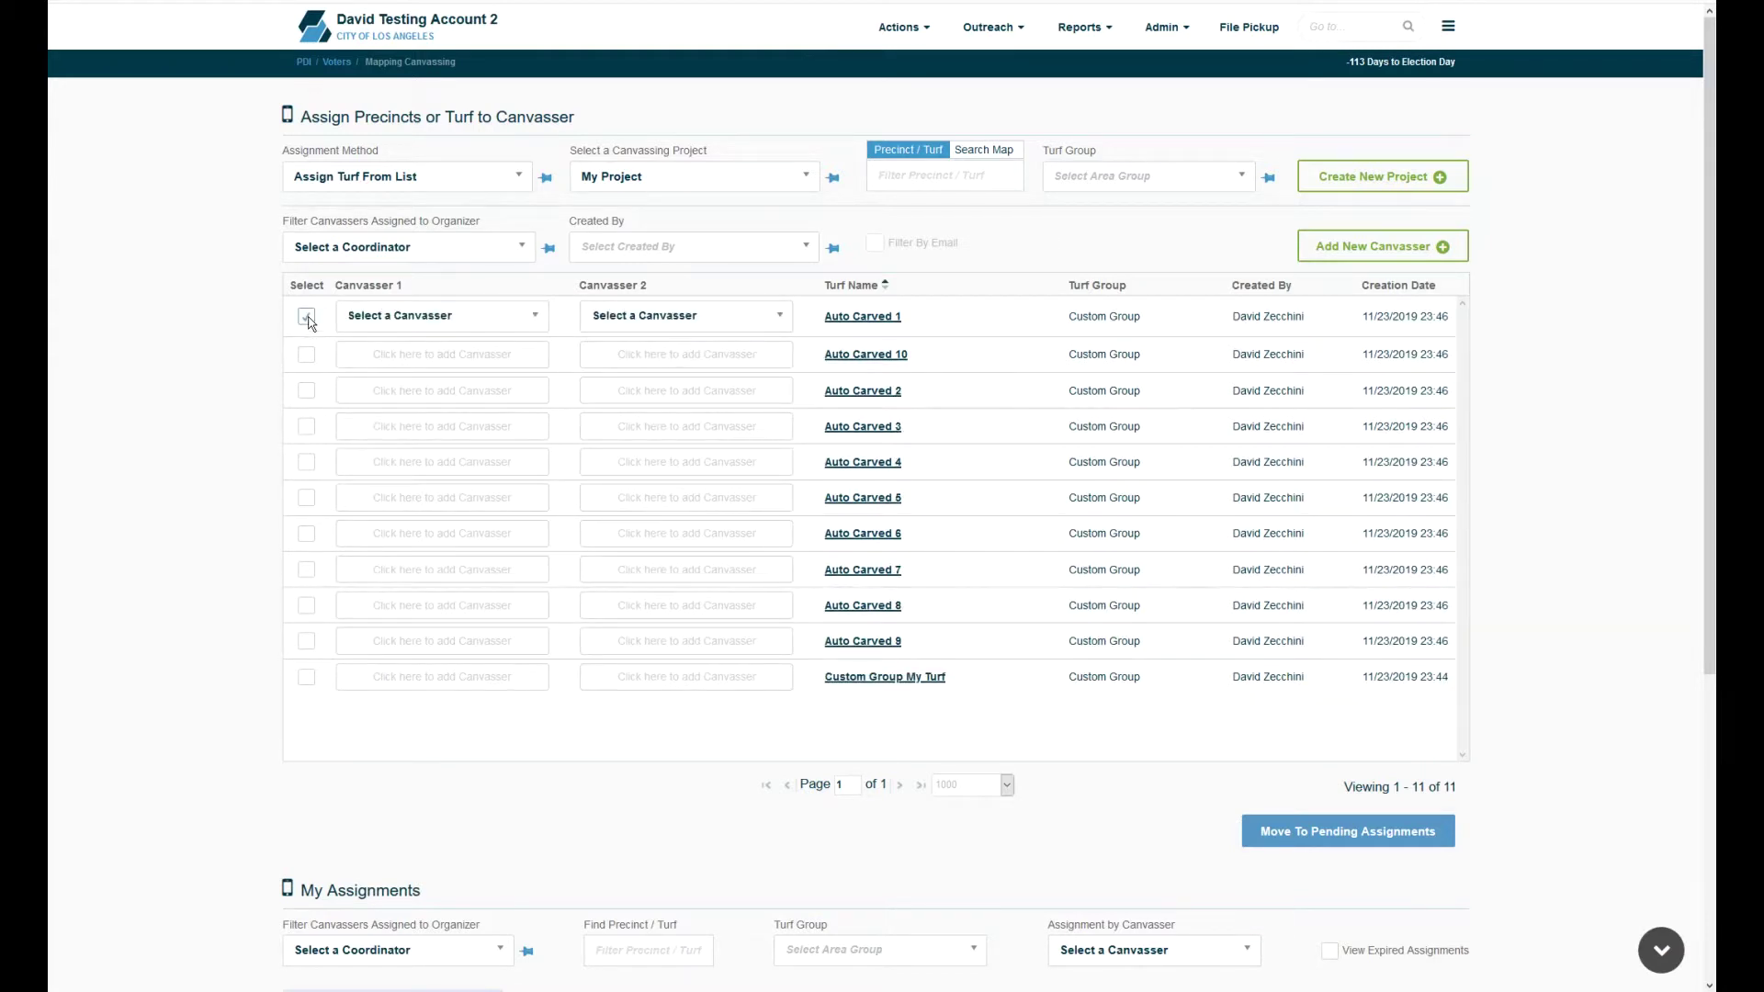
click(393, 317)
text(davi)
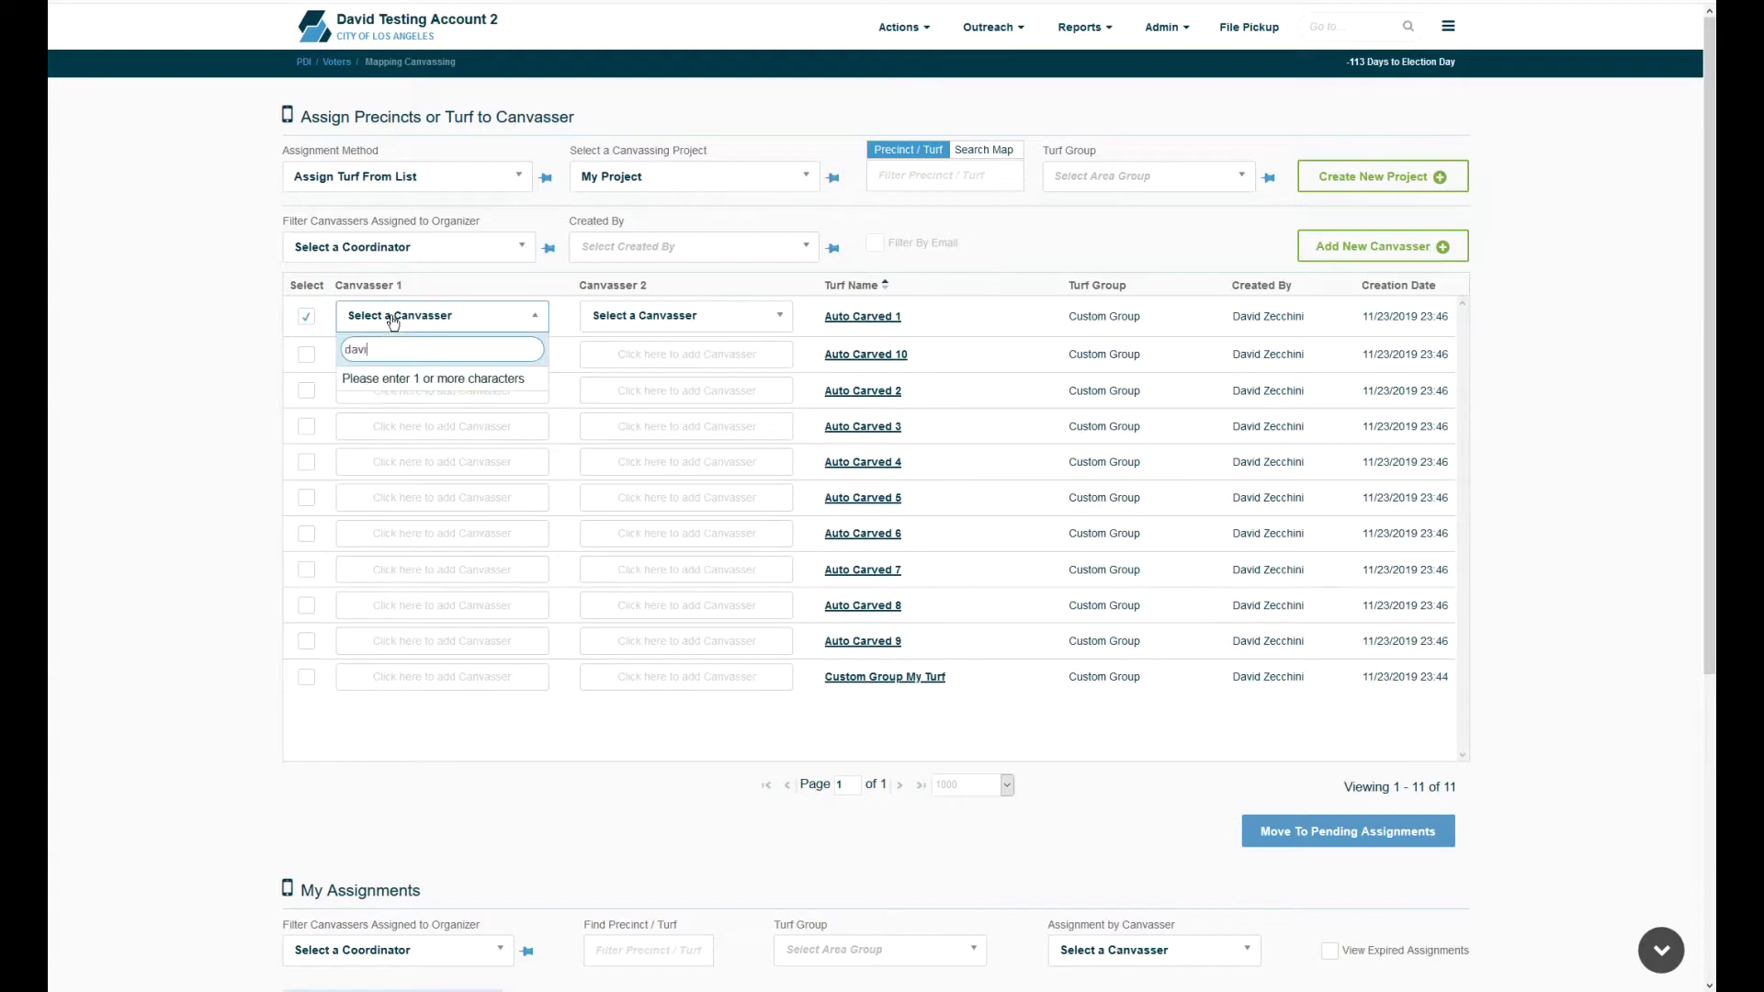
click(408, 379)
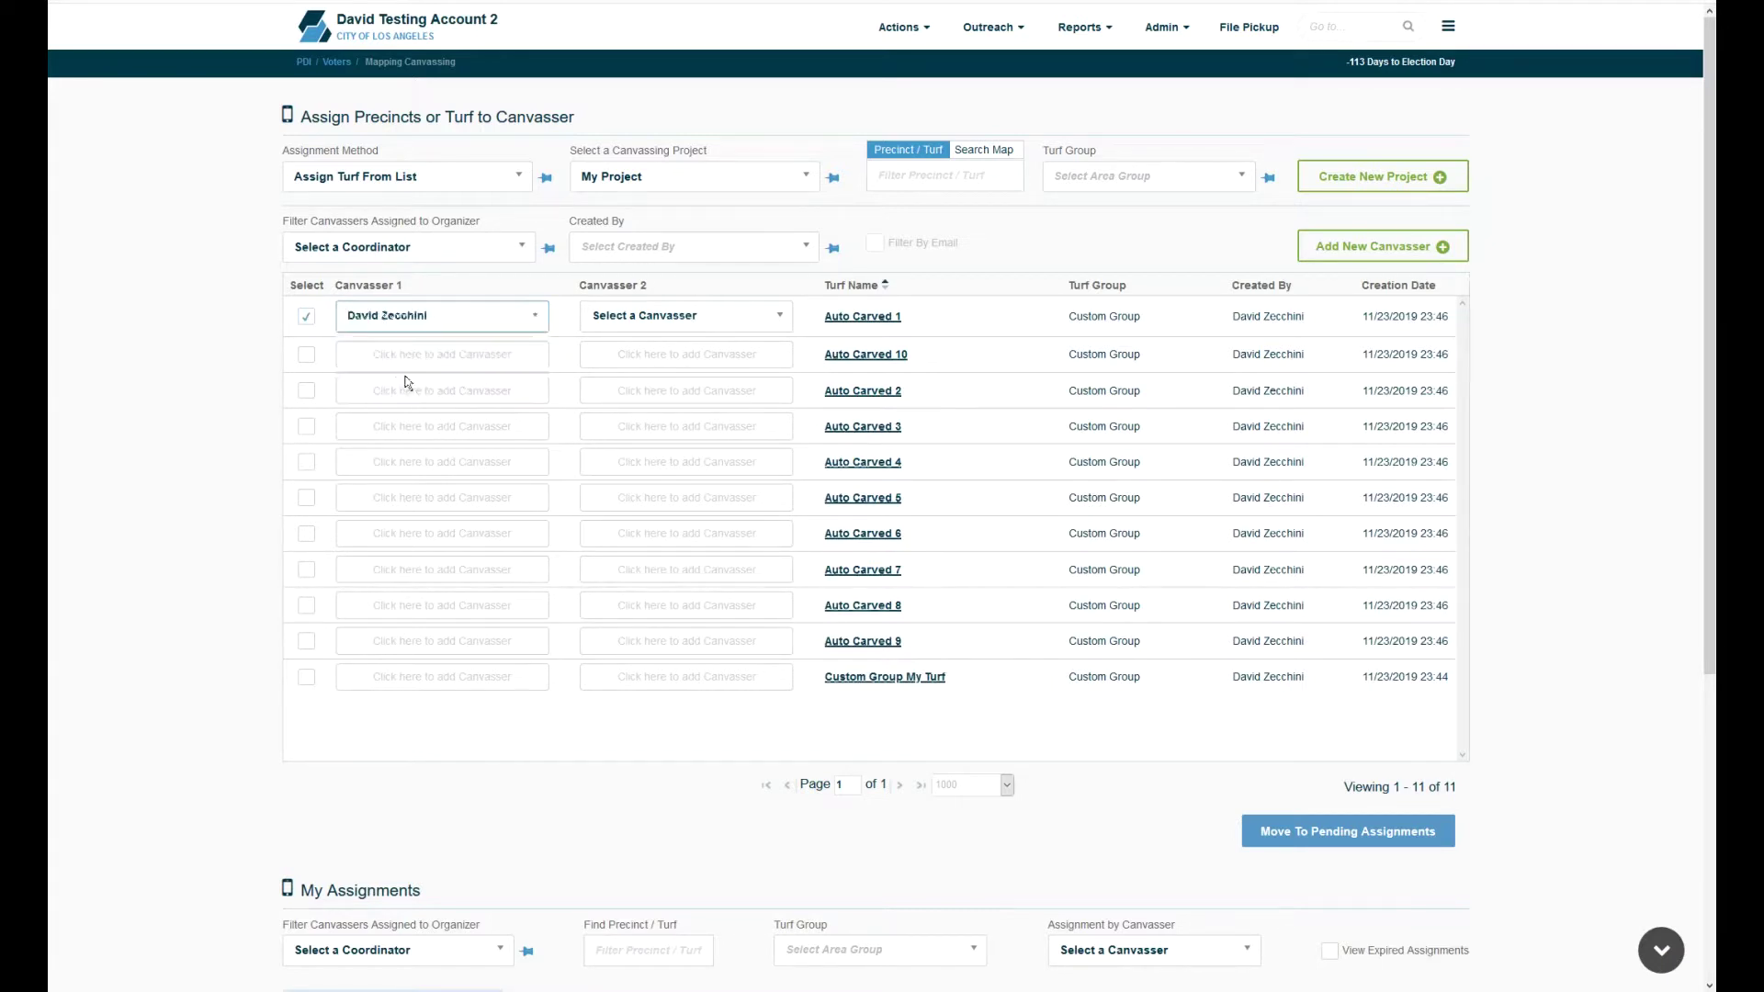
click(623, 318)
text(can)
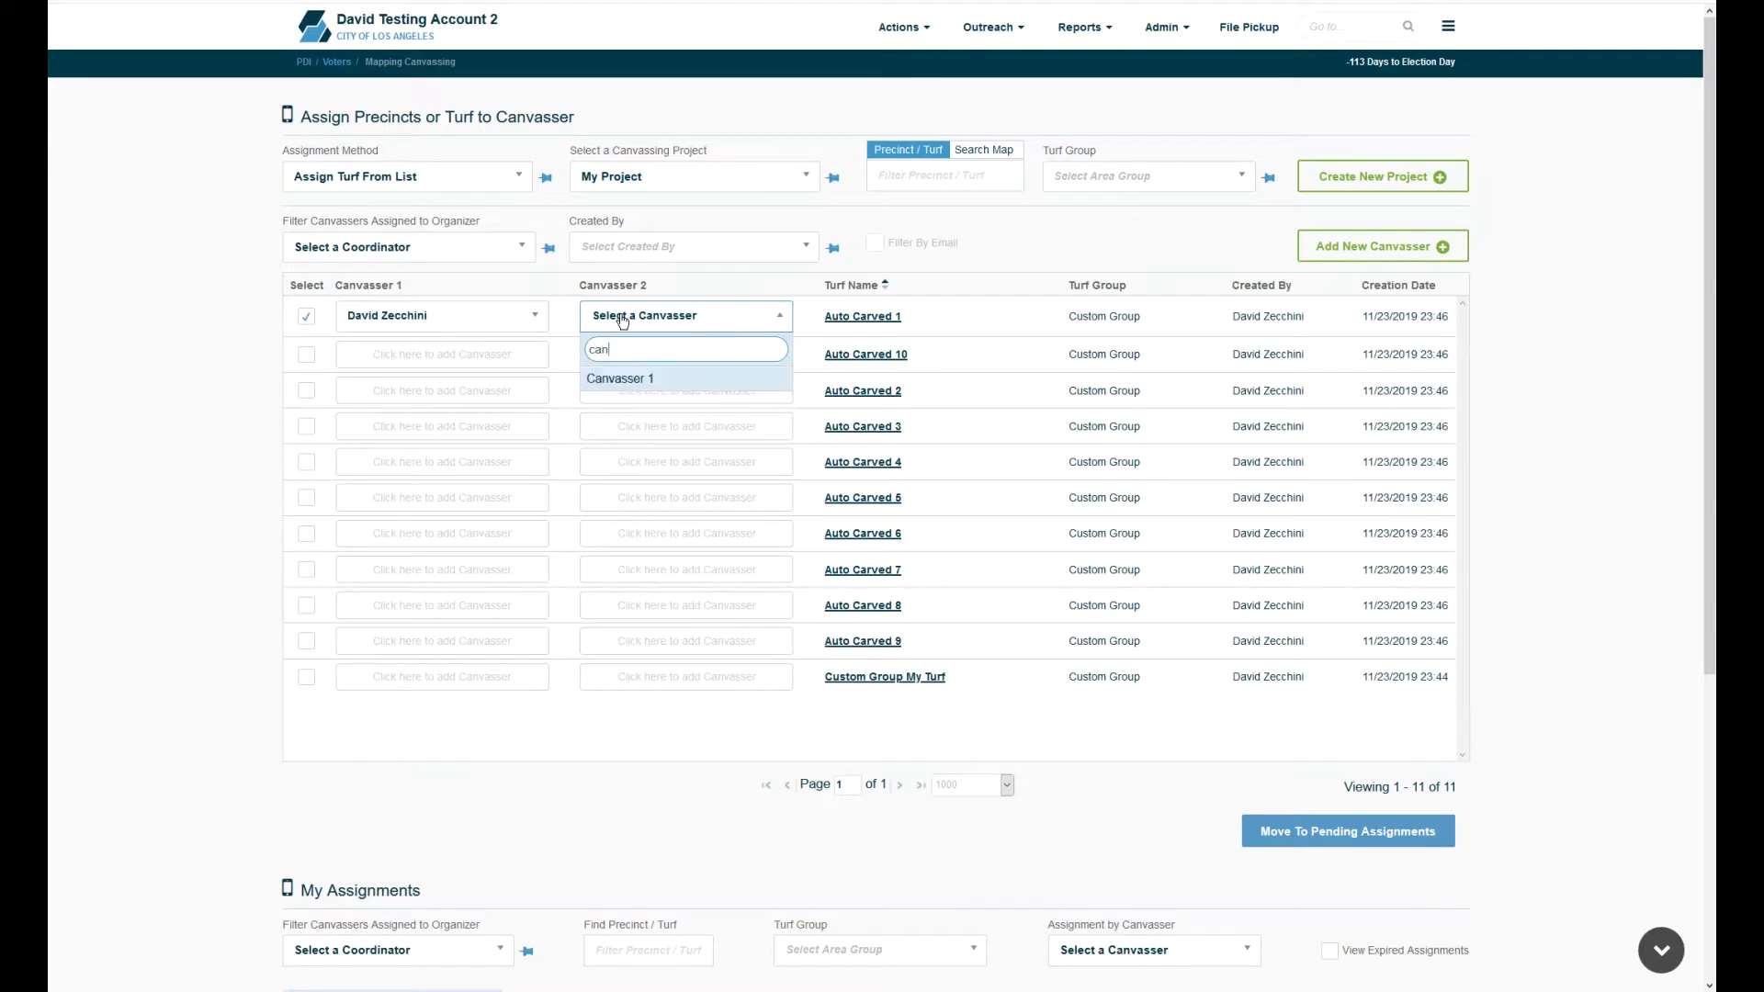
click(628, 378)
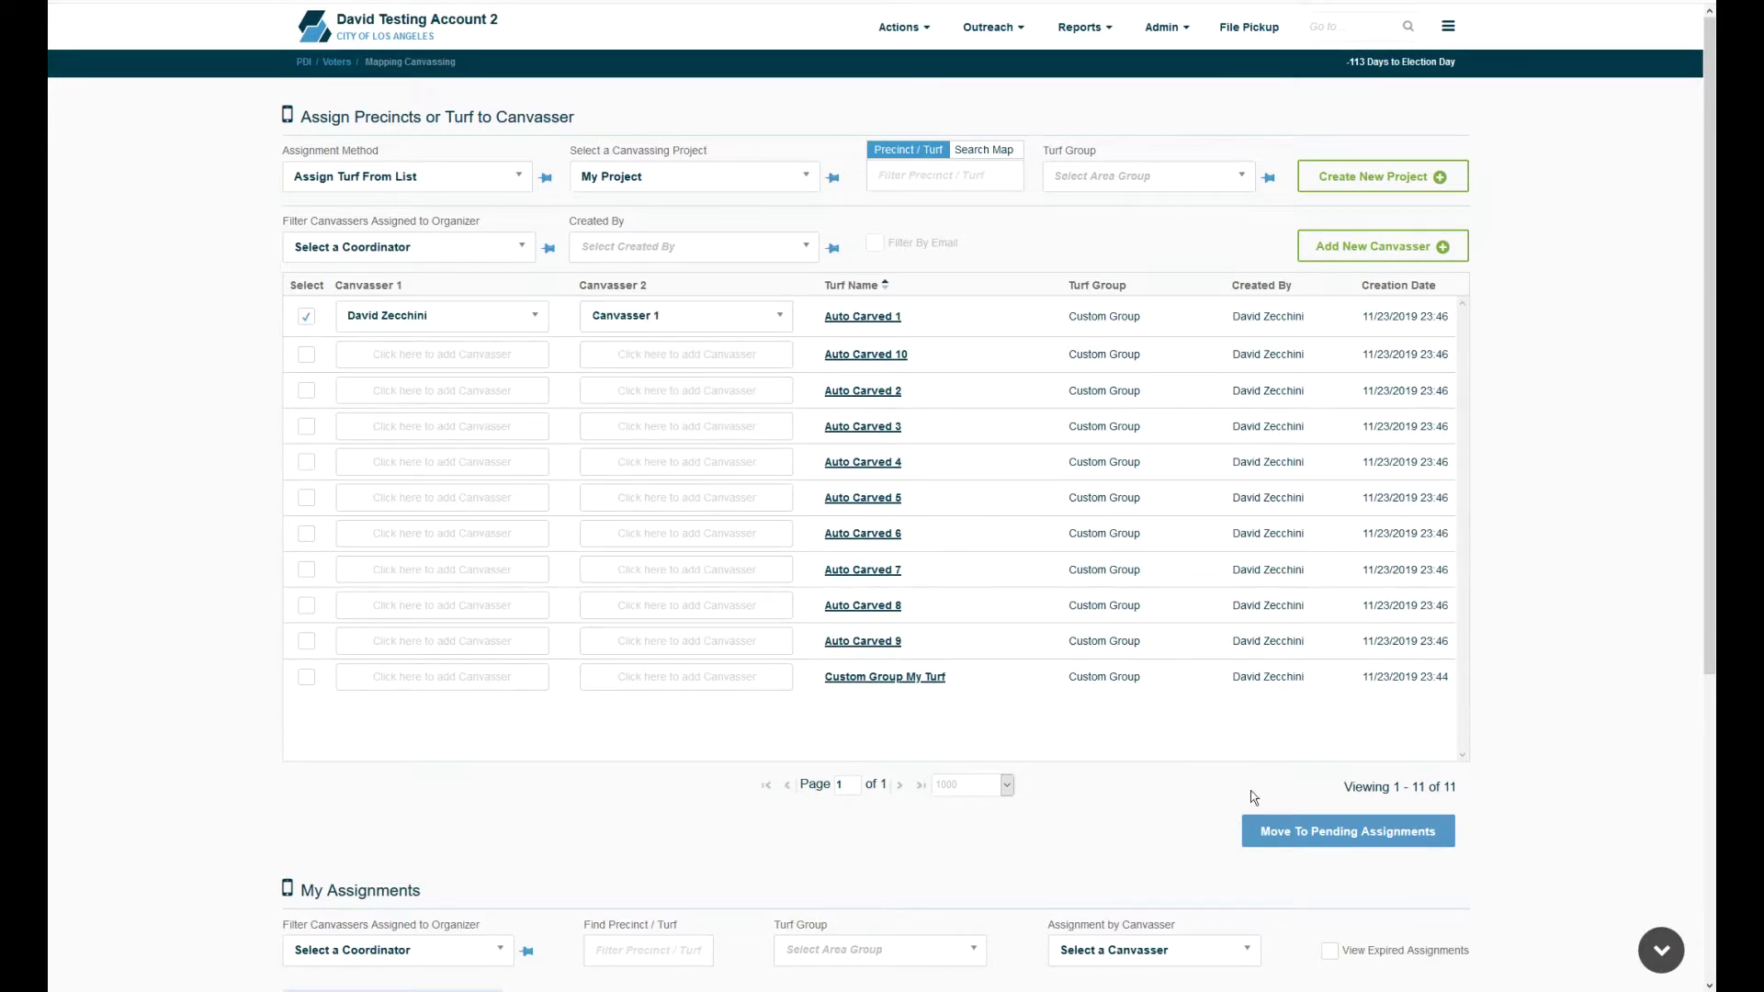
click(1255, 831)
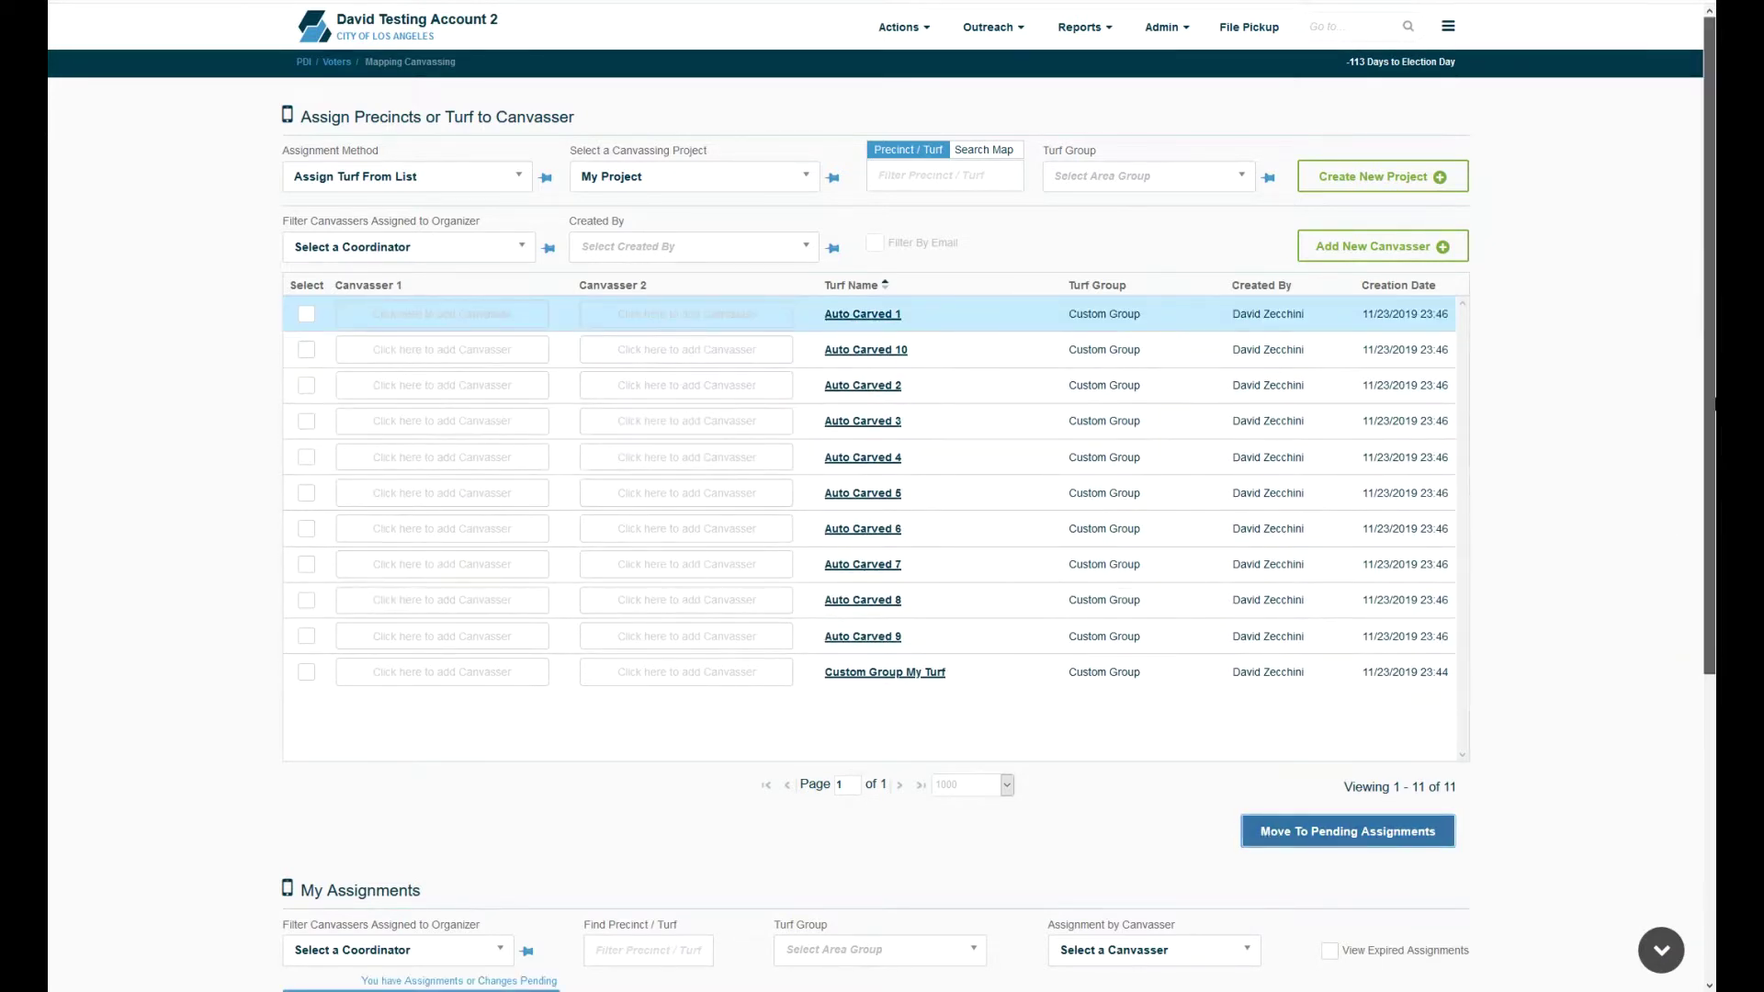
drag(1710, 410, 1710, 739)
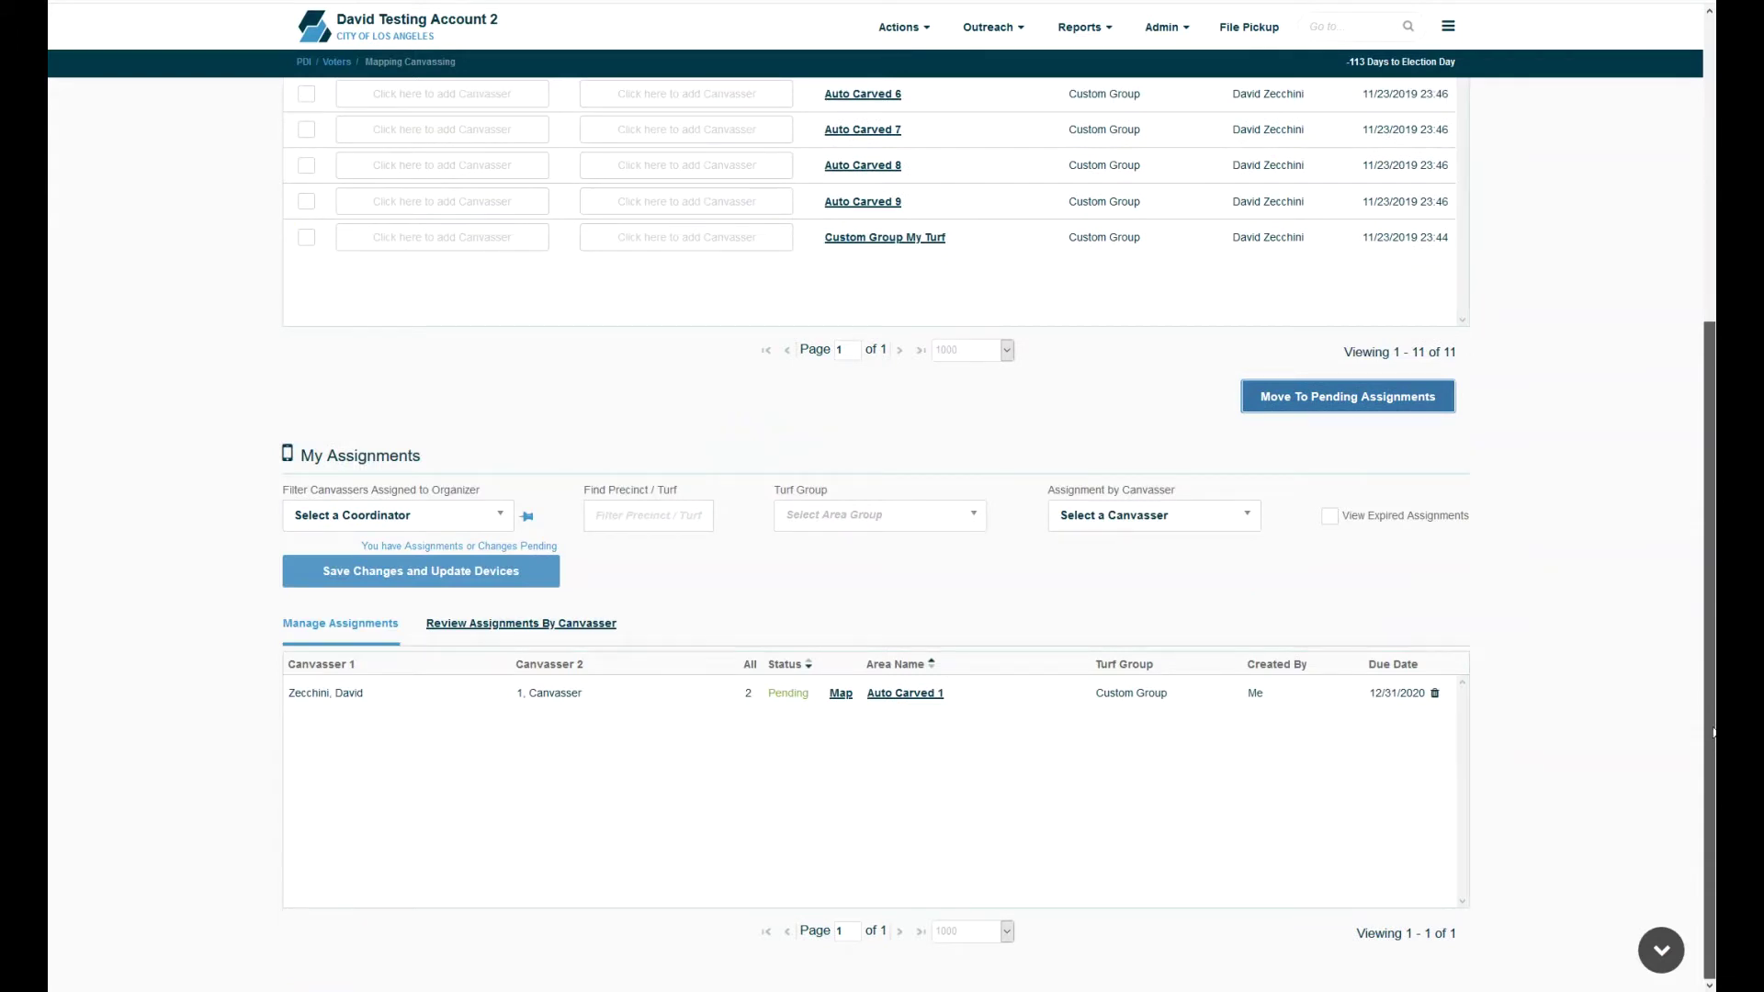
drag(1710, 733, 1711, 427)
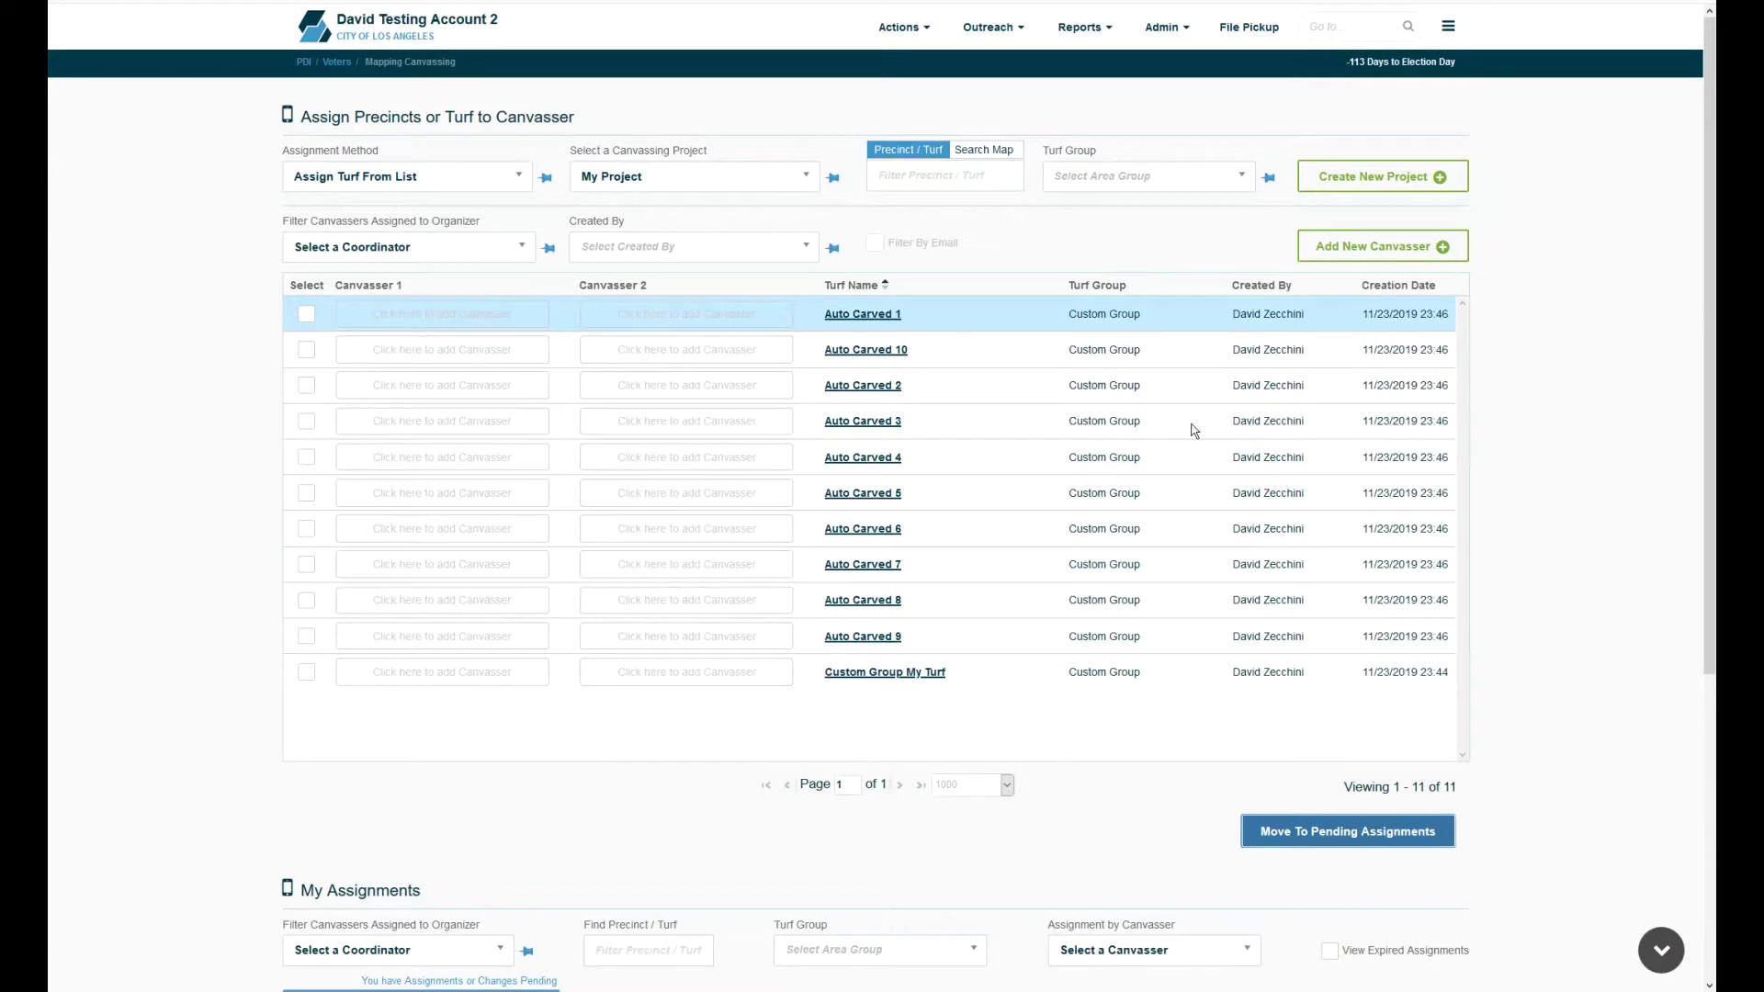
Open the canvasser assignment for turf Auto Carved 10 and select the account holder and Canvasser 1
click(898, 360)
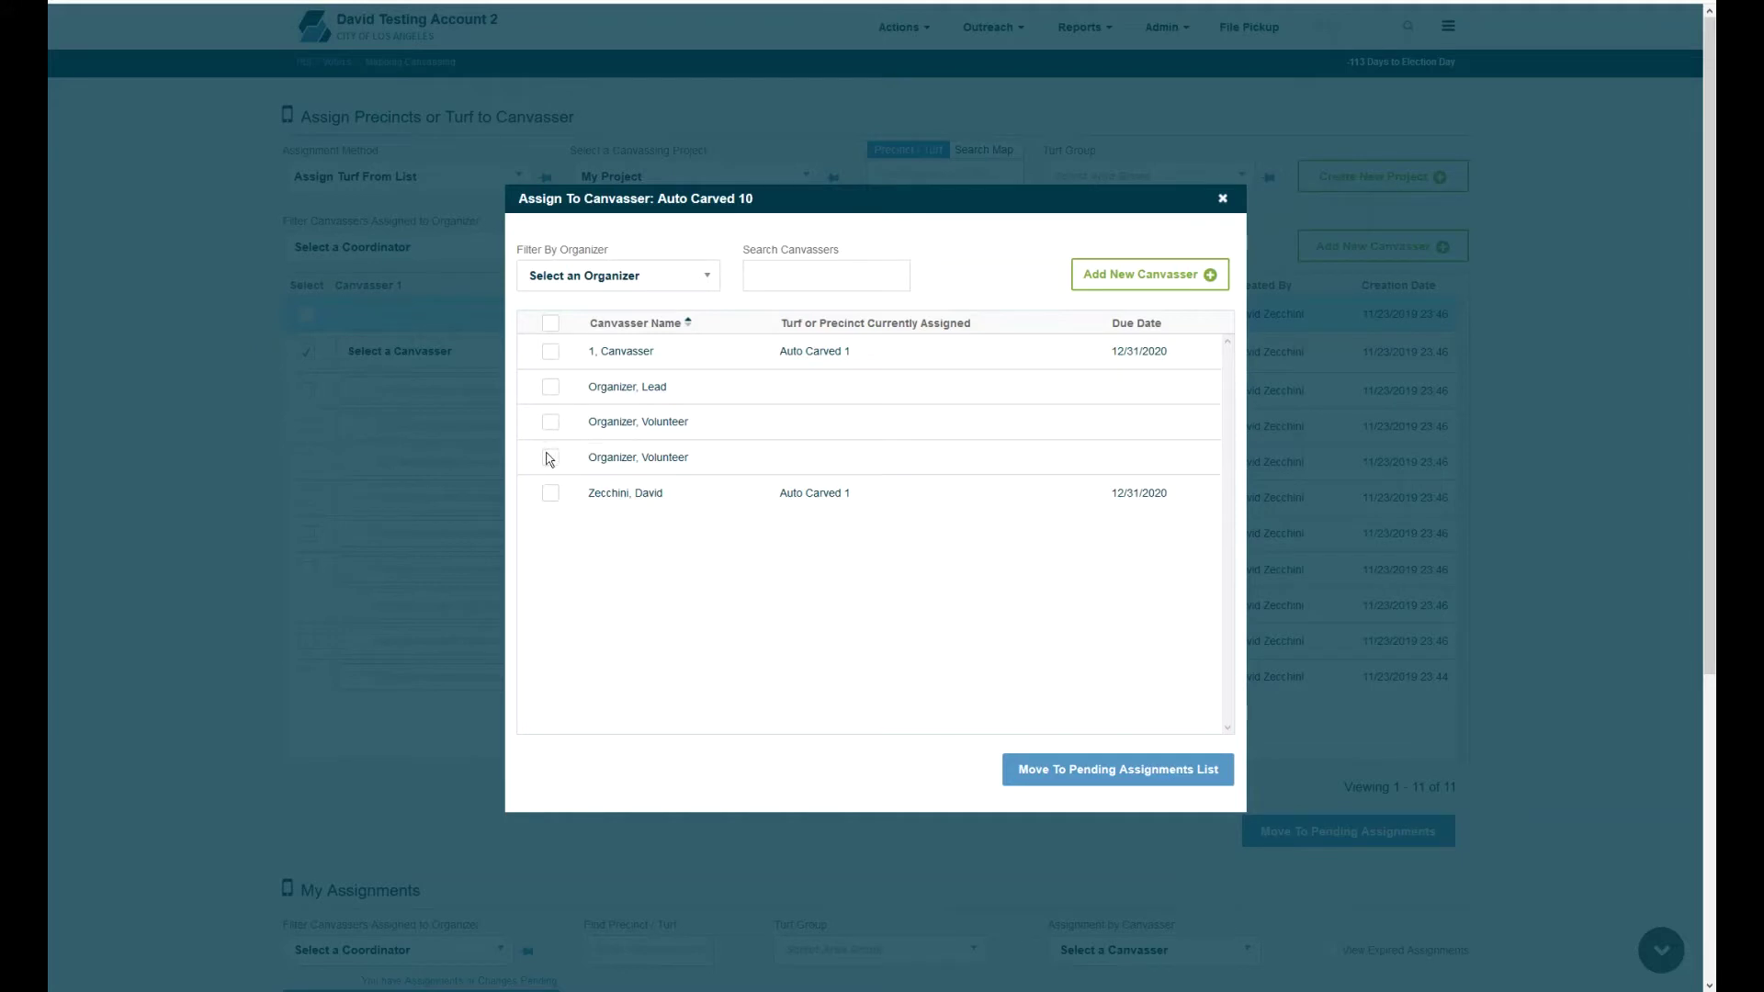
click(549, 495)
click(550, 353)
Try the Volunteer Organizer filter and a canvasser name search, closing the Auto Carved 10 assignment without submitting it
click(648, 279)
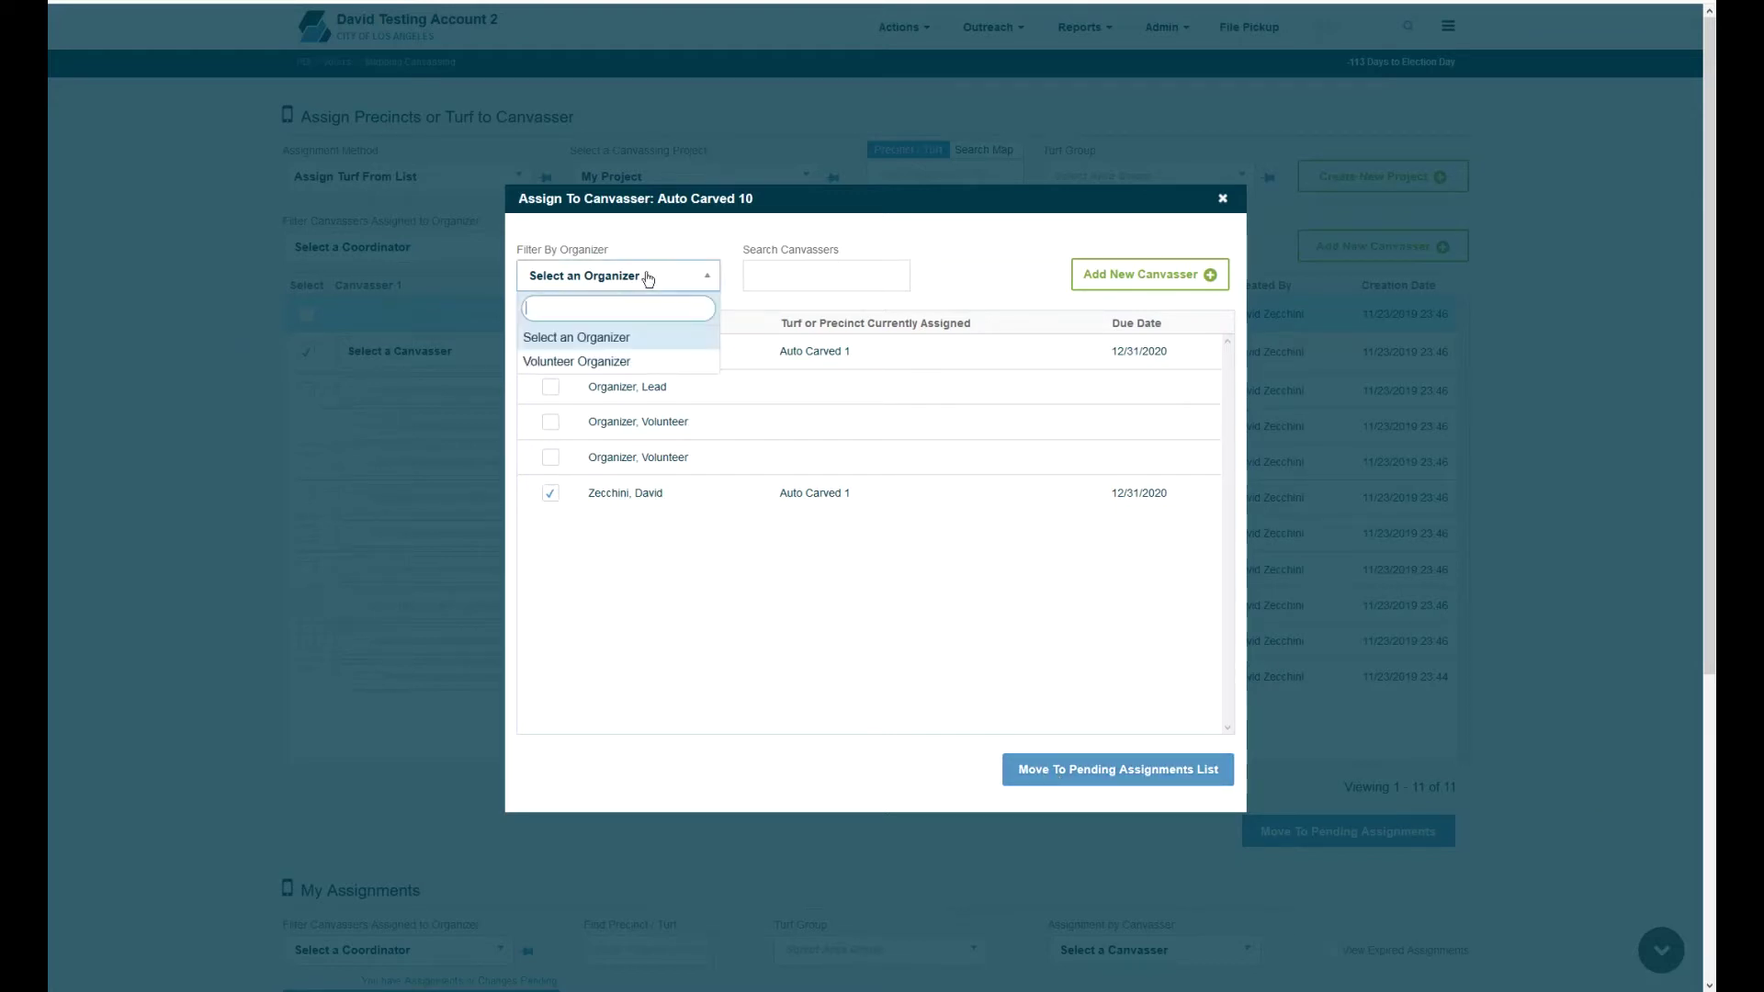
click(636, 359)
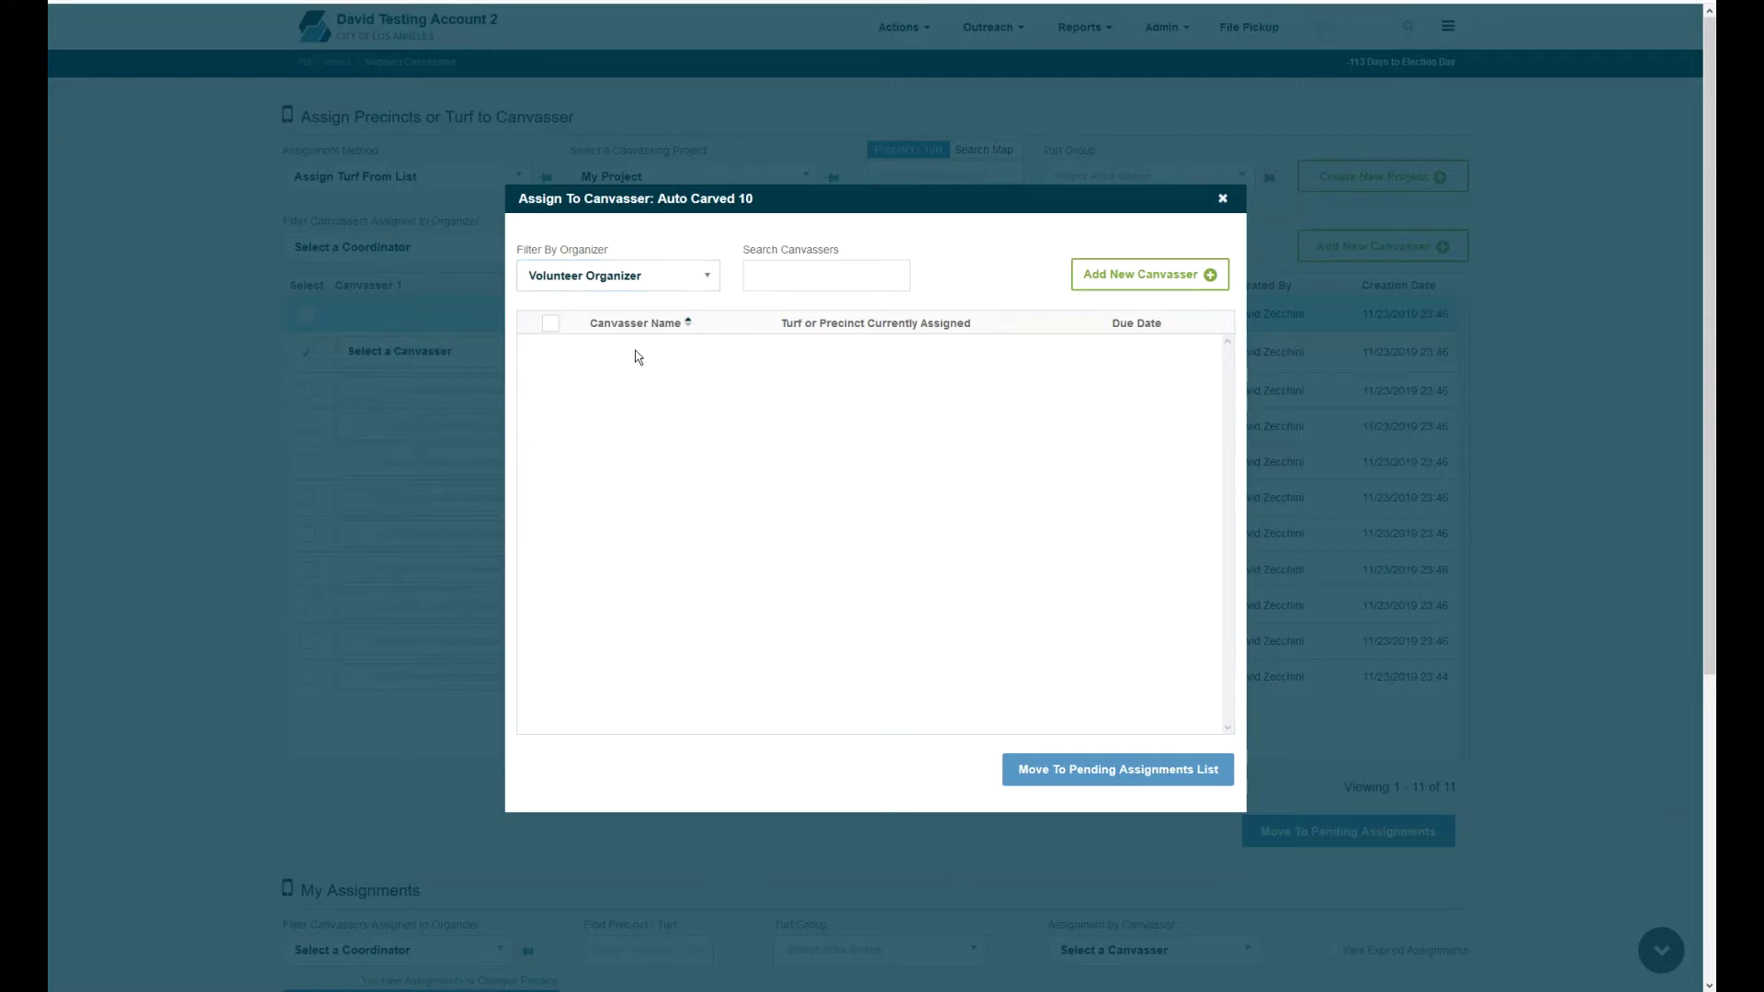
click(623, 272)
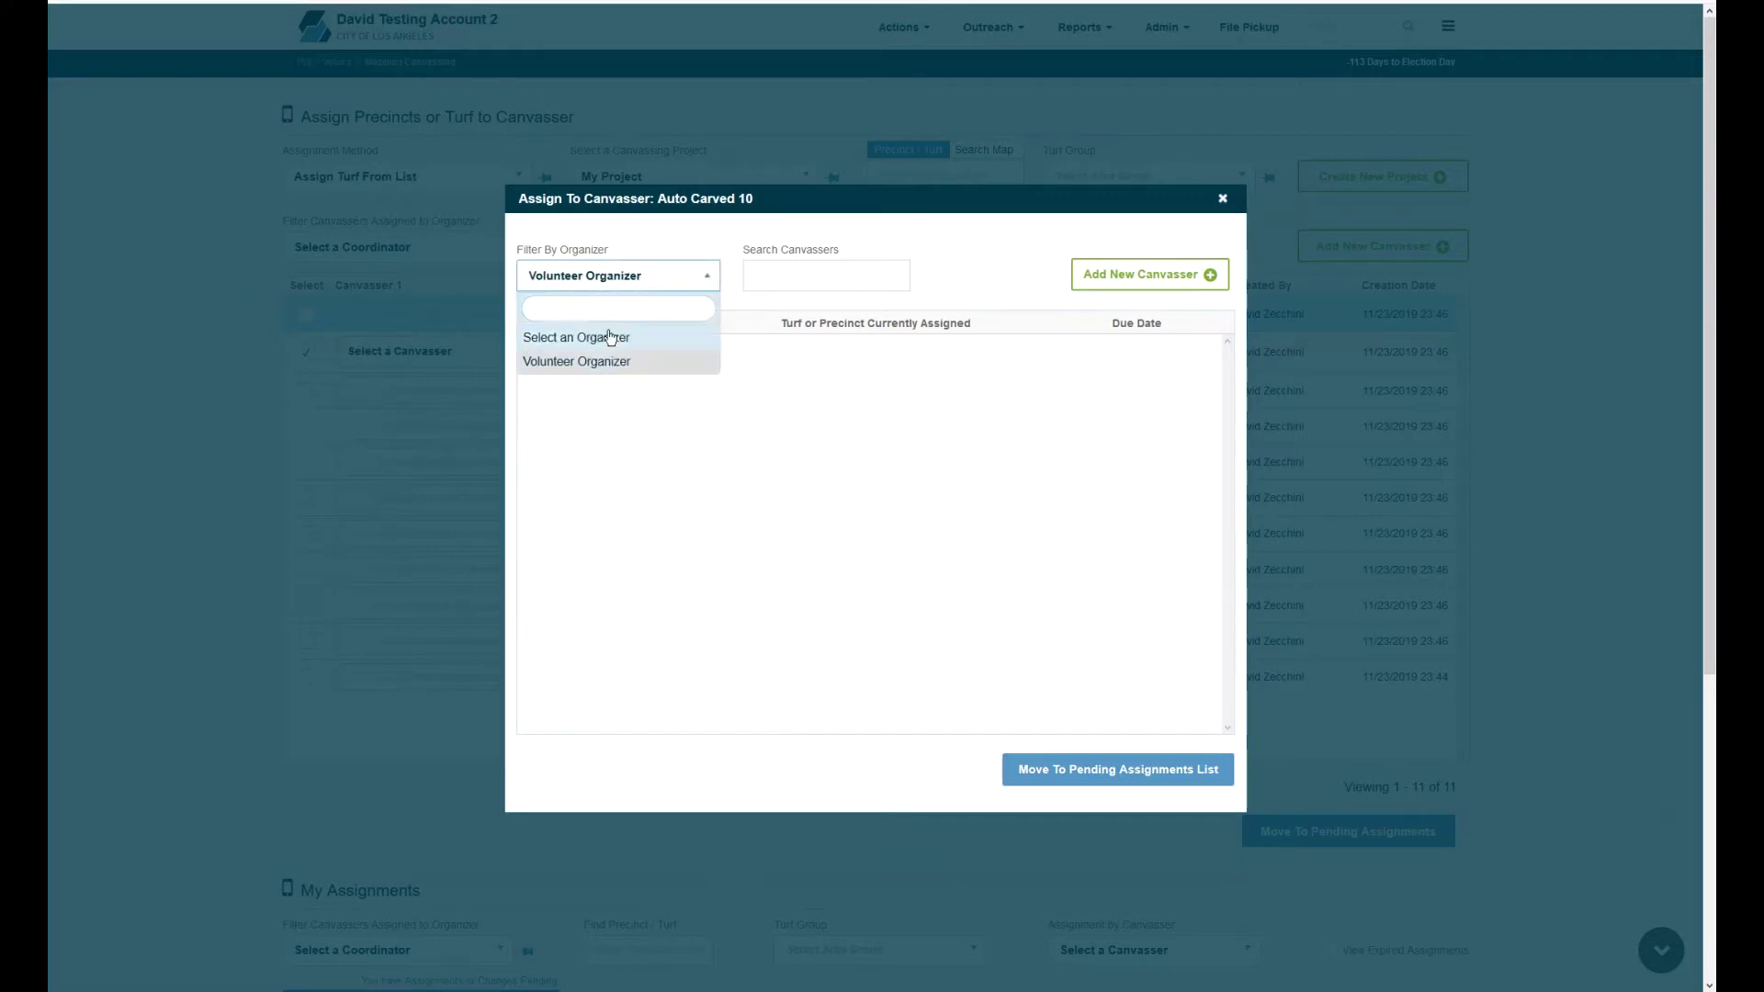
click(610, 339)
click(803, 281)
text(davi)
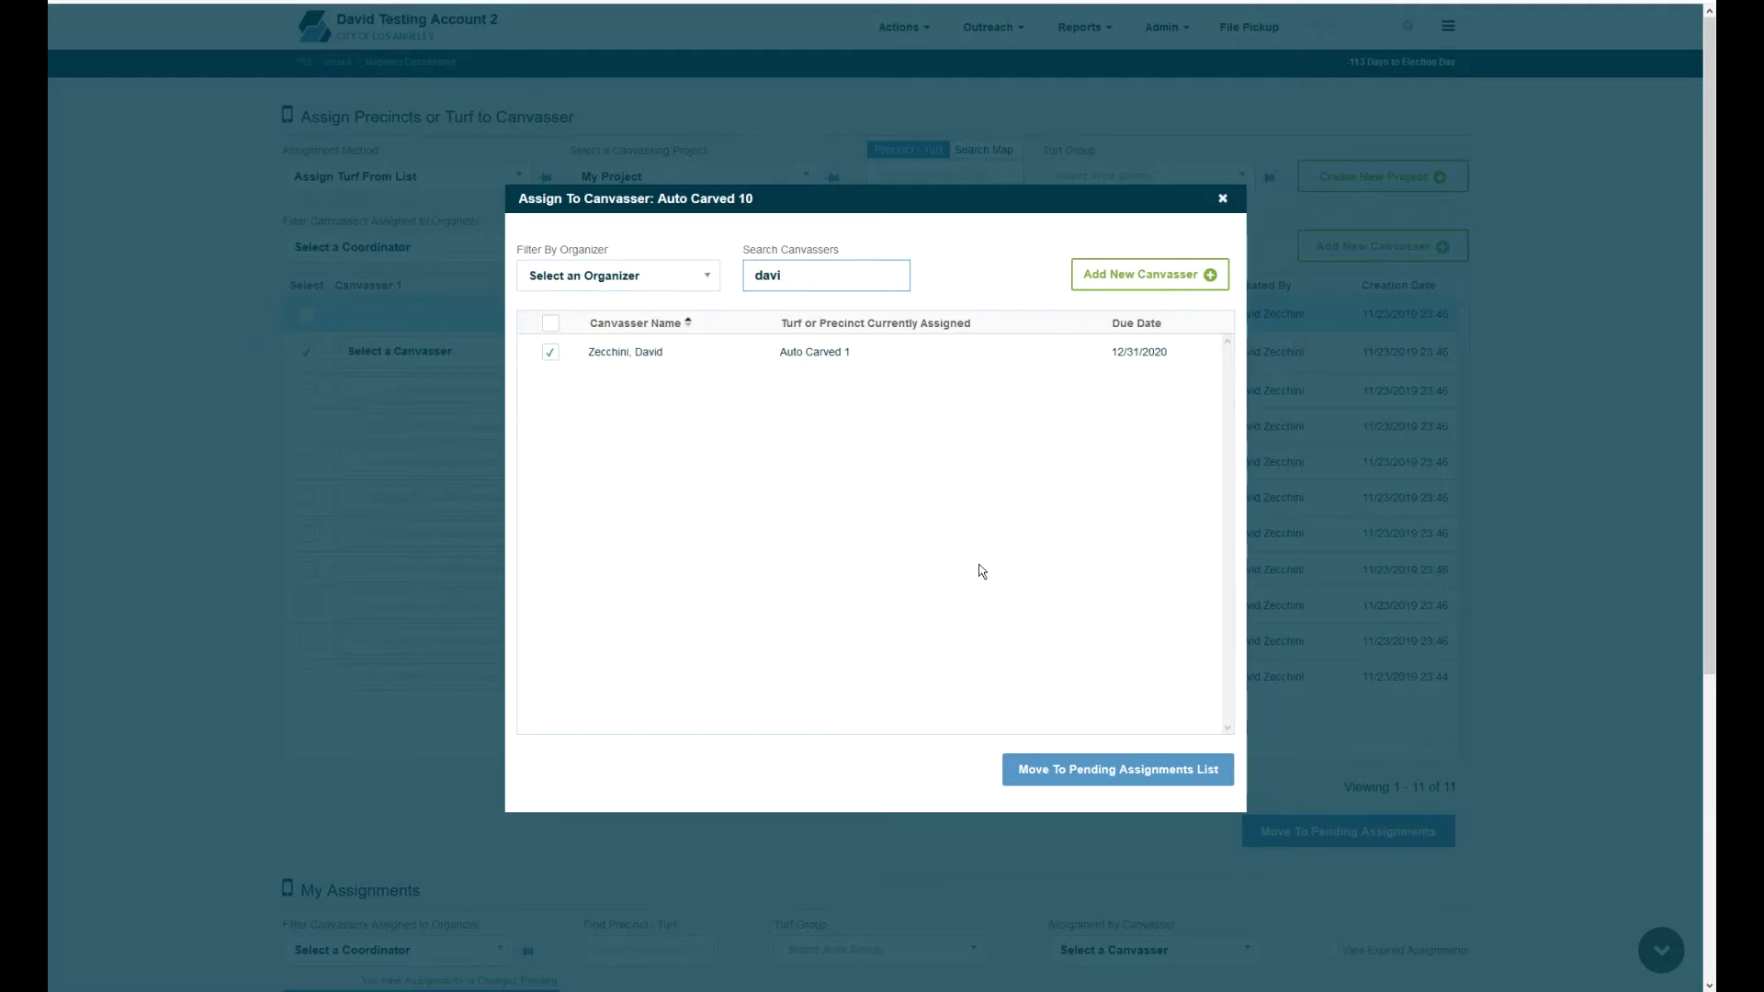
click(1226, 202)
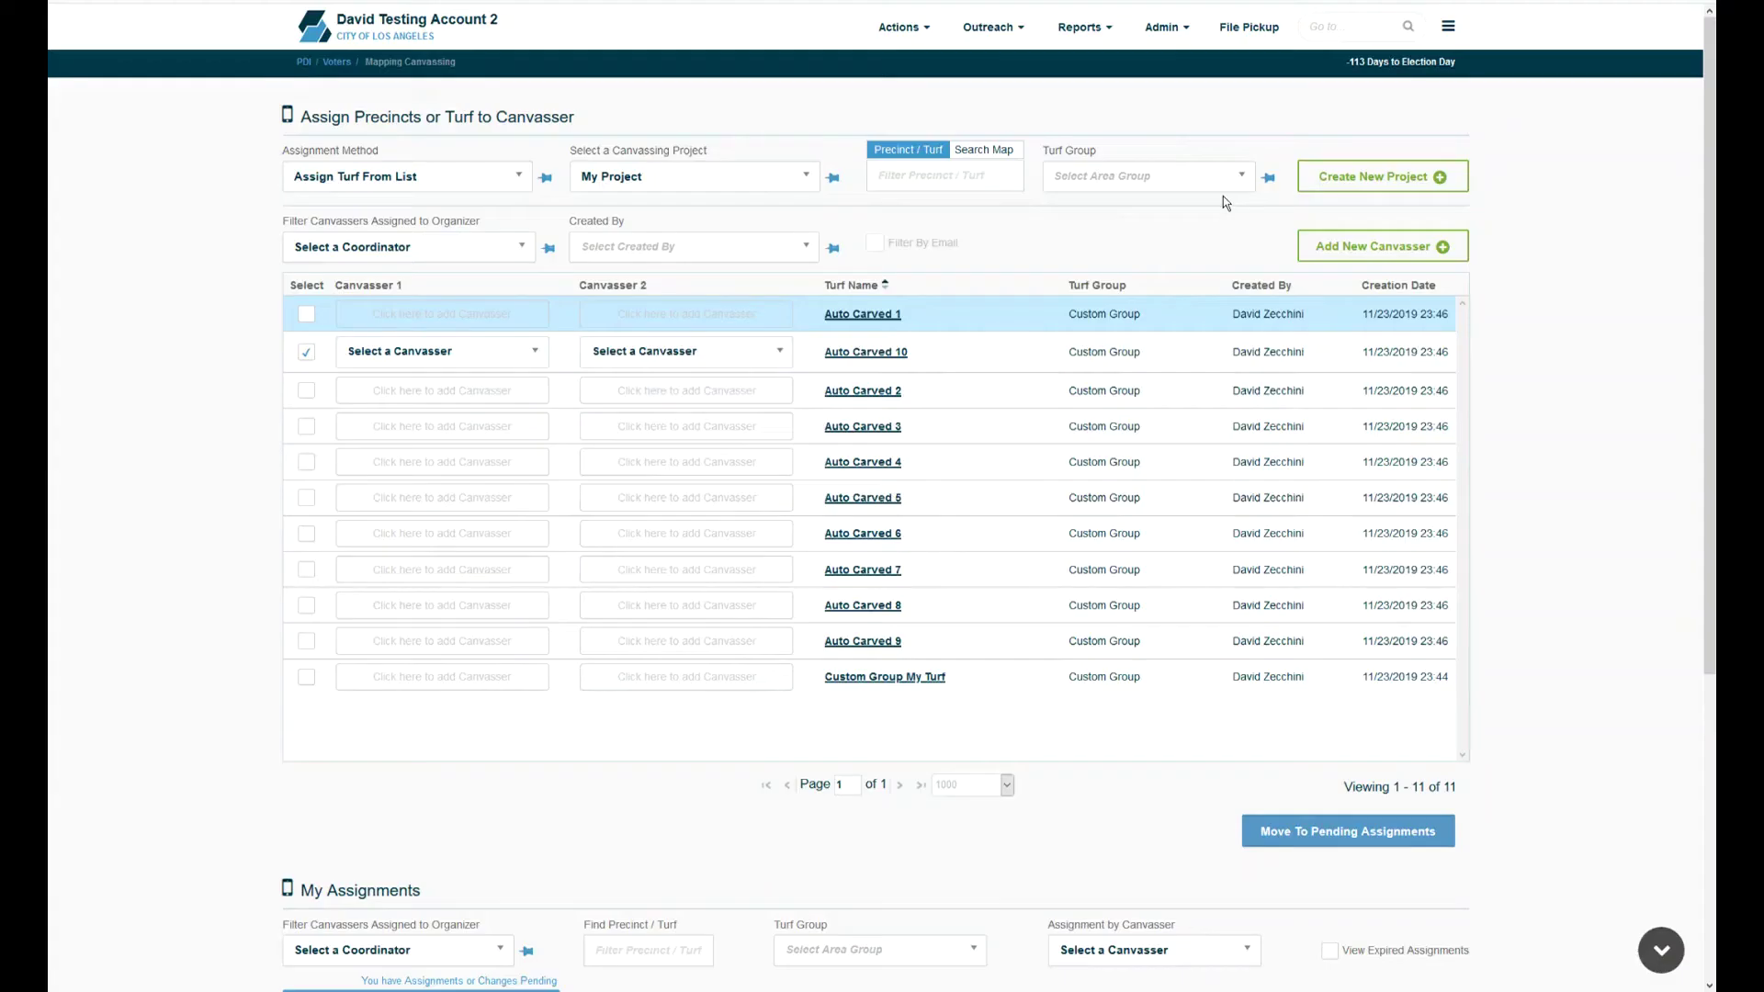
Save the pending Auto Carved 1 assignment and update the canvassers' devices
scroll(856, 235, down, 5)
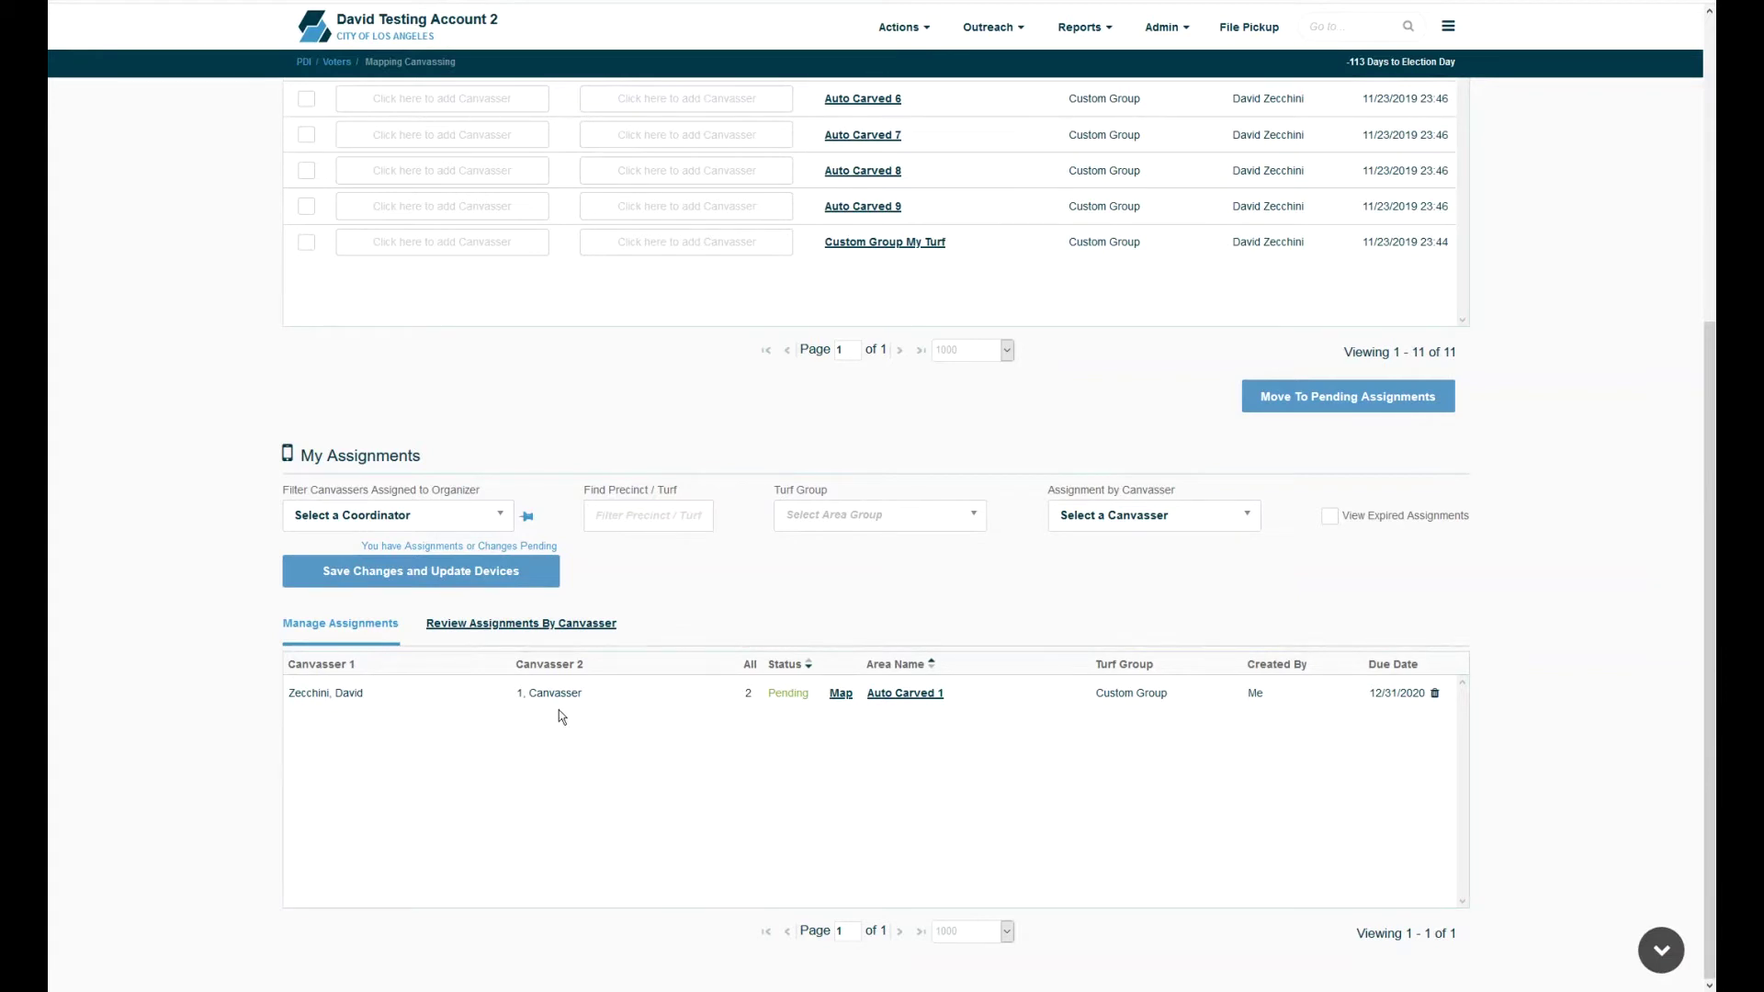
click(432, 578)
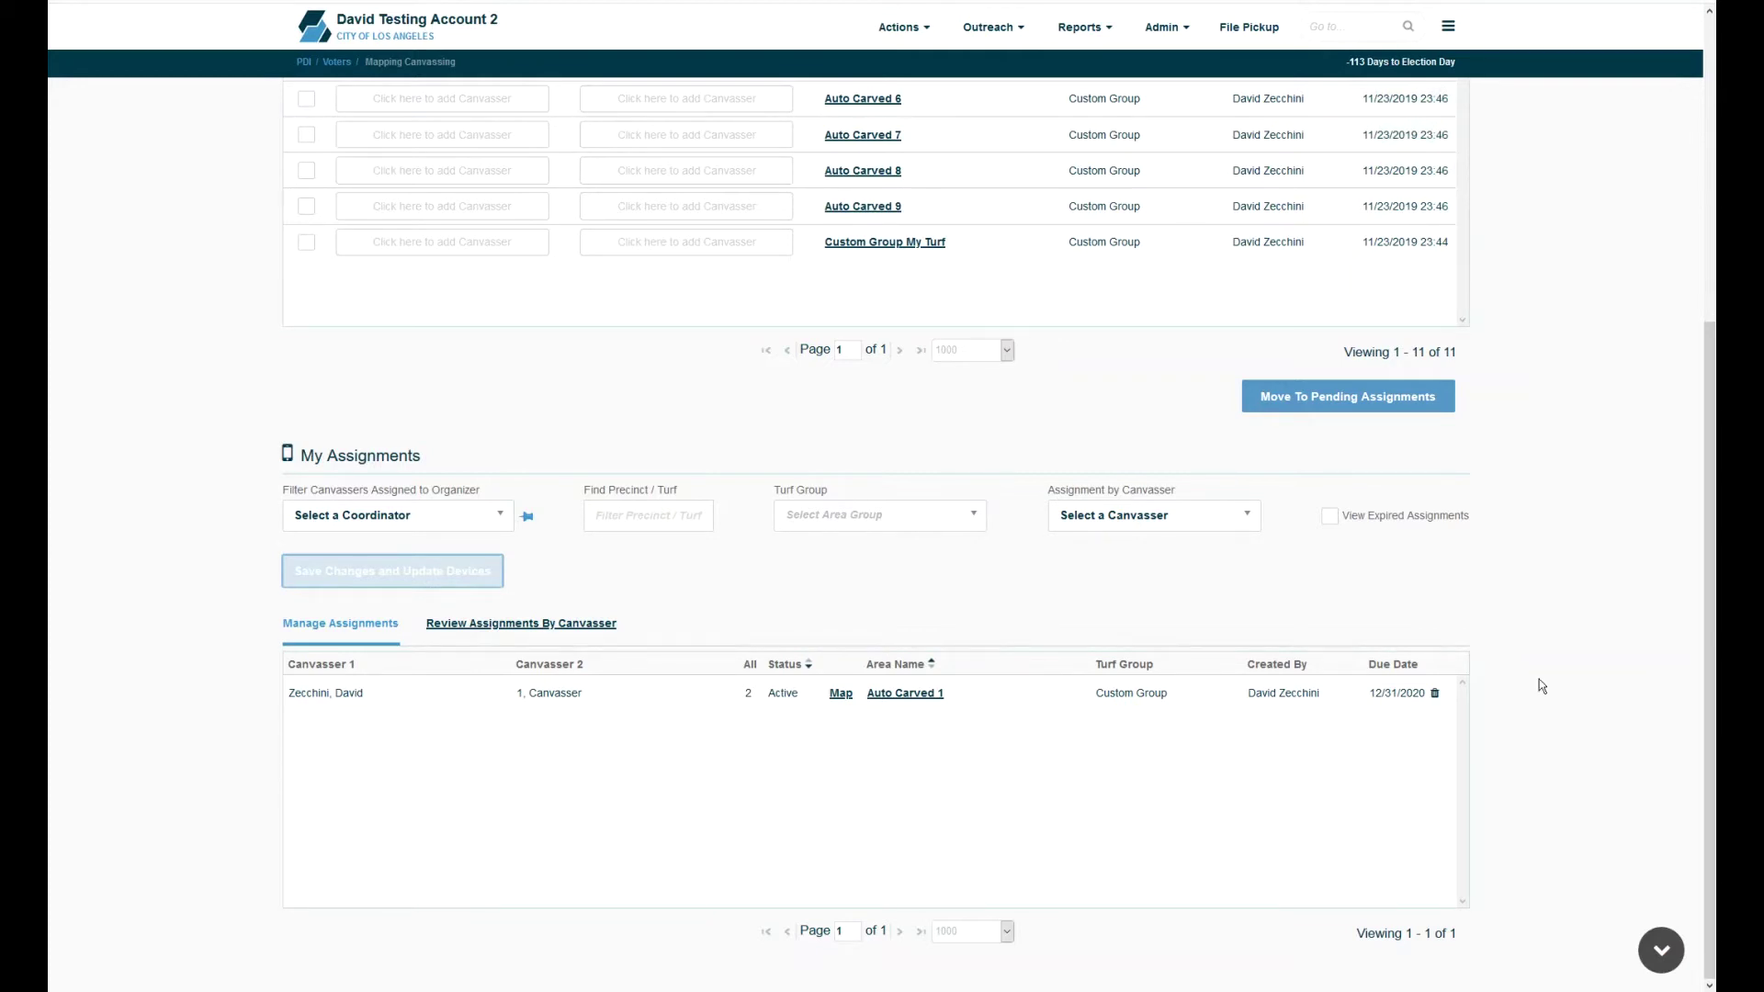
Change the assignment method to Assign Turf From Map
scroll(1292, 383, up, 5)
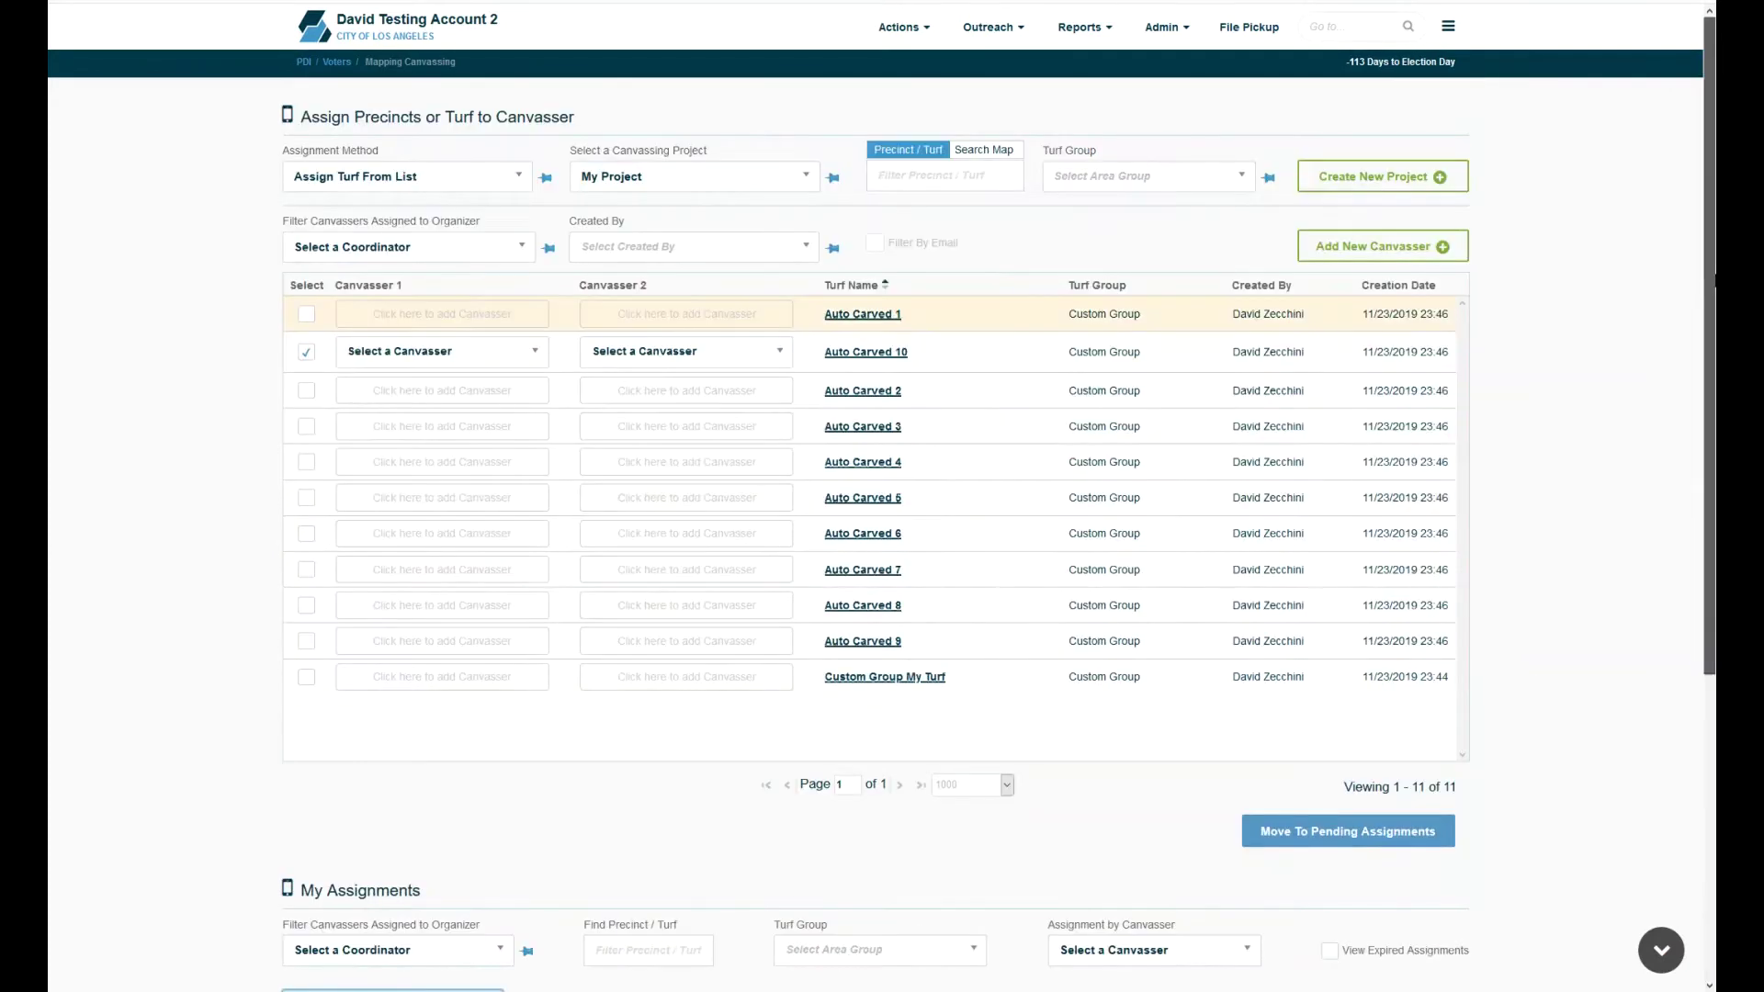
click(455, 186)
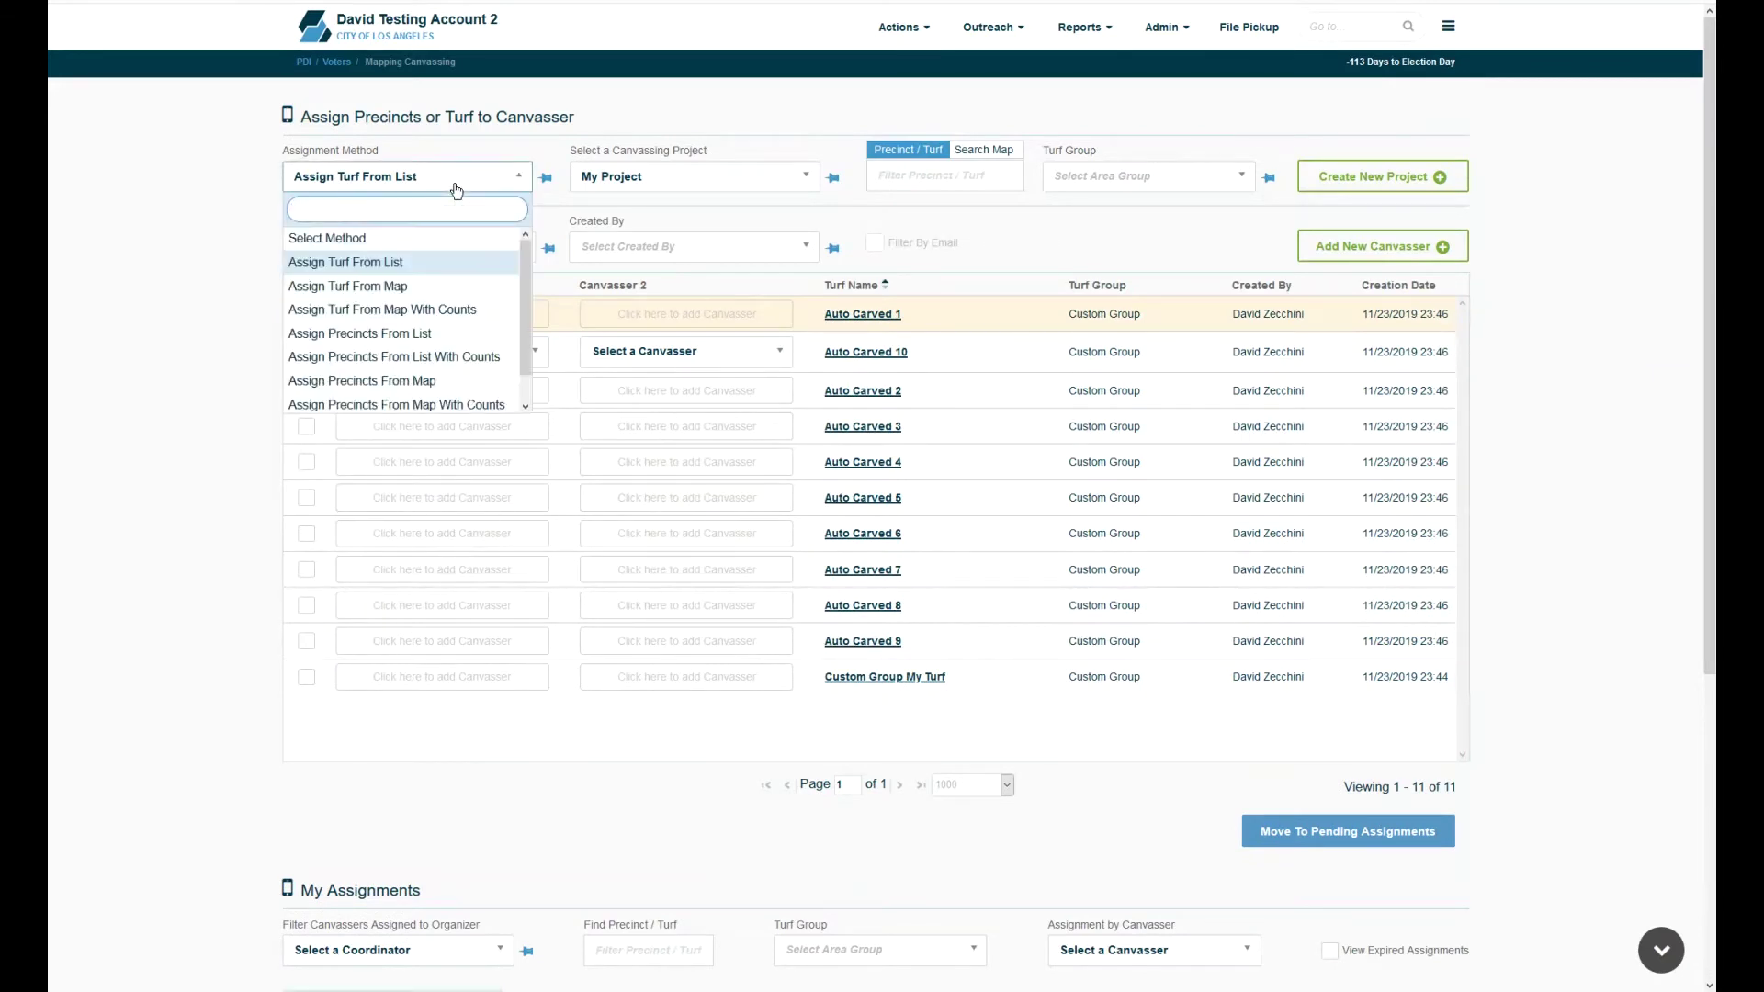
click(451, 295)
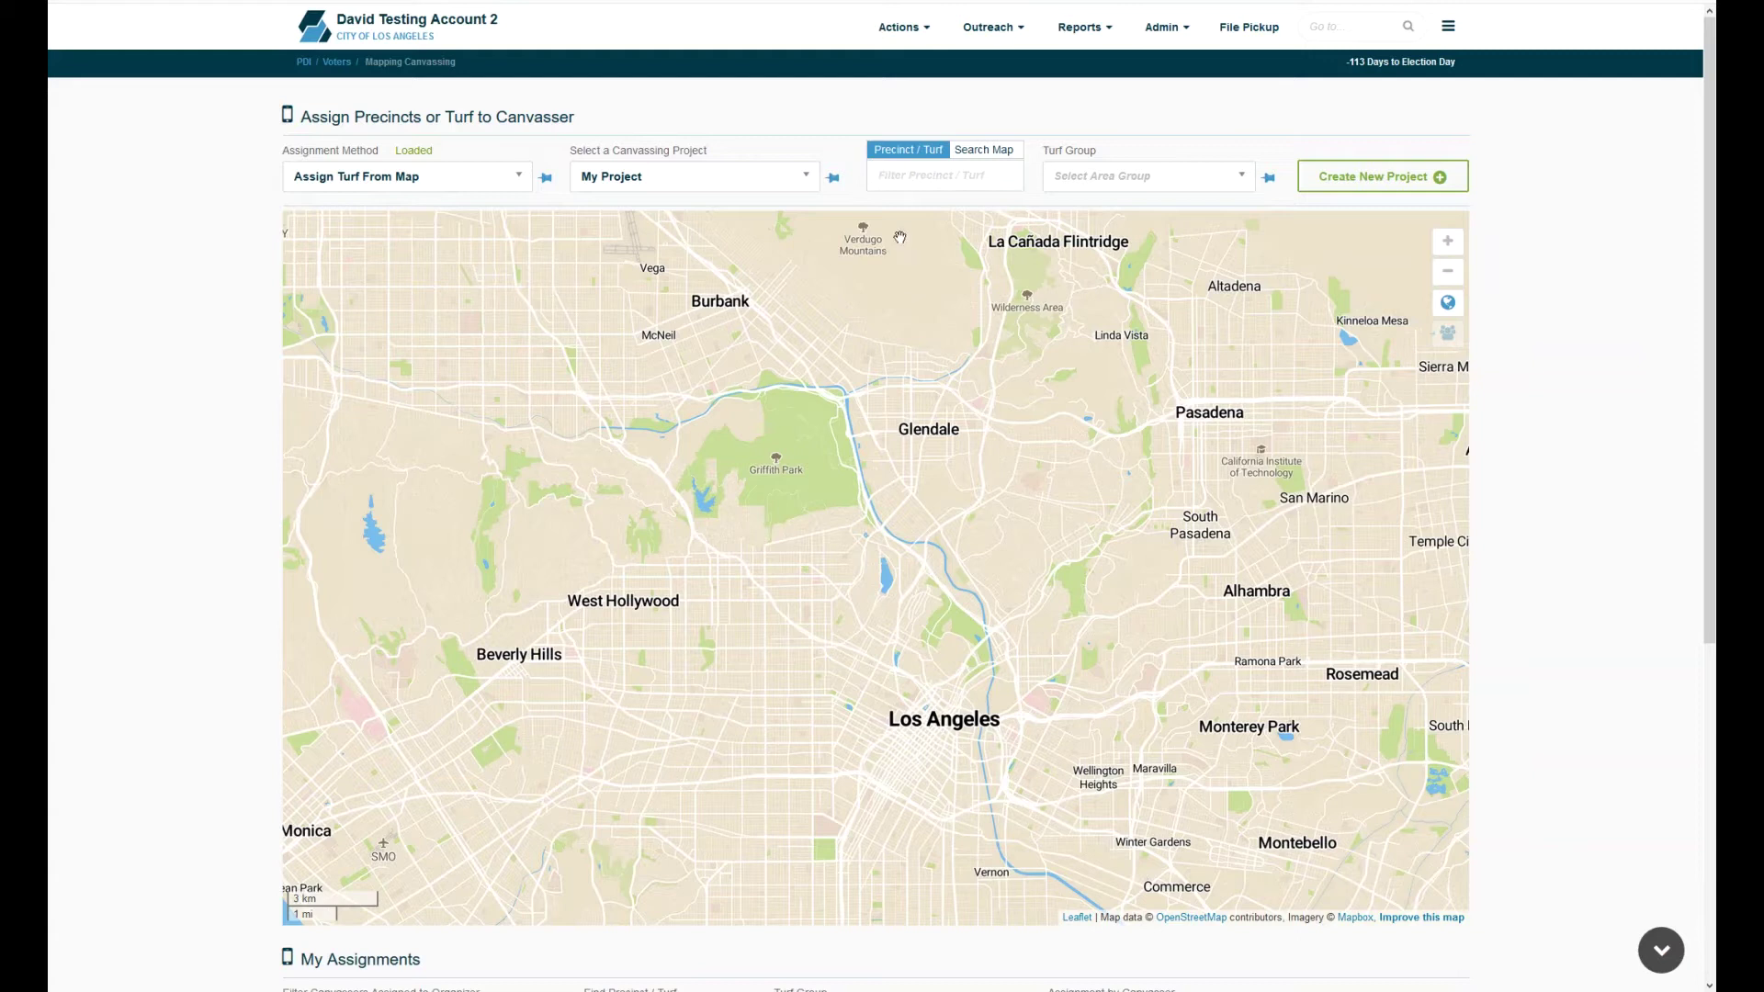
Filter the mapped turfs by "auto" and show the surrounding Auto Carved turfs on the map
click(919, 180)
text(auto)
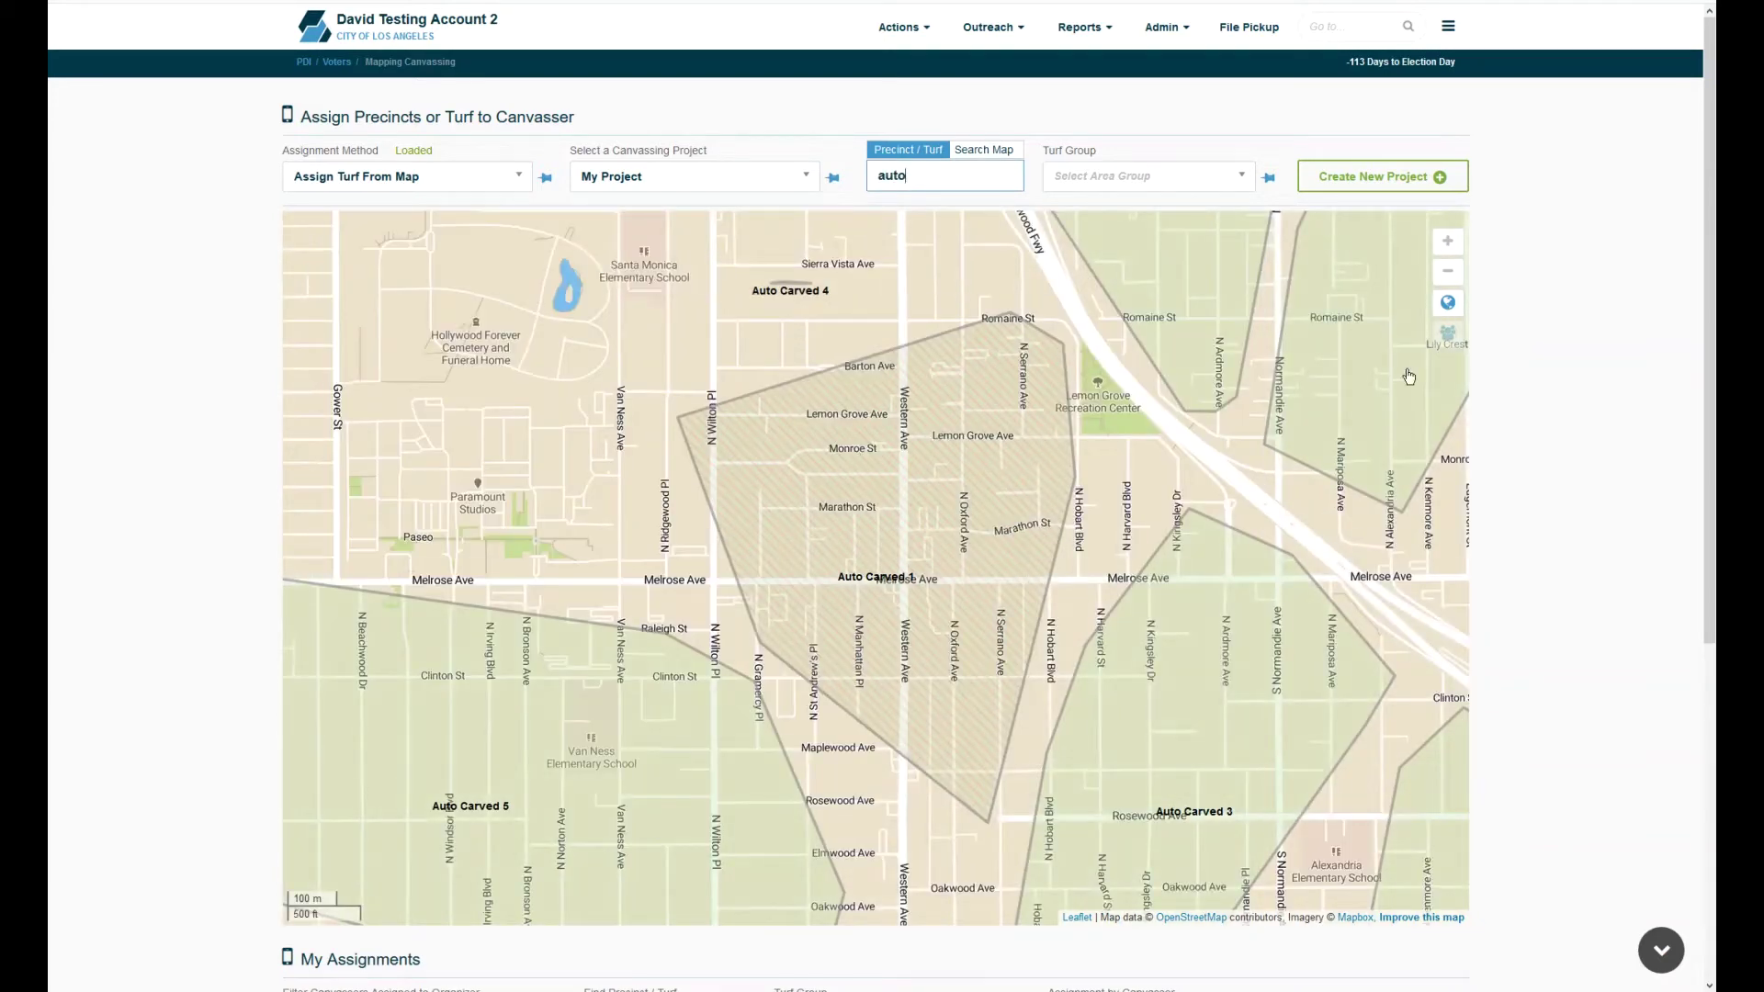
click(1448, 273)
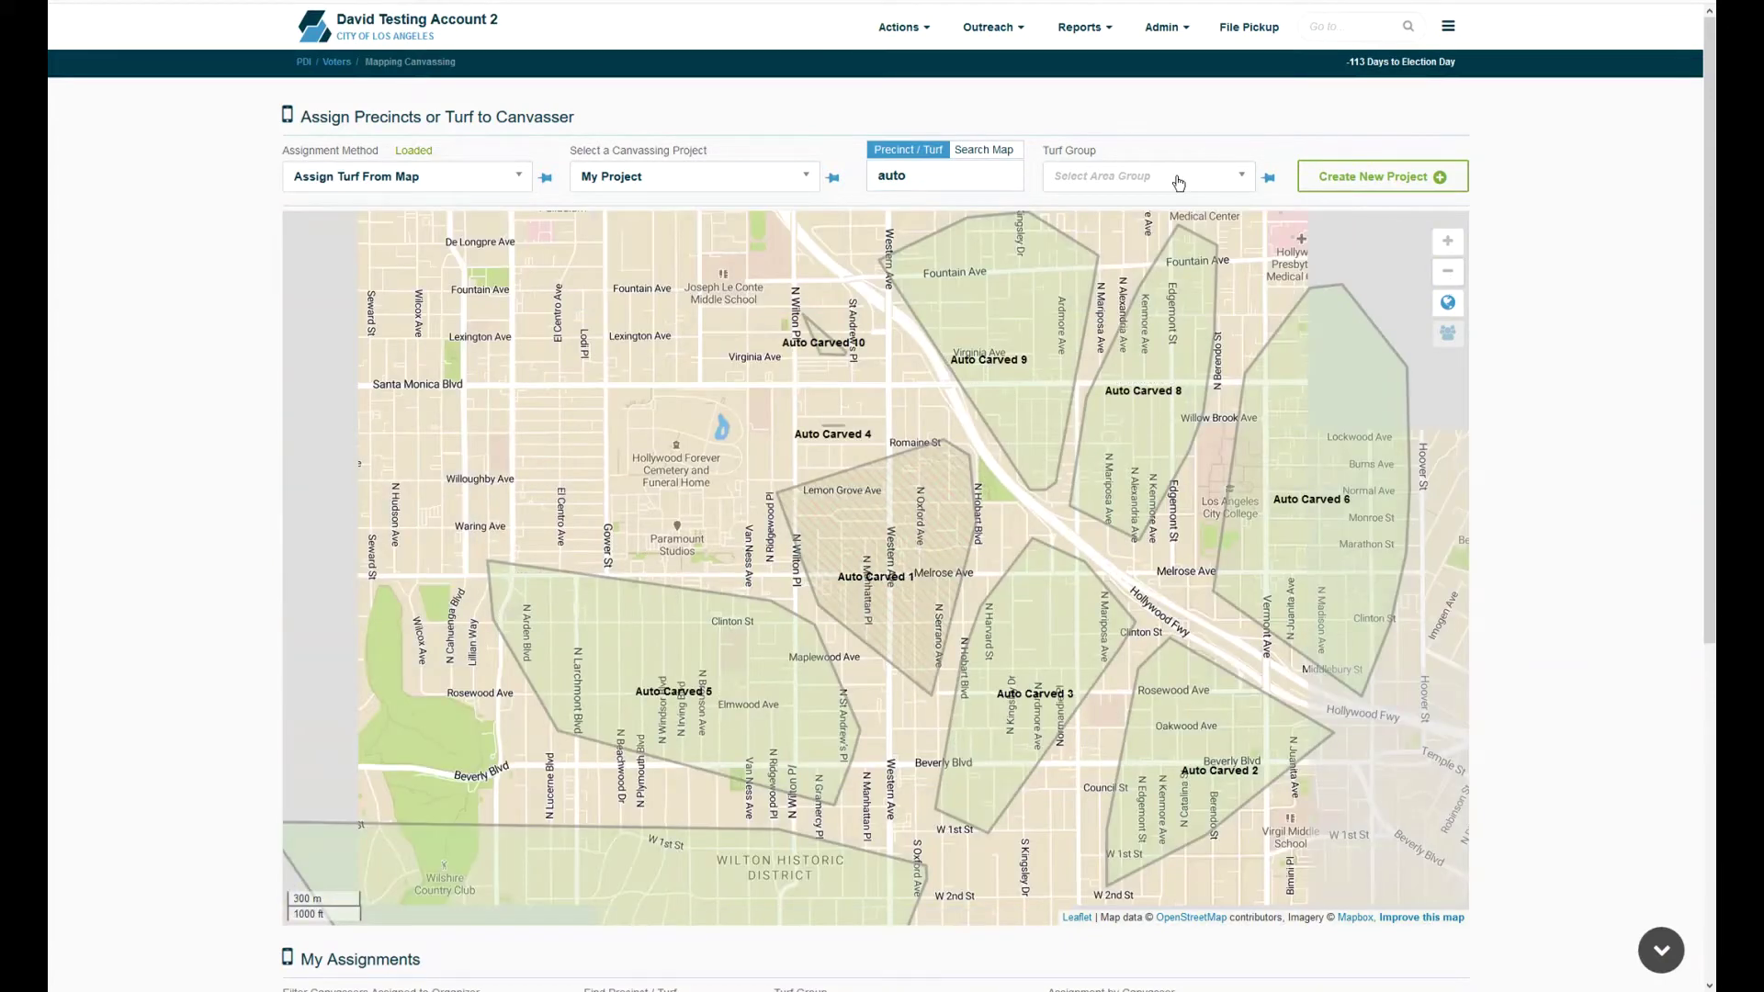
Check the available turf groups and view the canvasser assignment window for Auto Carved 8 without assigning it
click(1178, 183)
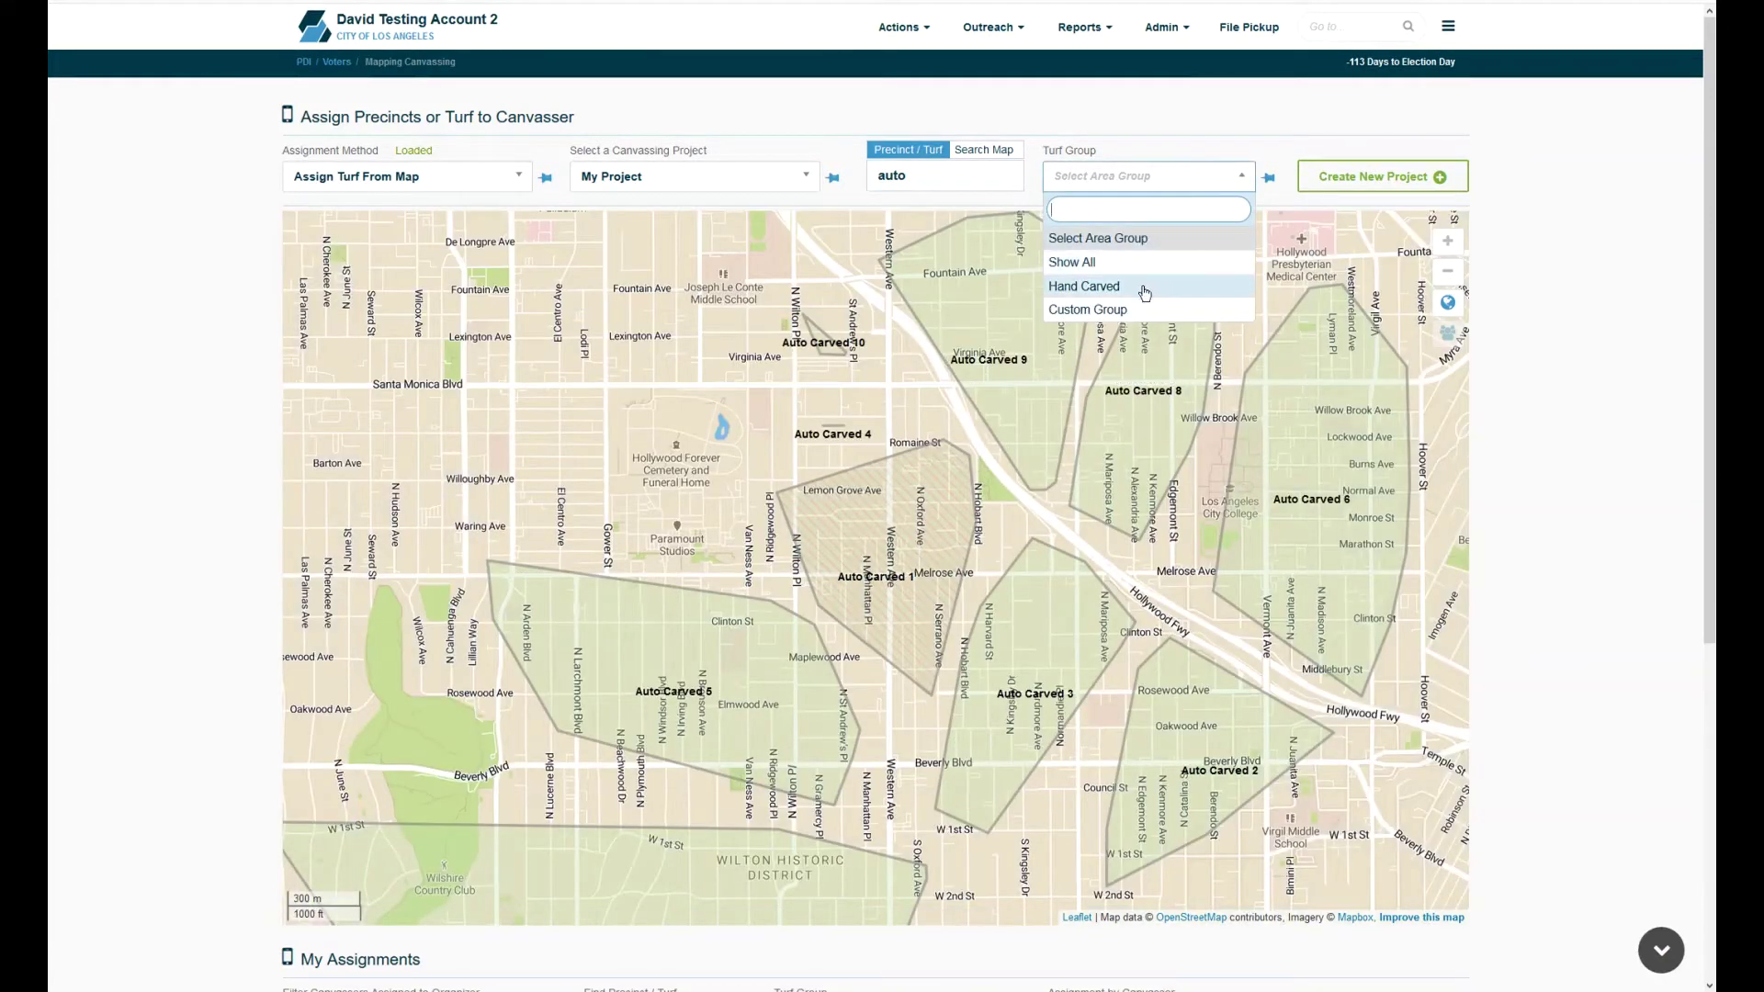
click(1147, 176)
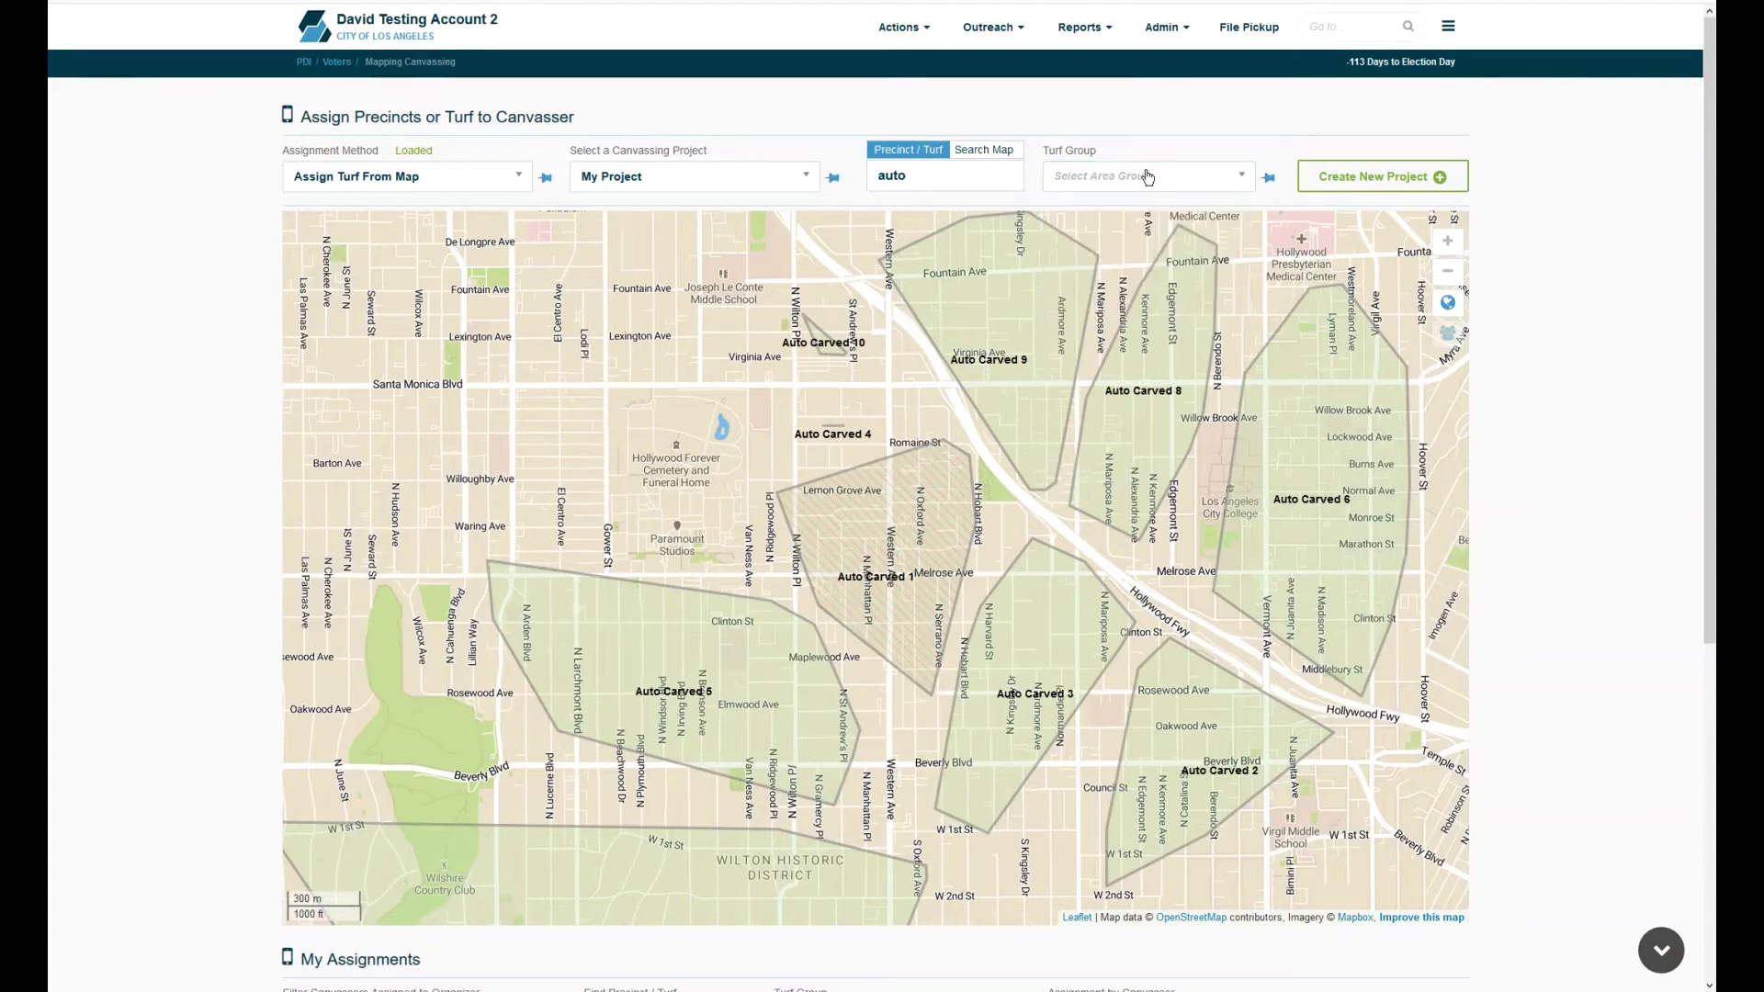
click(990, 182)
click(1111, 425)
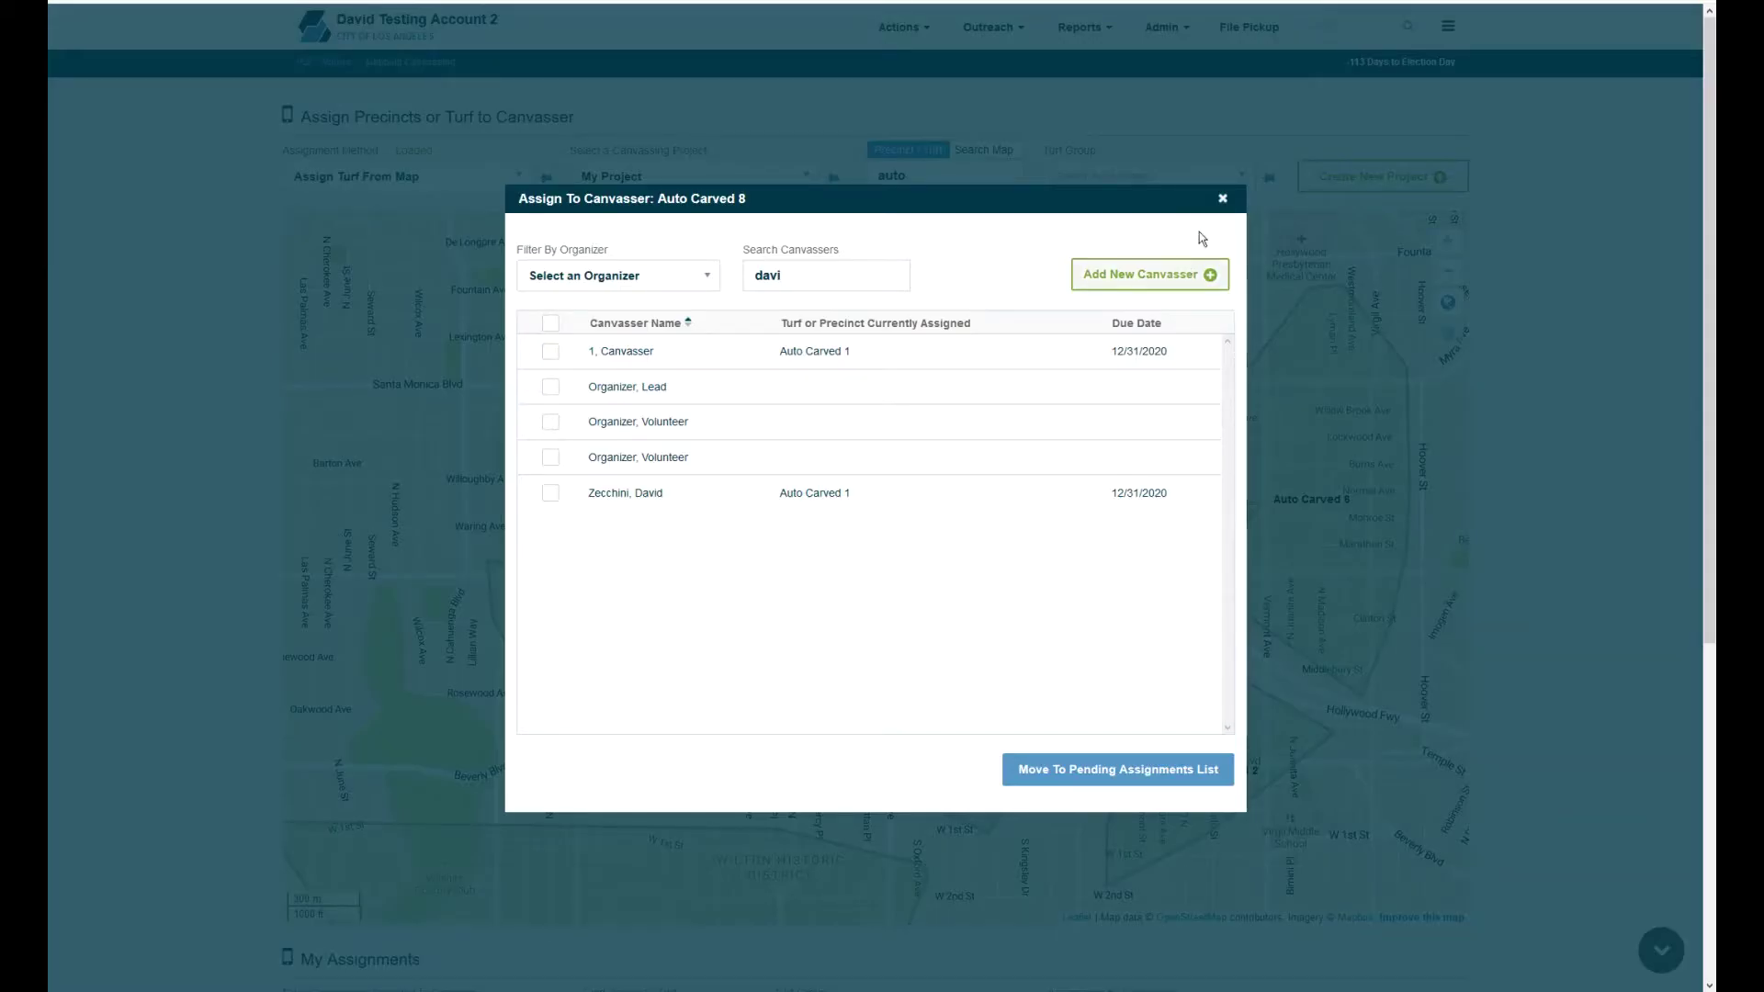
click(1221, 199)
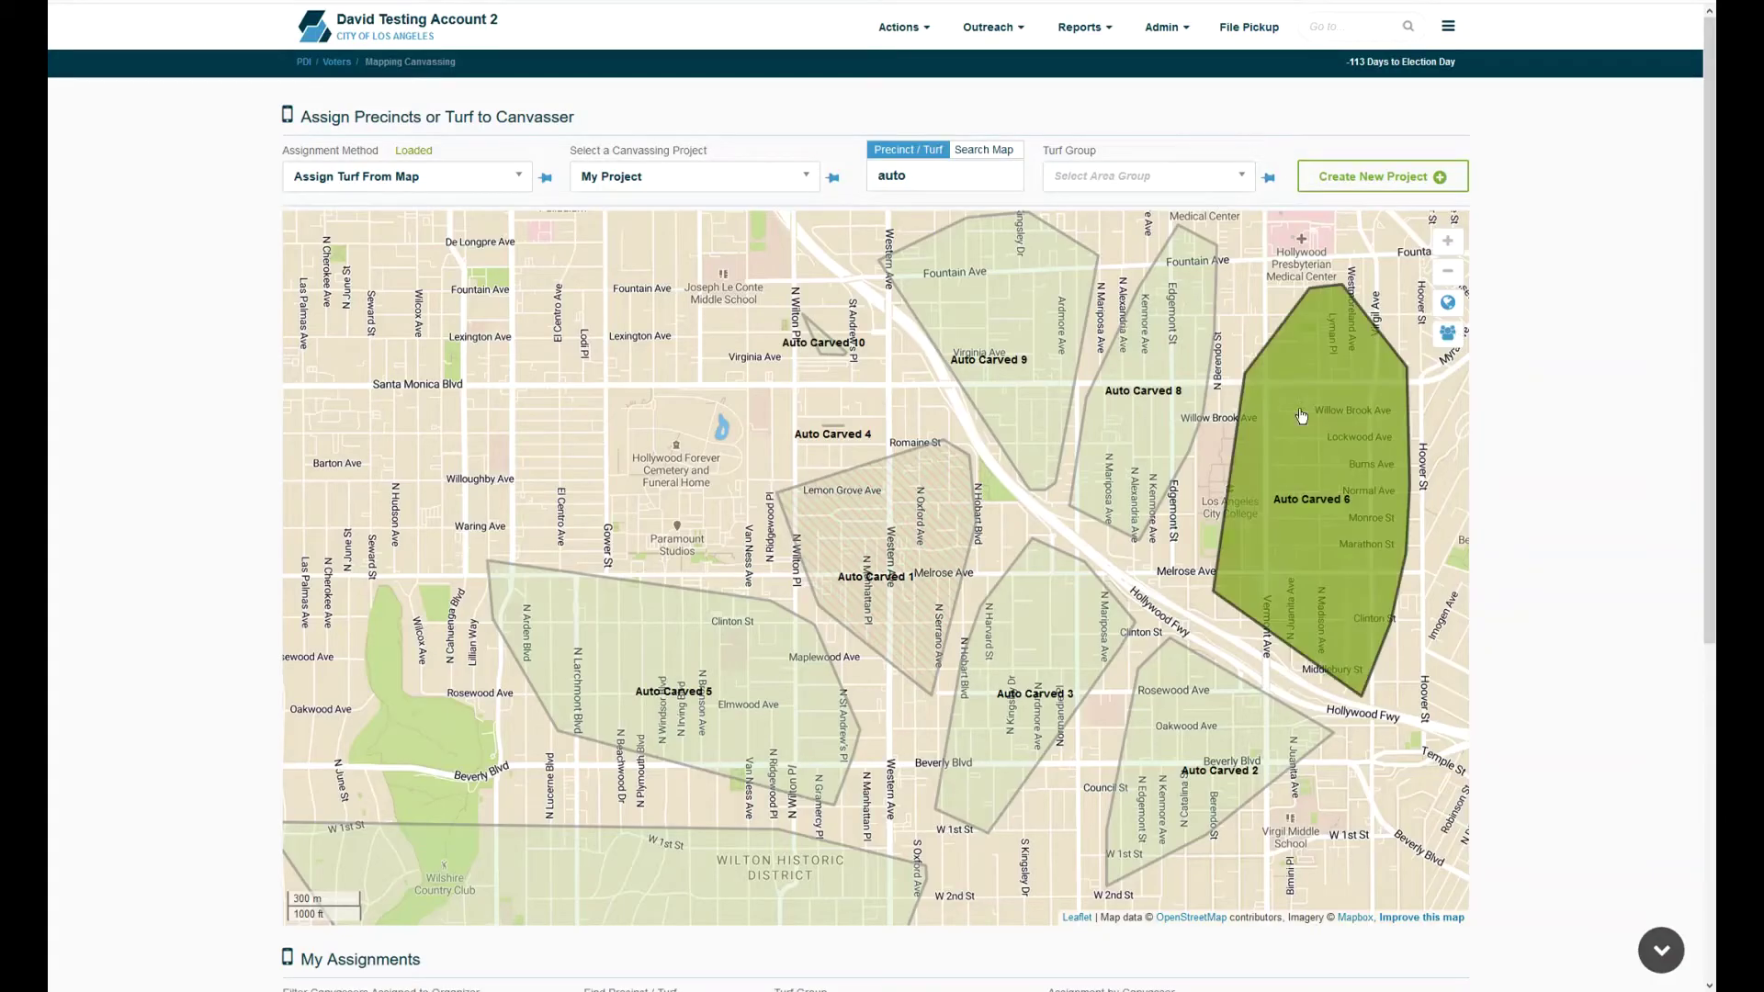
Select Auto Carved 9, Auto Carved 8 and Auto Carved 6 on the map and open their joint canvasser assignment, clearing the canvasser search
click(1020, 354)
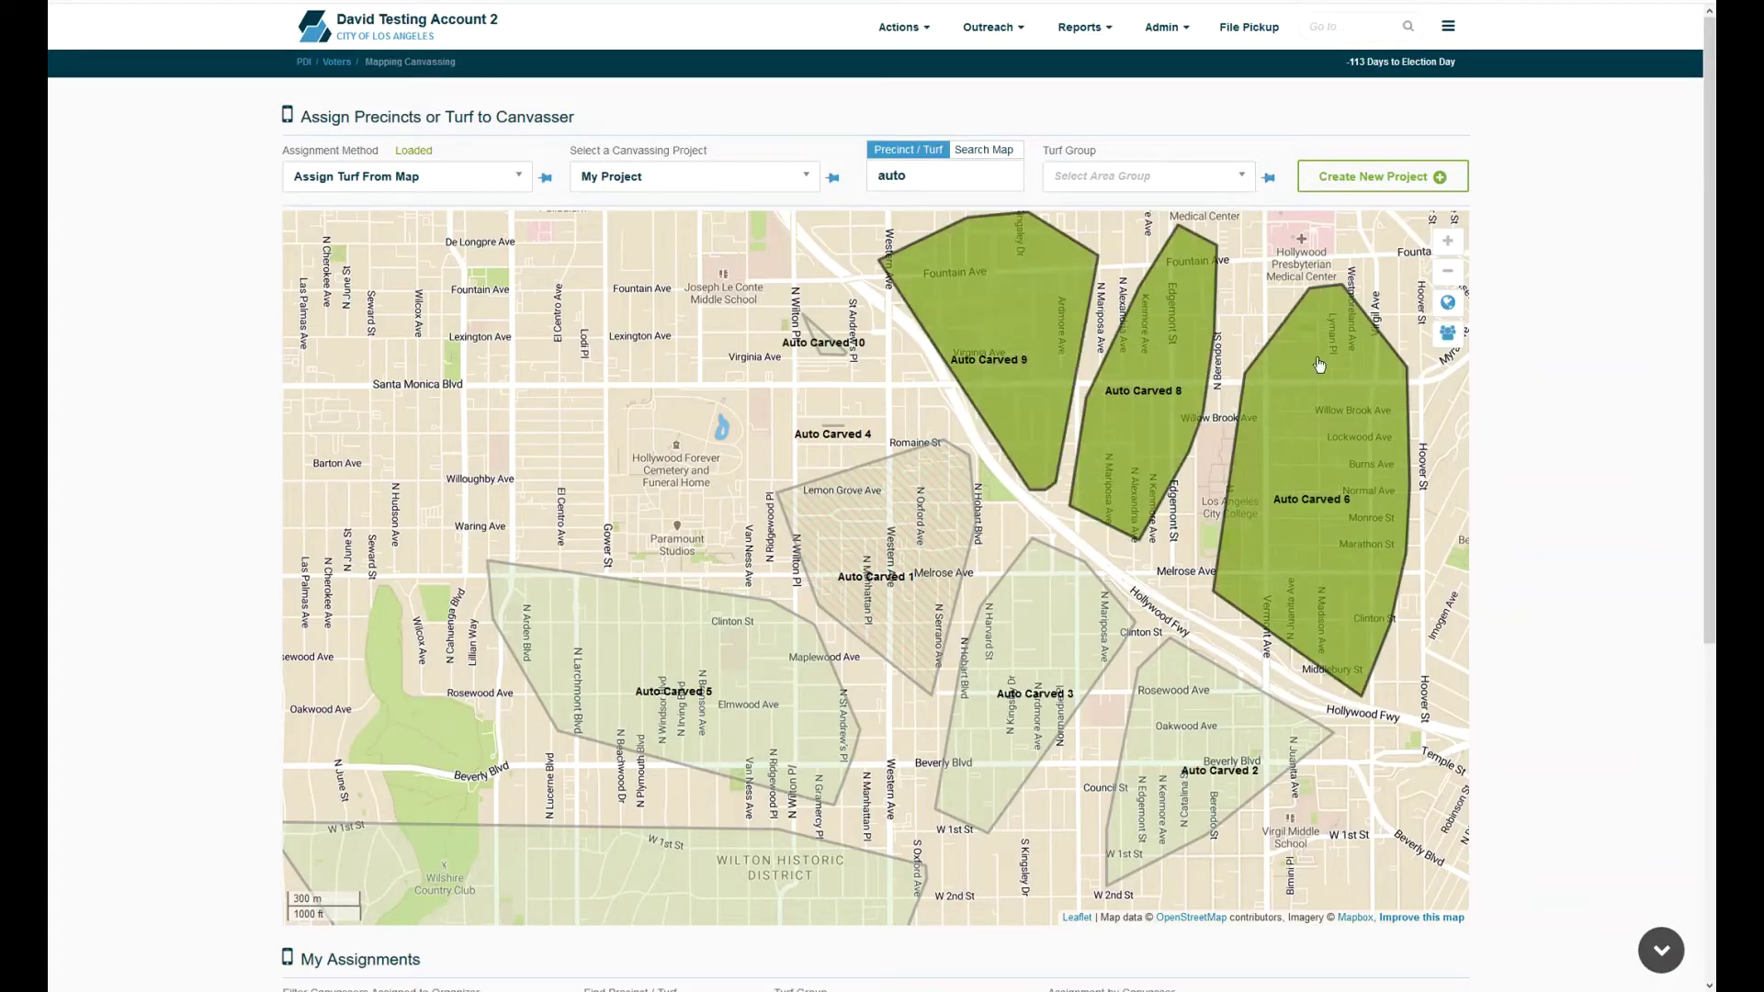
click(1448, 336)
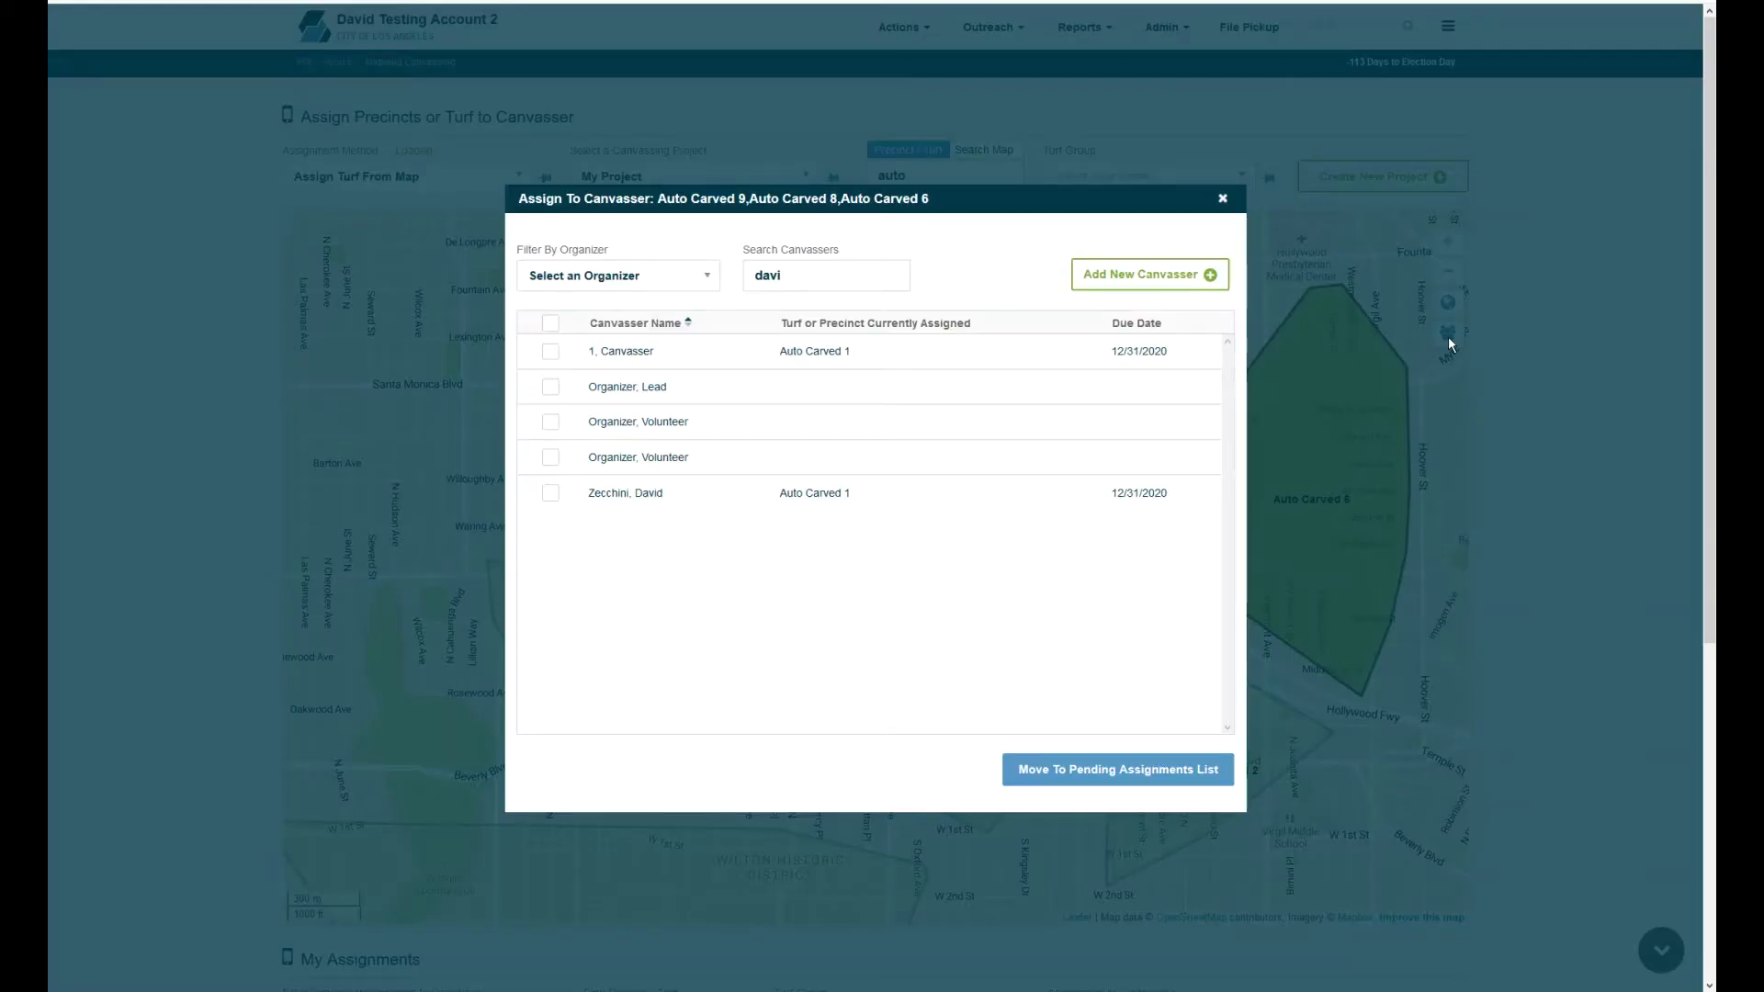
double_click(846, 286)
key(BackSpace)
Assign the three selected turfs to Canvasser 1 and the named canvasser, then save the pending assignments and update devices
click(550, 497)
click(551, 352)
click(1081, 779)
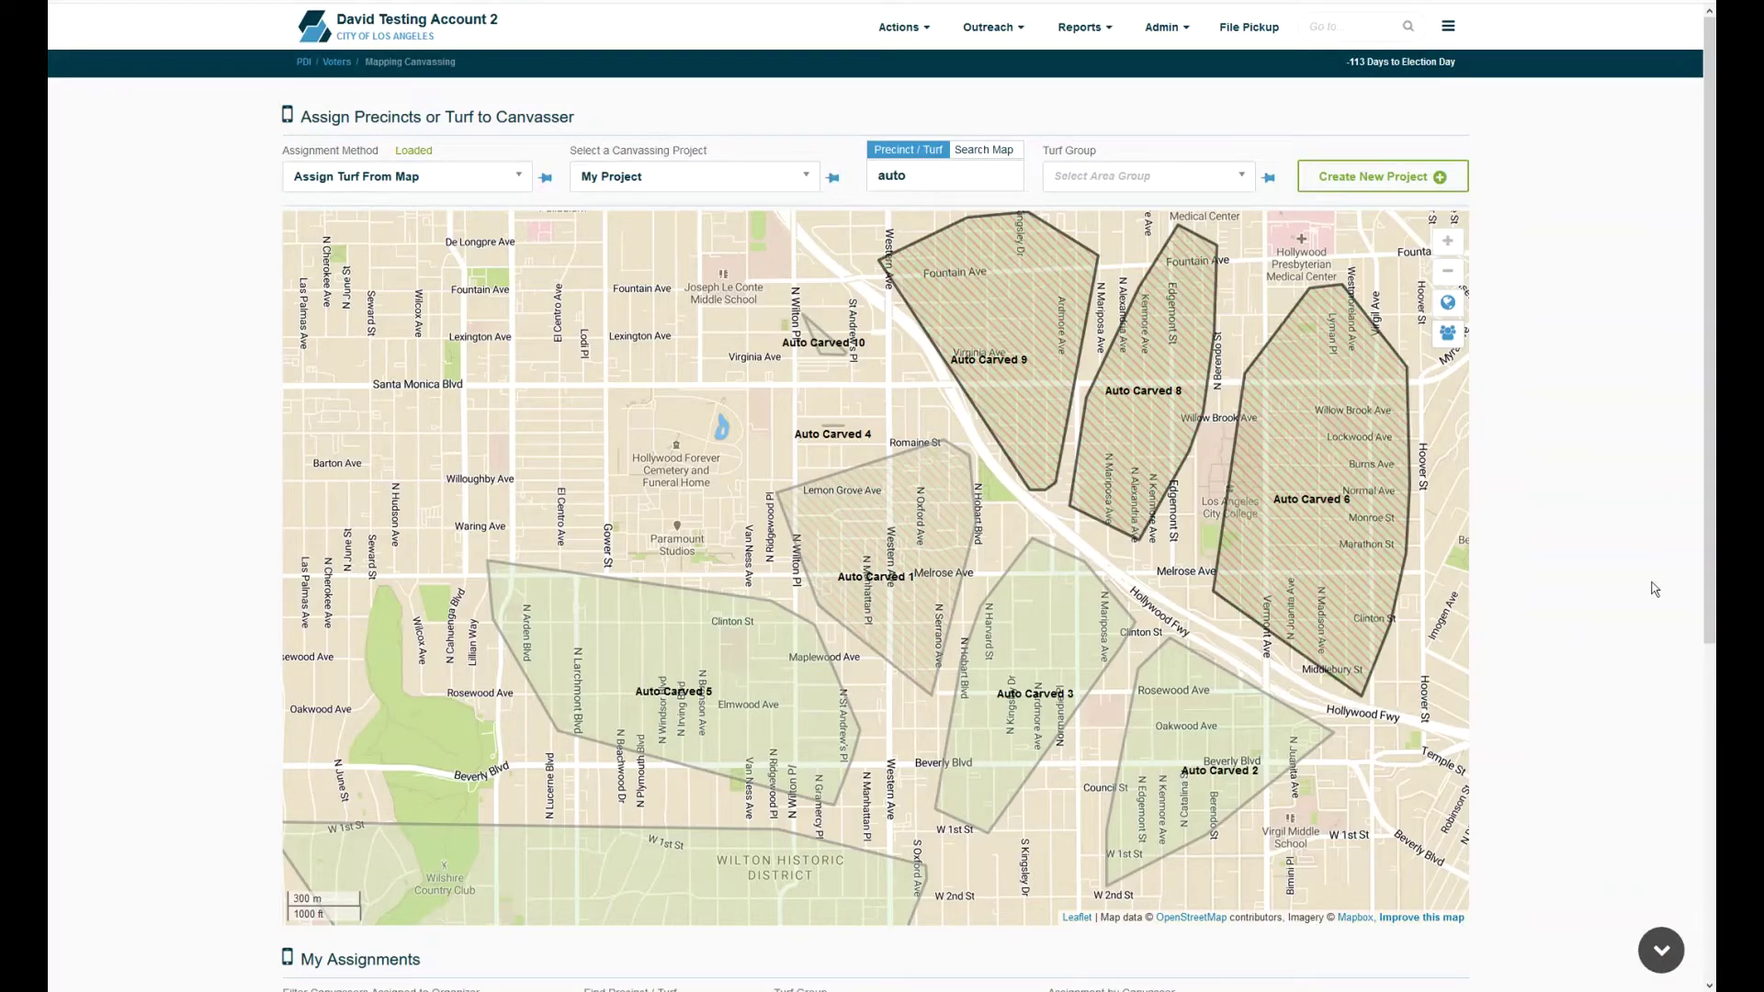
click(1711, 941)
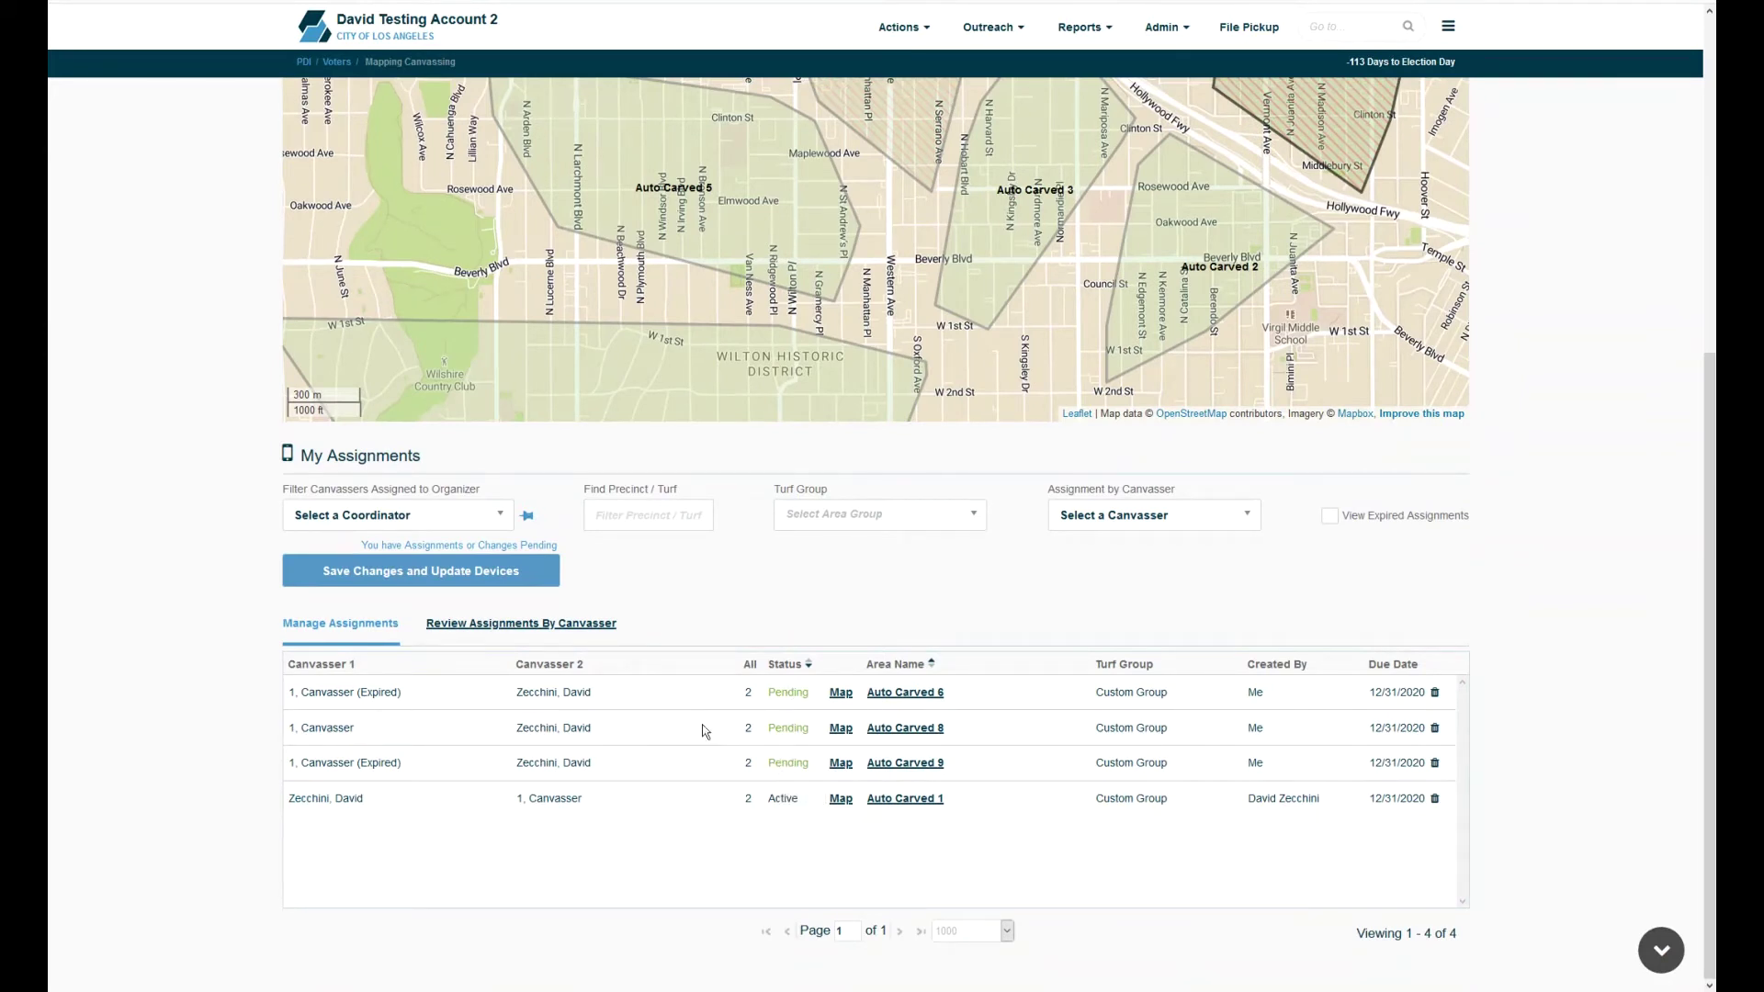
click(538, 576)
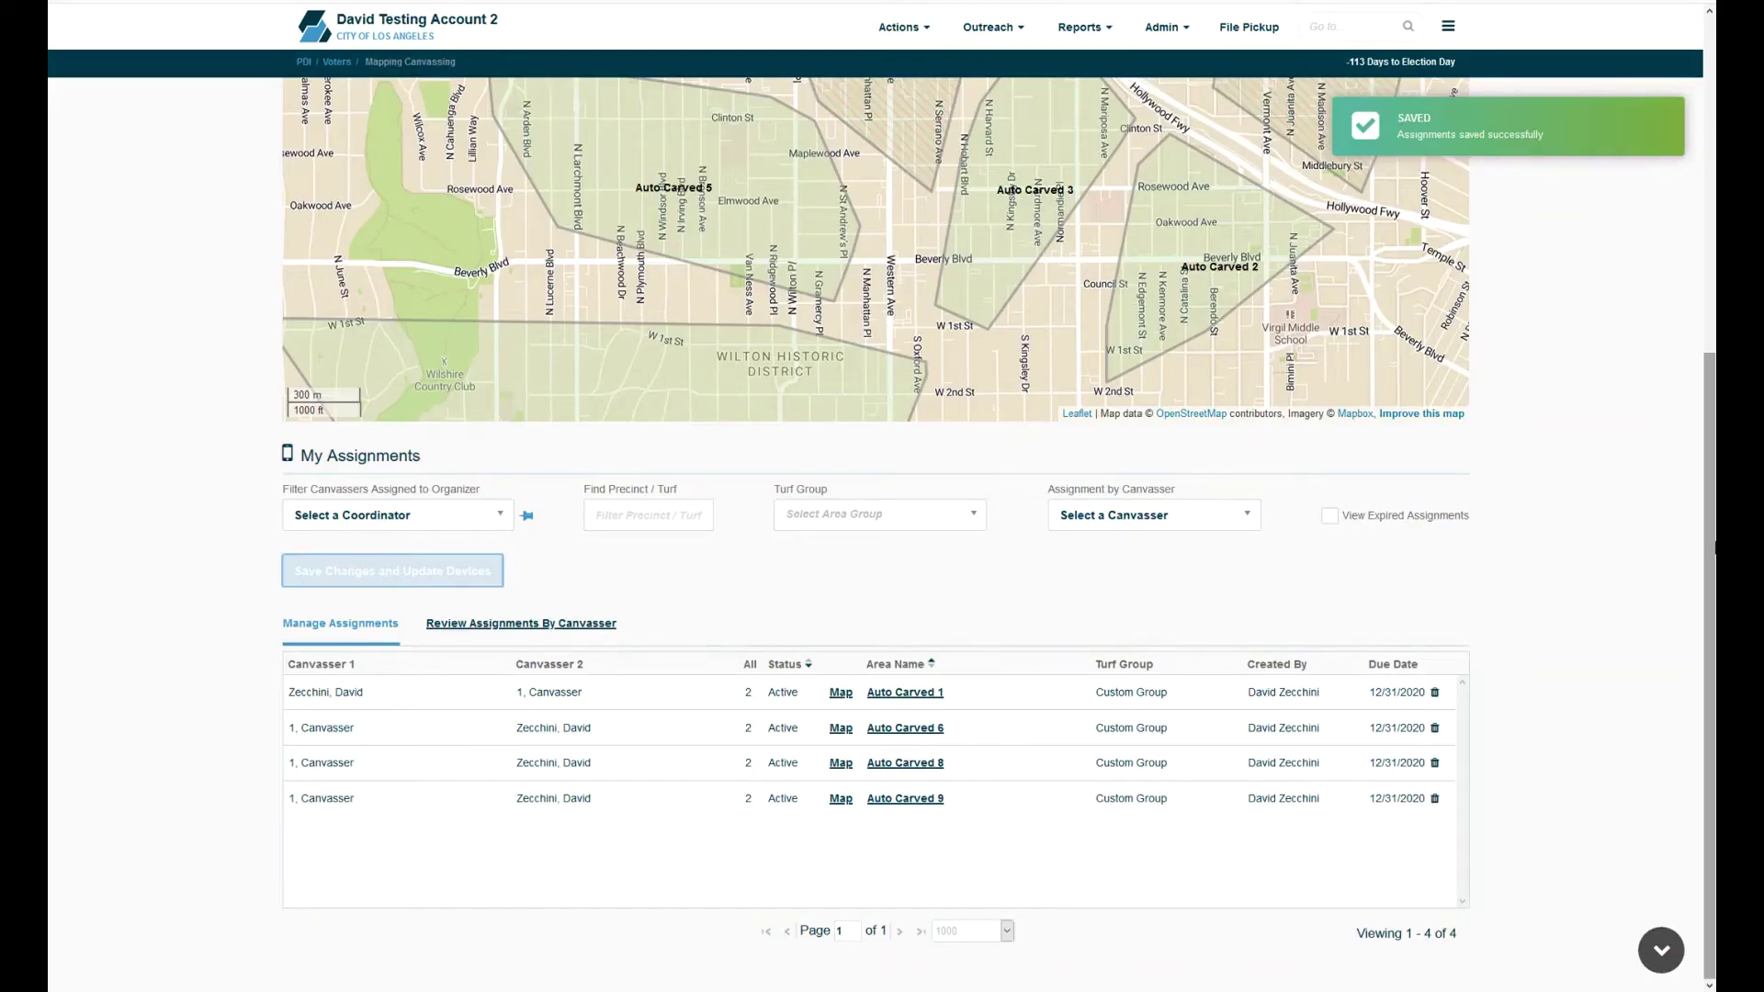
Change the assignment method to Assign Precincts From List
scroll(1710, 548, up, 5)
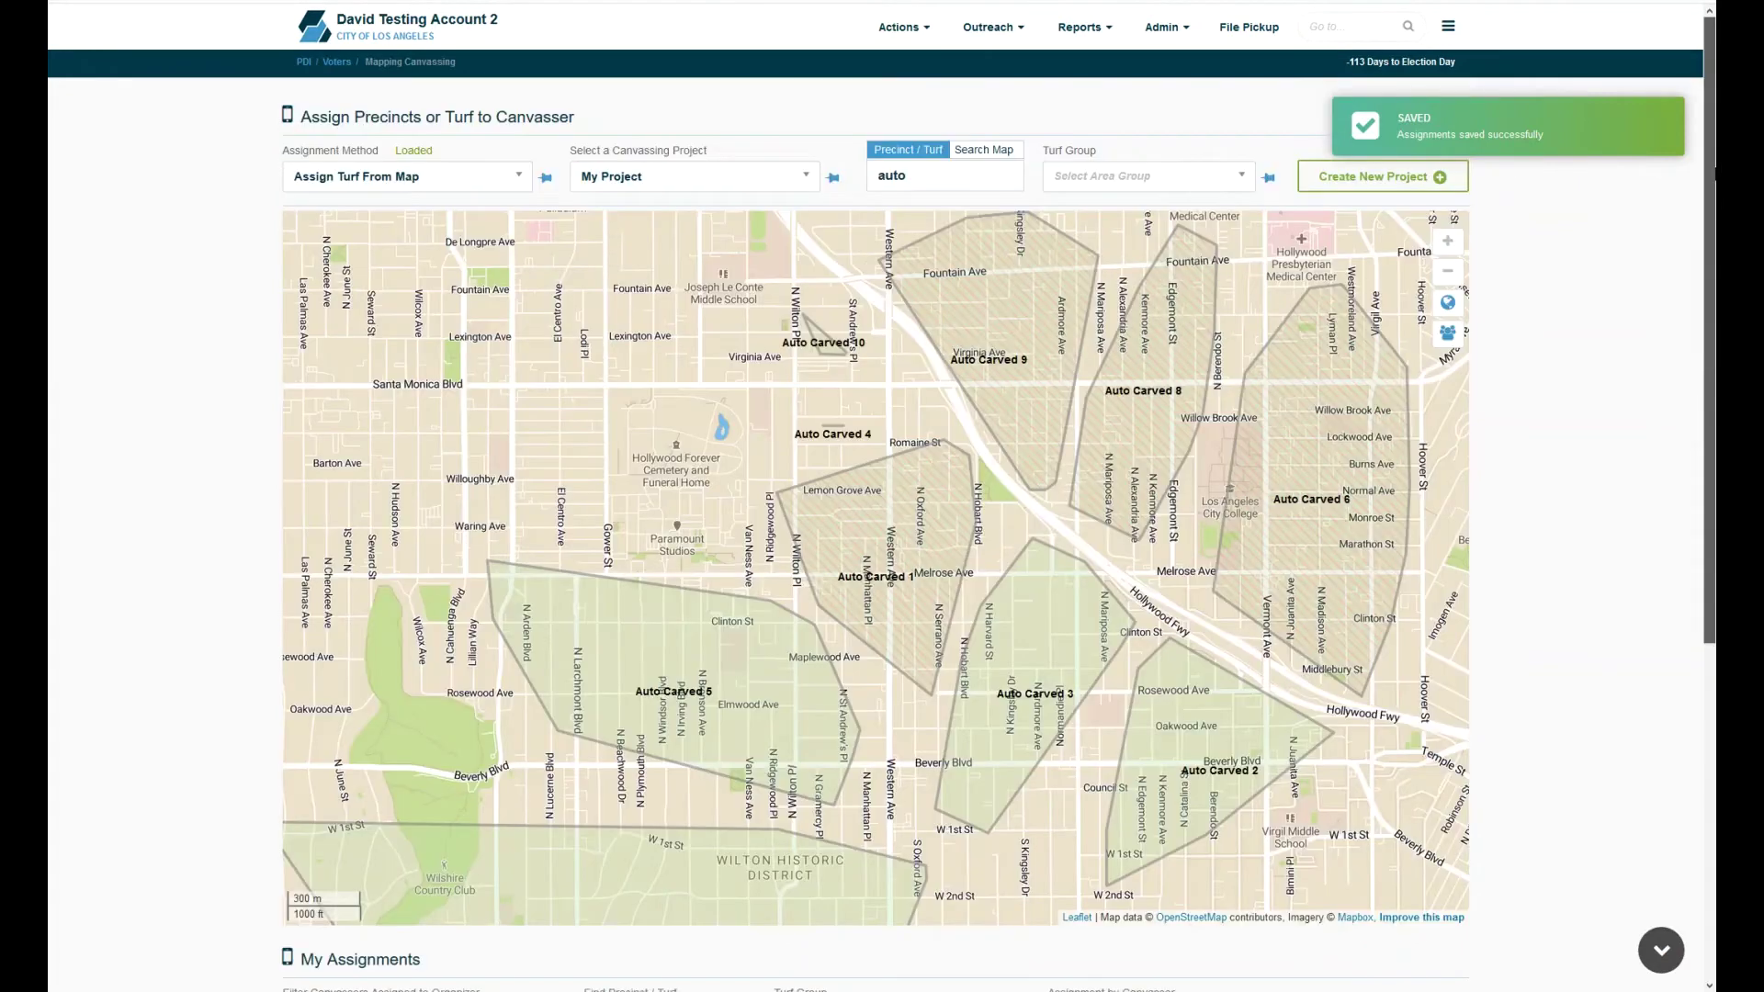
click(435, 179)
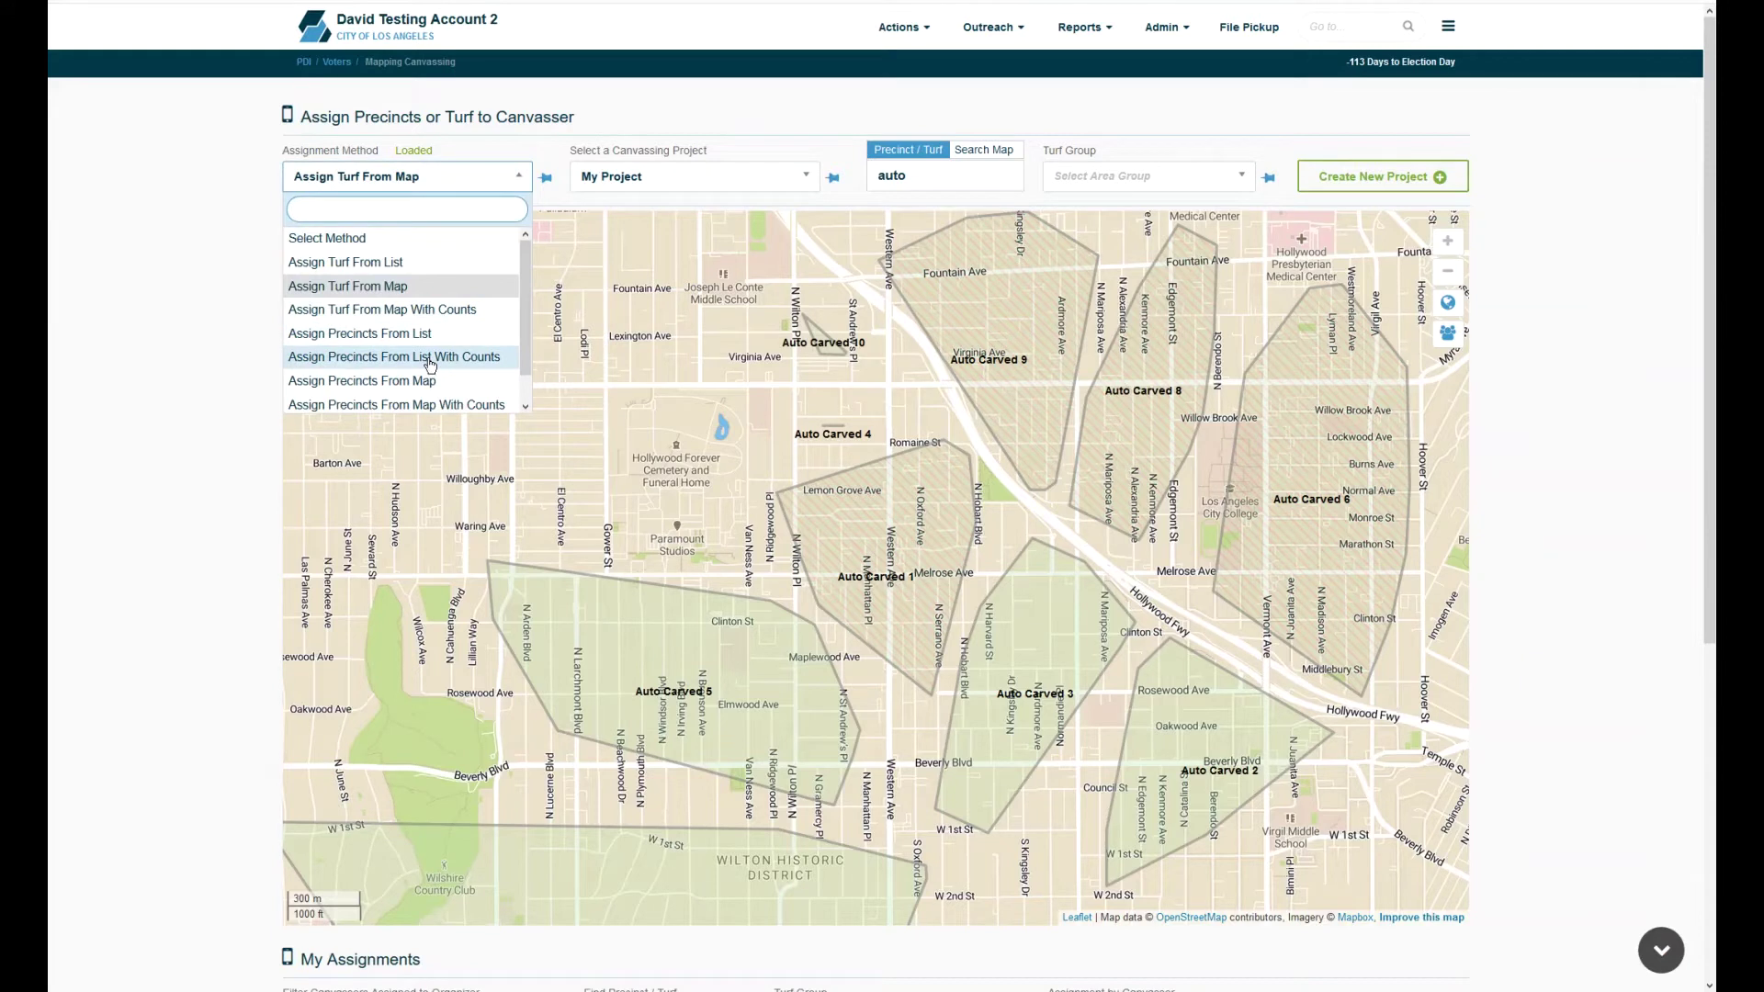
scroll(429, 364, down, 1)
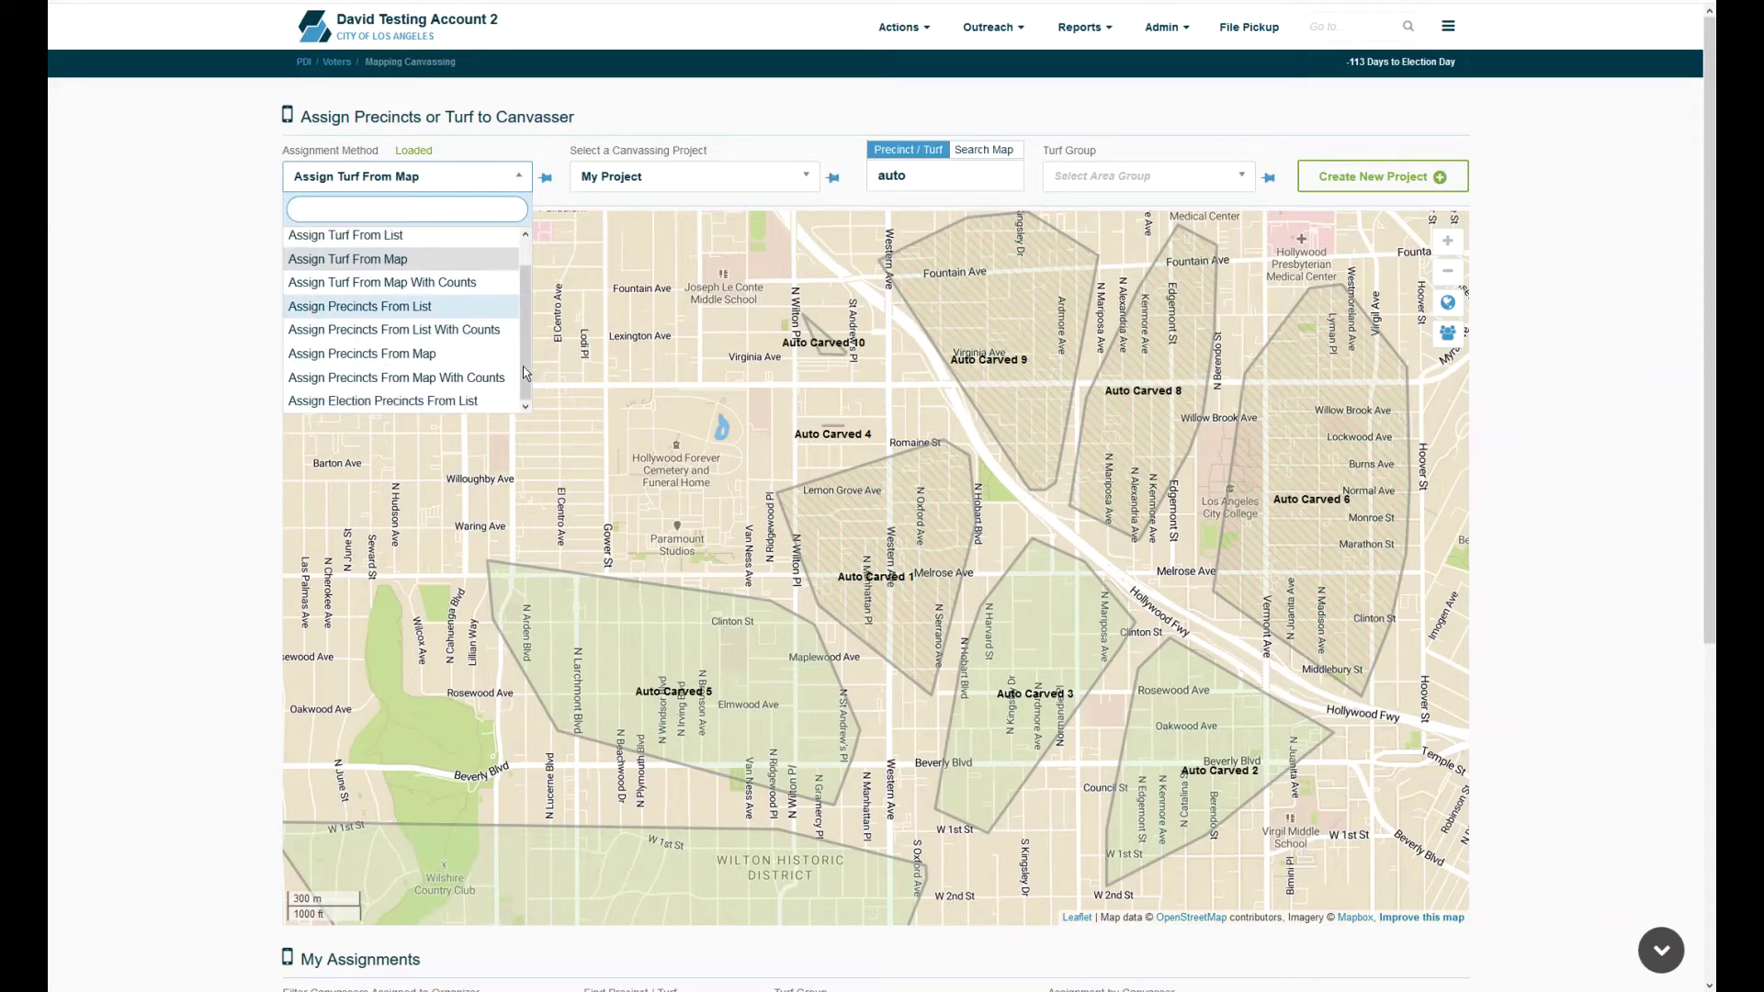
click(442, 310)
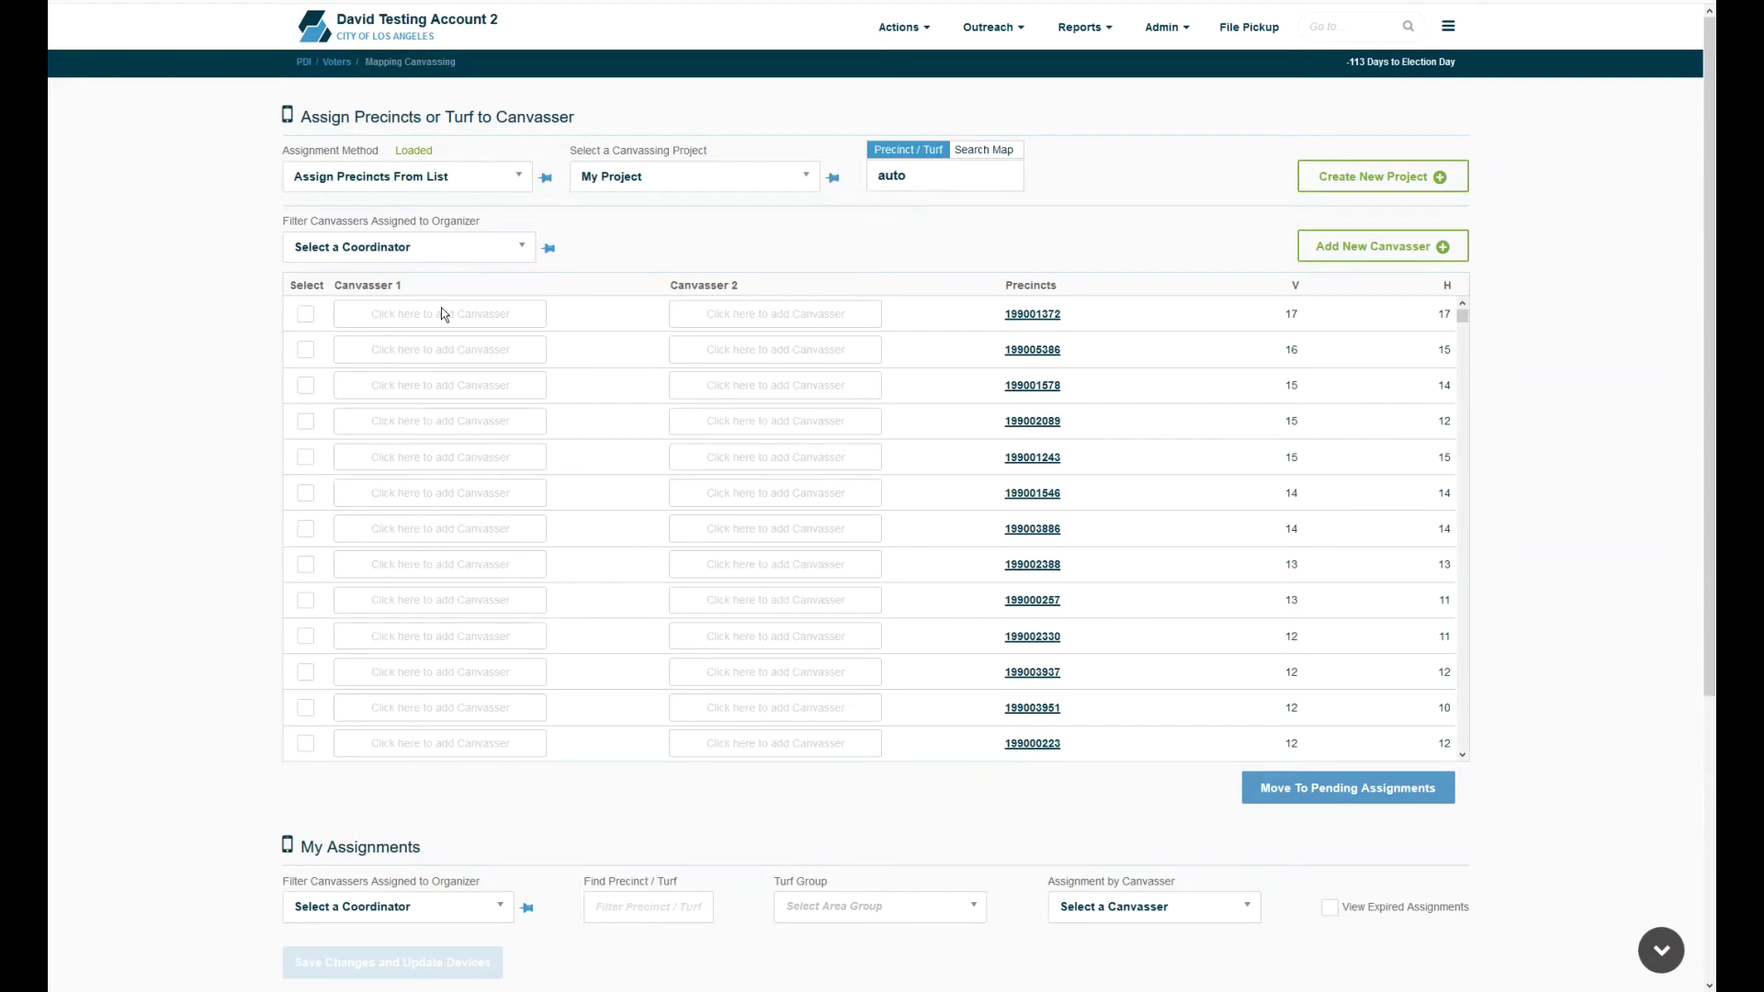
Assign precinct 199001372 to the named canvasser as Canvasser 1 and move it to the pending assignments
click(305, 316)
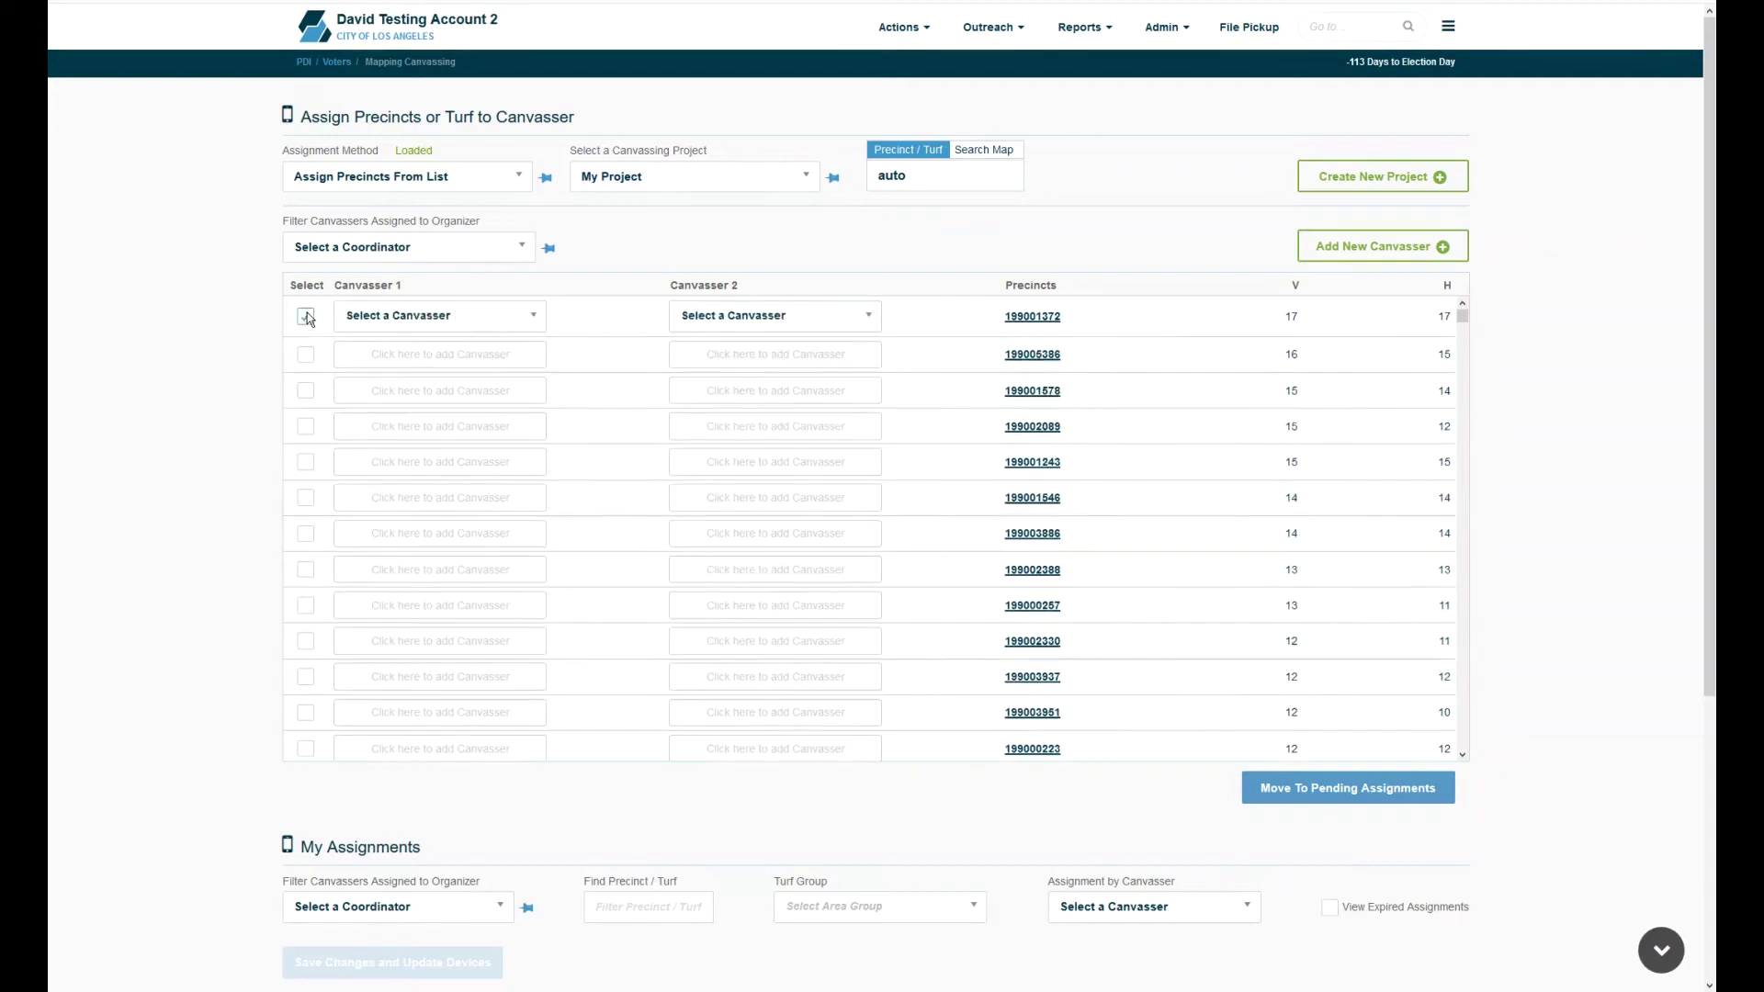
click(401, 315)
text(david)
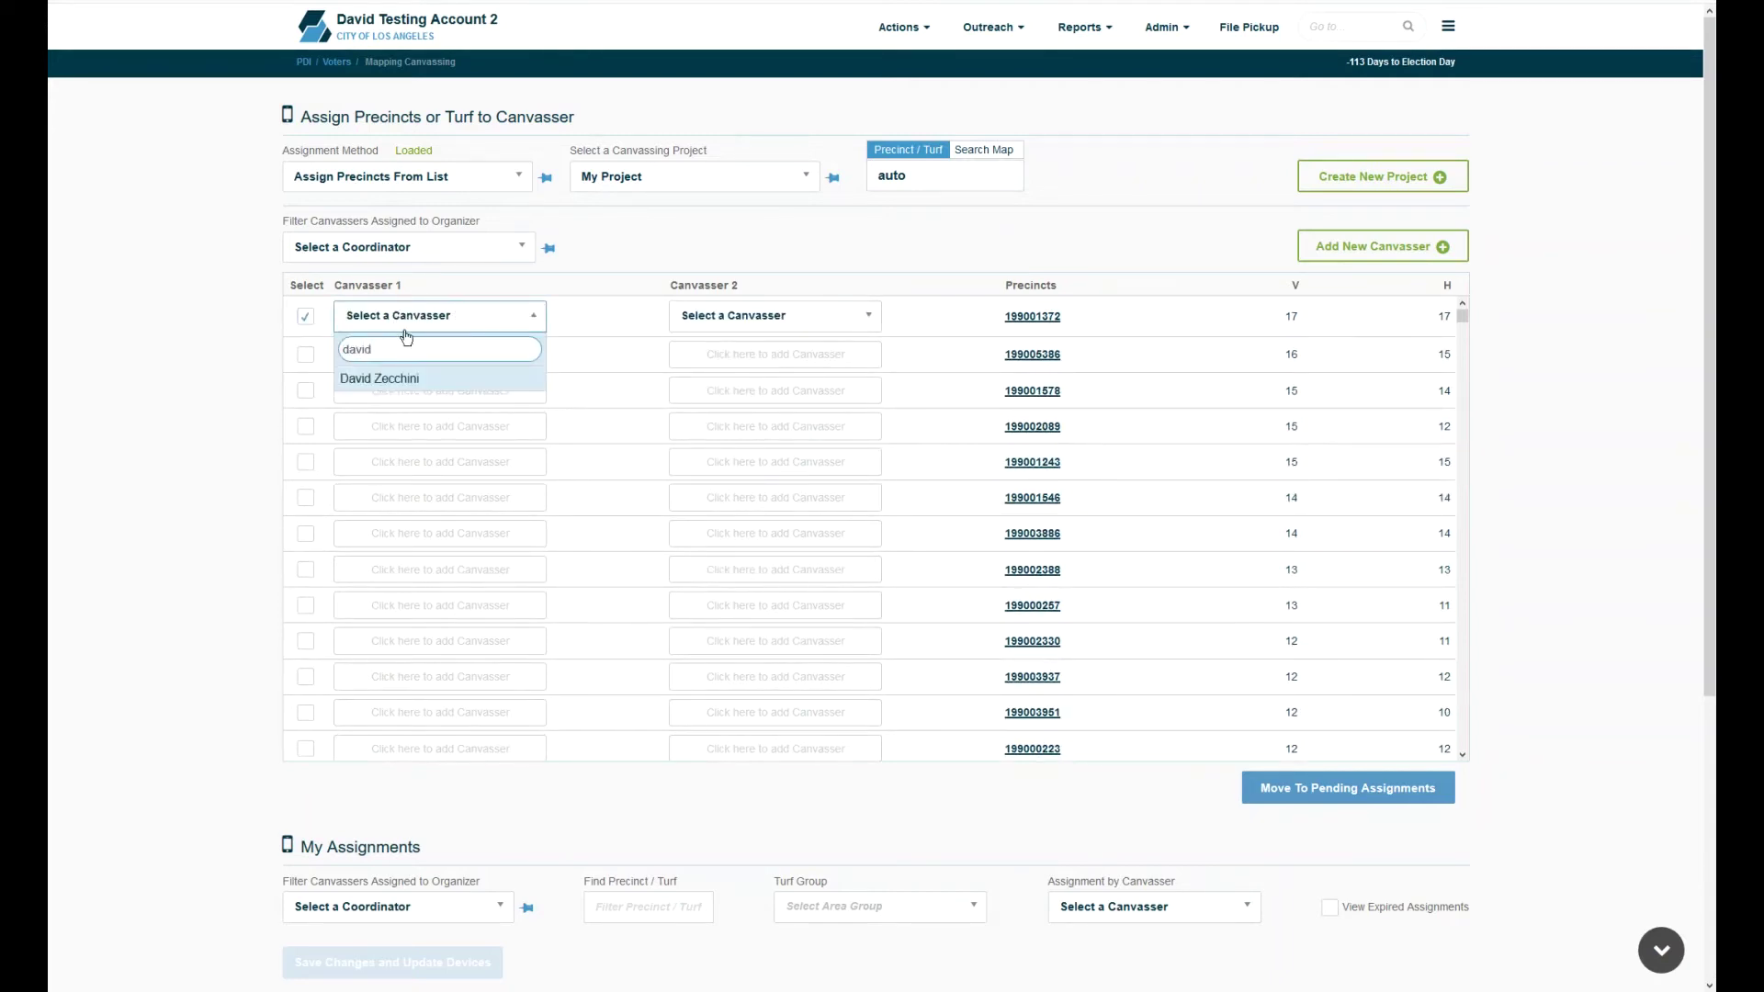
click(416, 379)
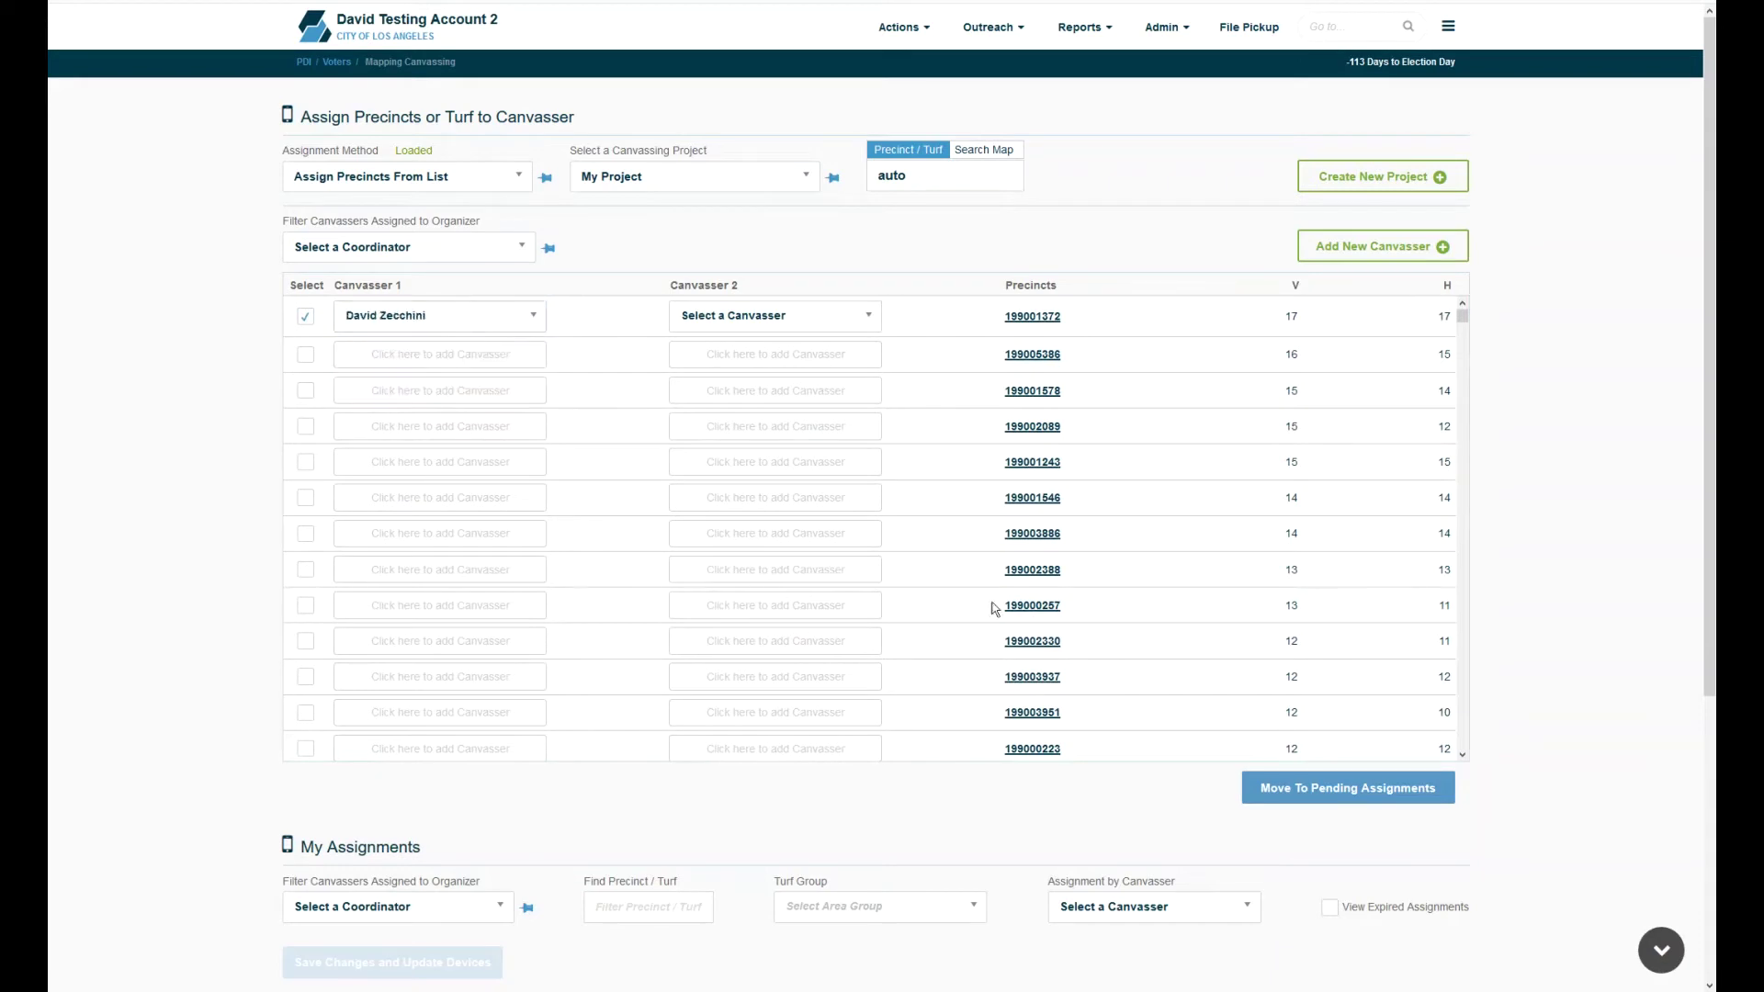
click(1302, 799)
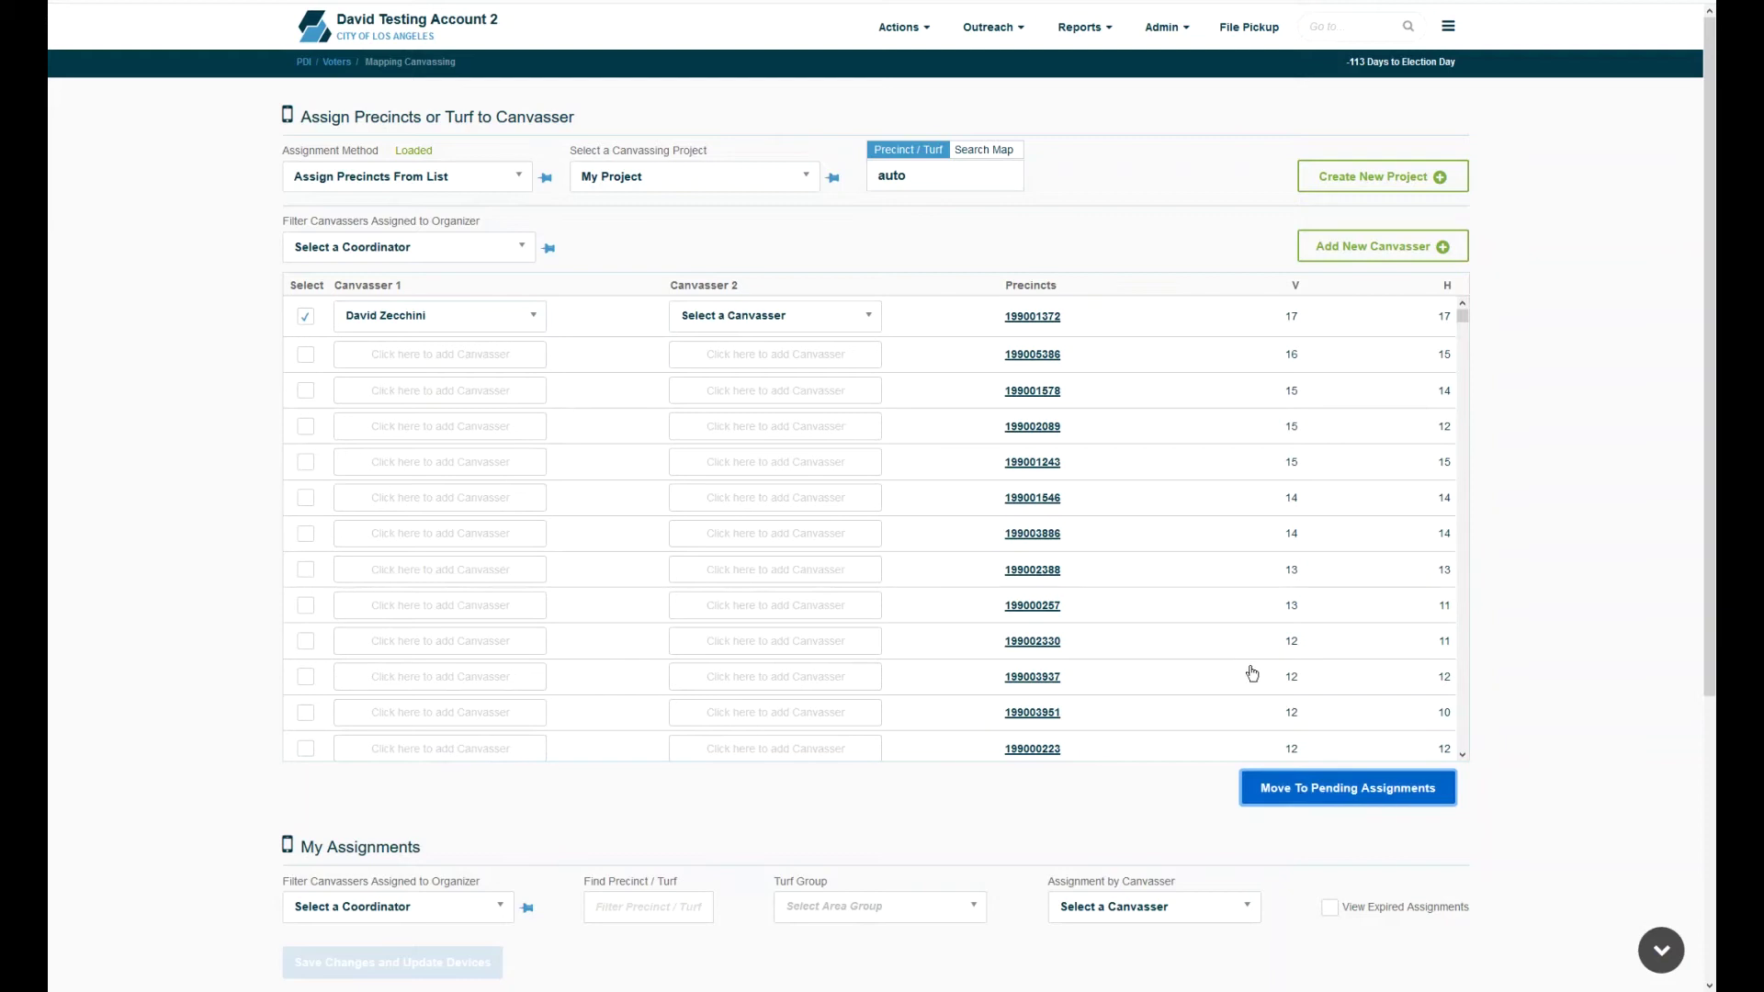
Assign precinct 199005386 to the same canvasser and save both pending precinct assignments to the devices
click(1041, 357)
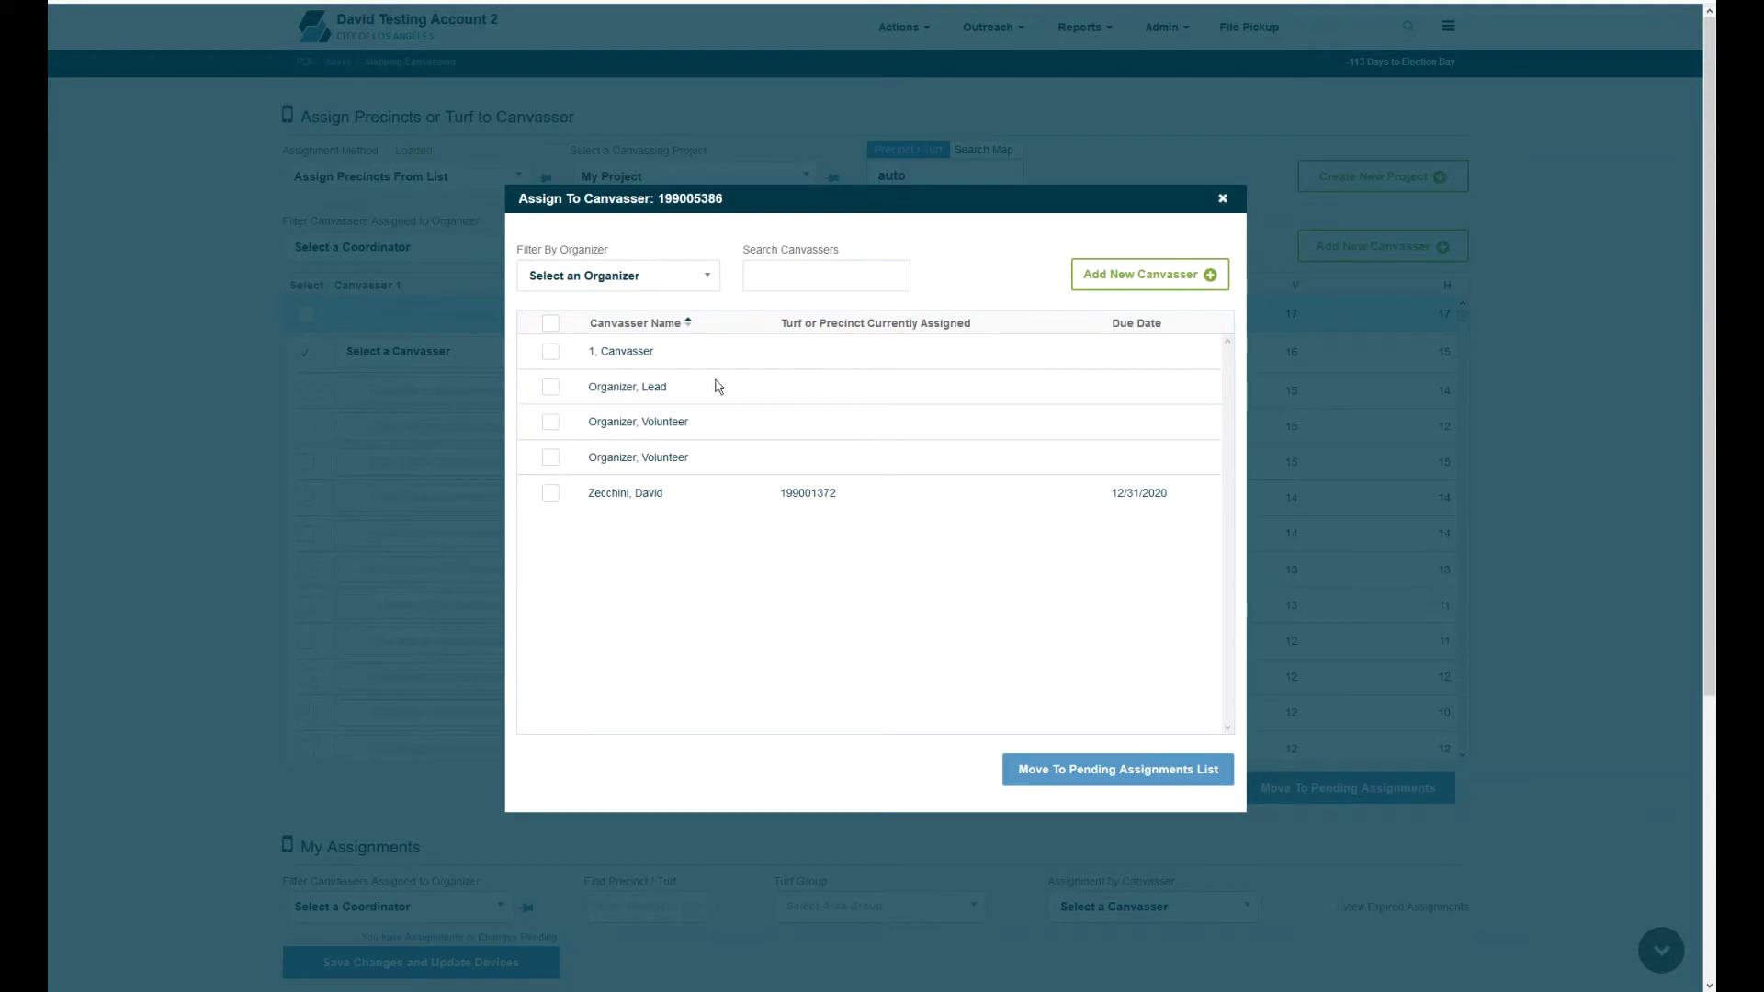
click(550, 494)
click(1113, 769)
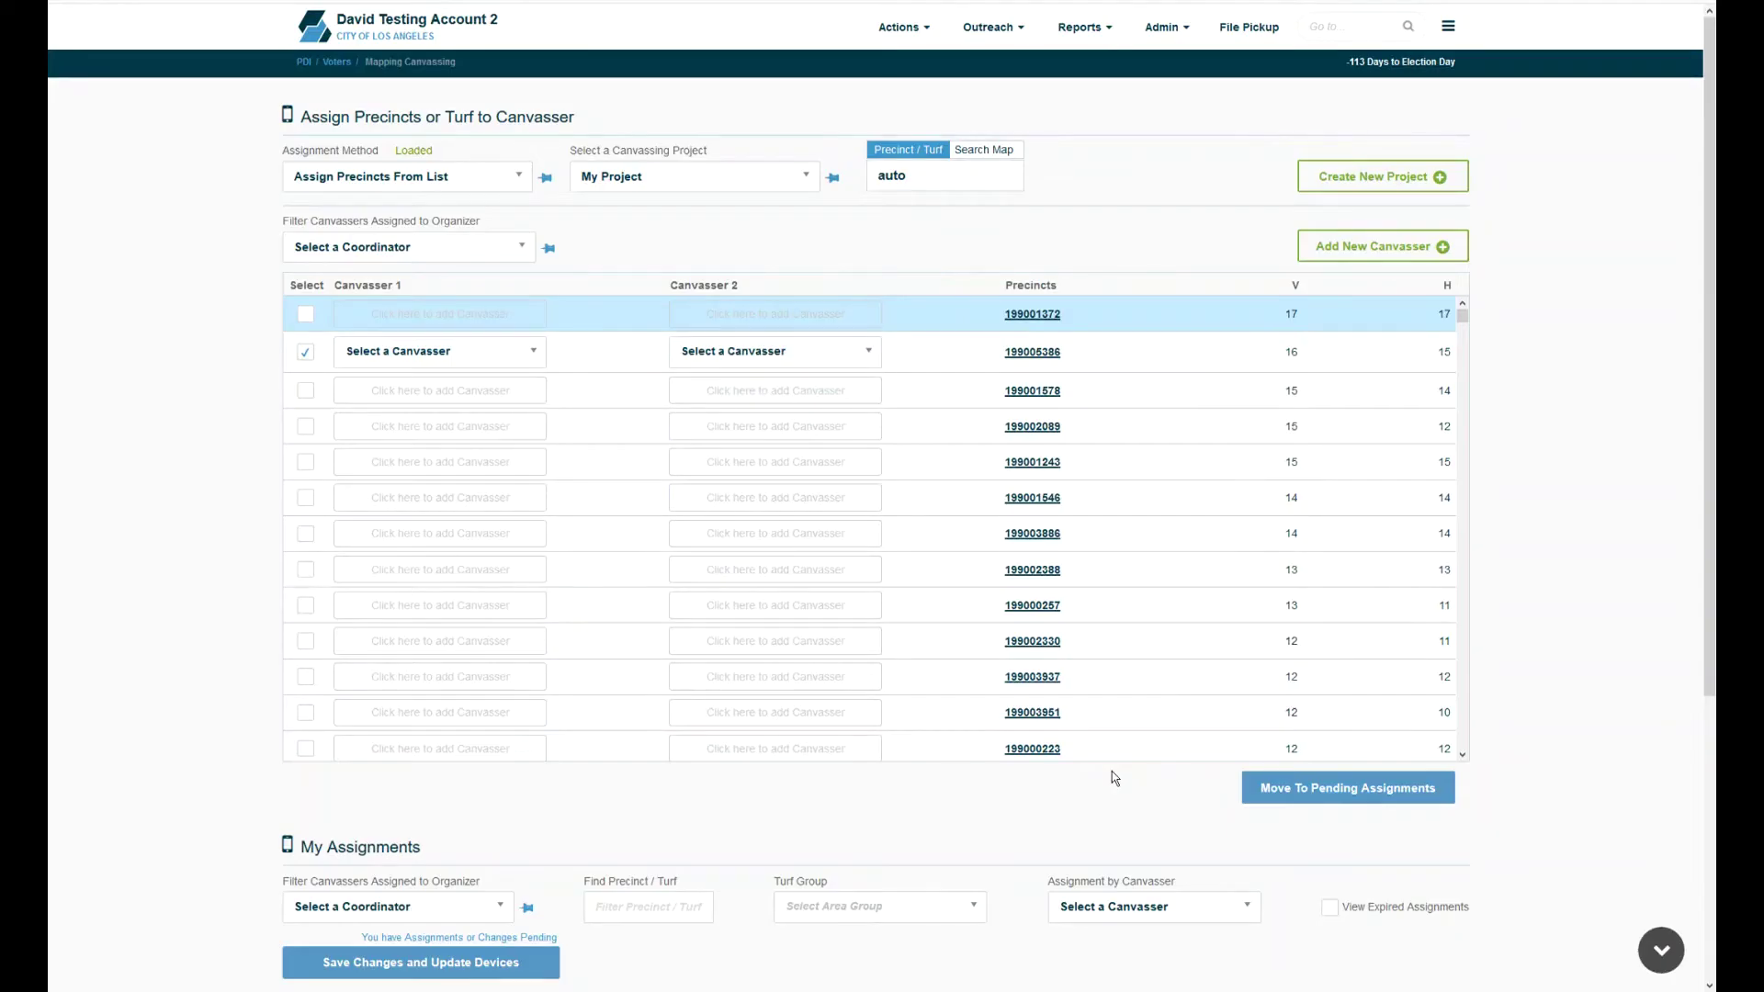
scroll(947, 717, down, 4)
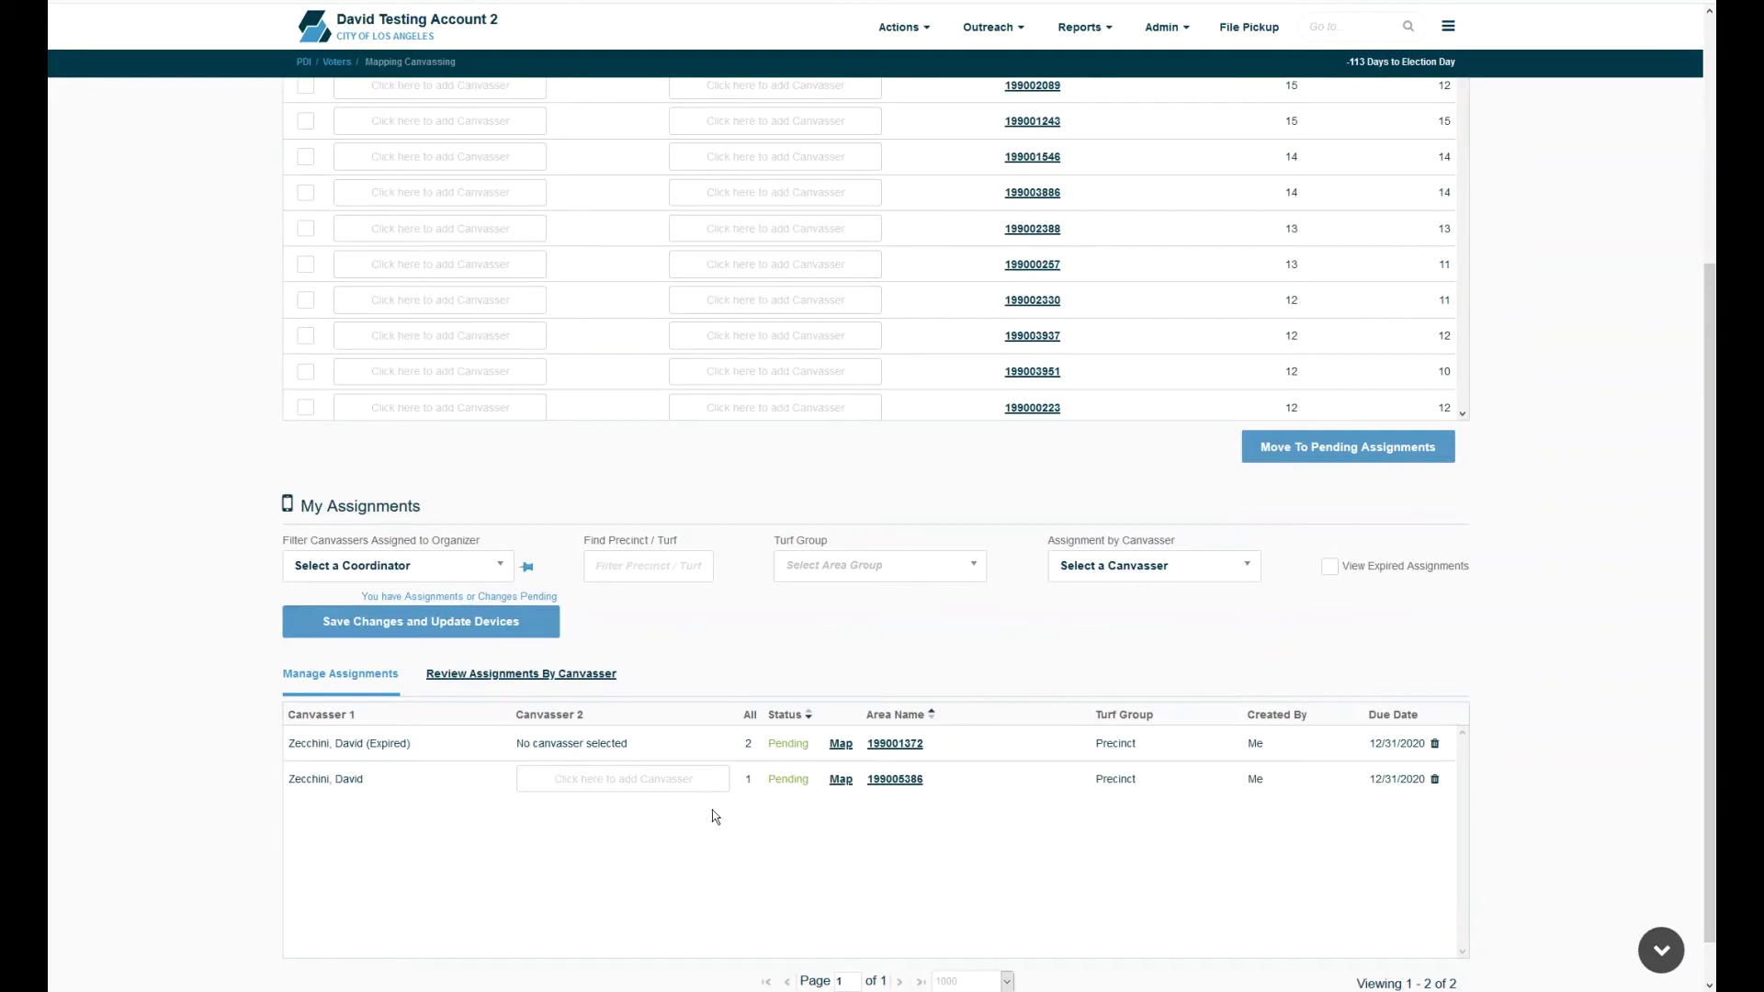
click(431, 628)
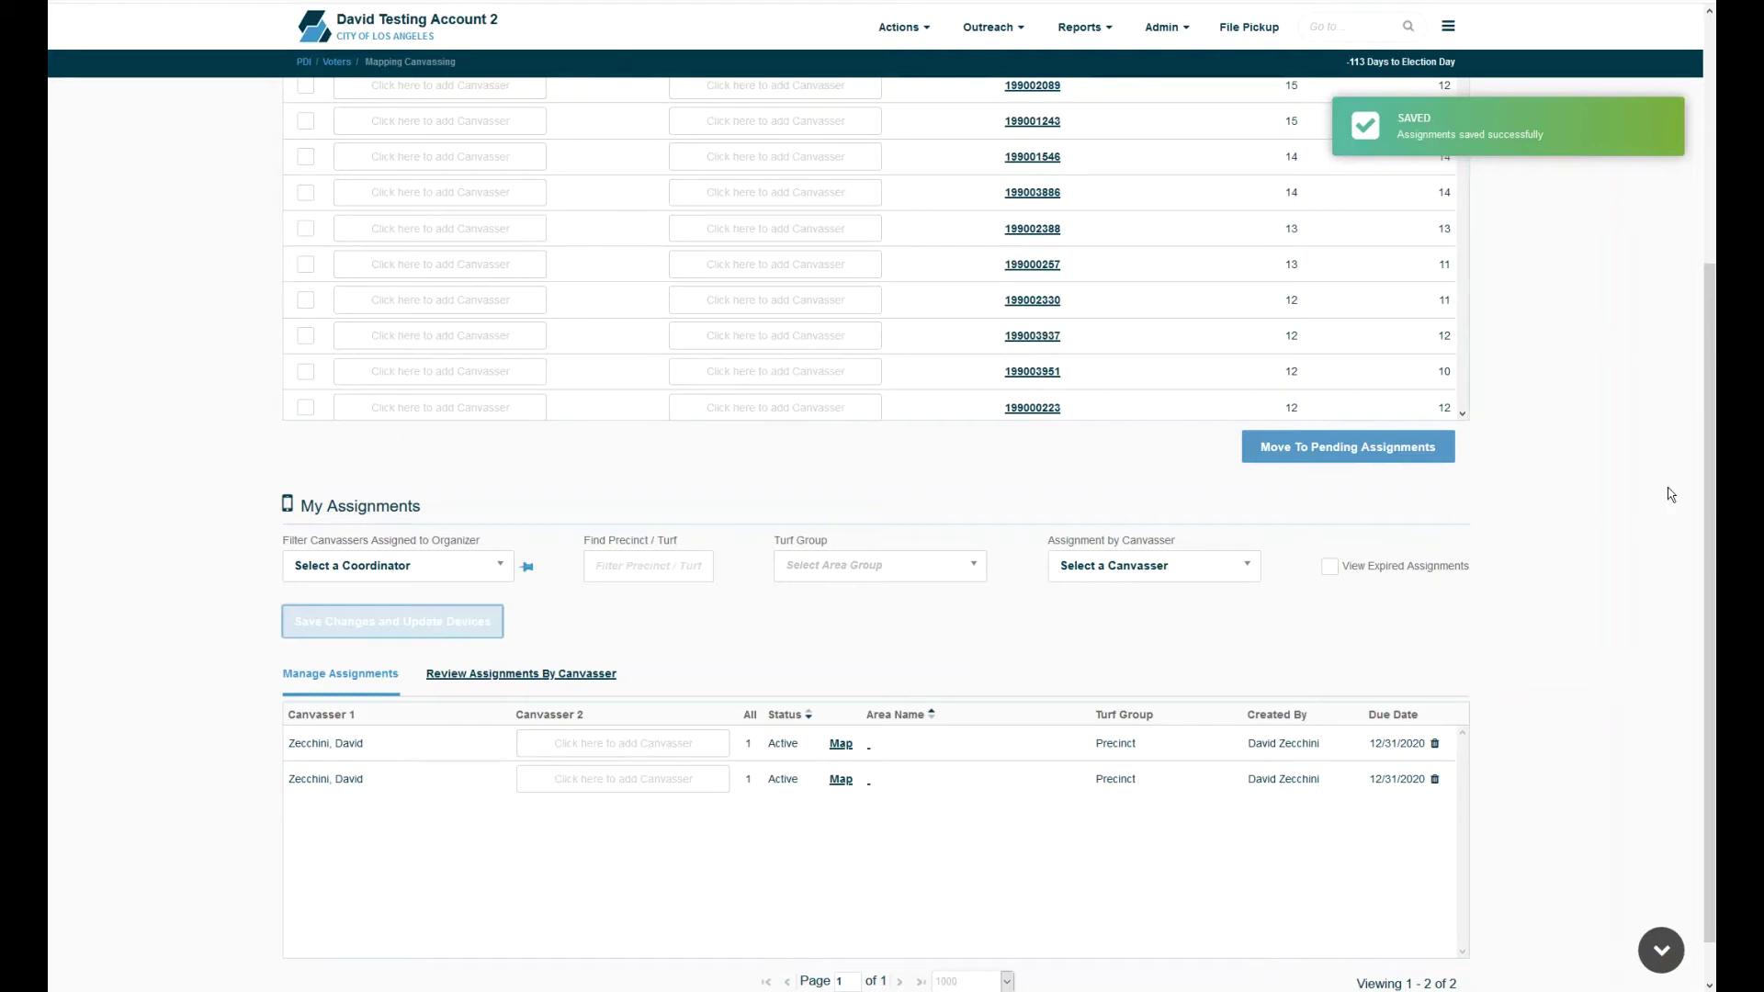
Change the assignment method to Assign Precincts From Map
scroll(873, 533, up, 1)
scroll(735, 344, up, 3)
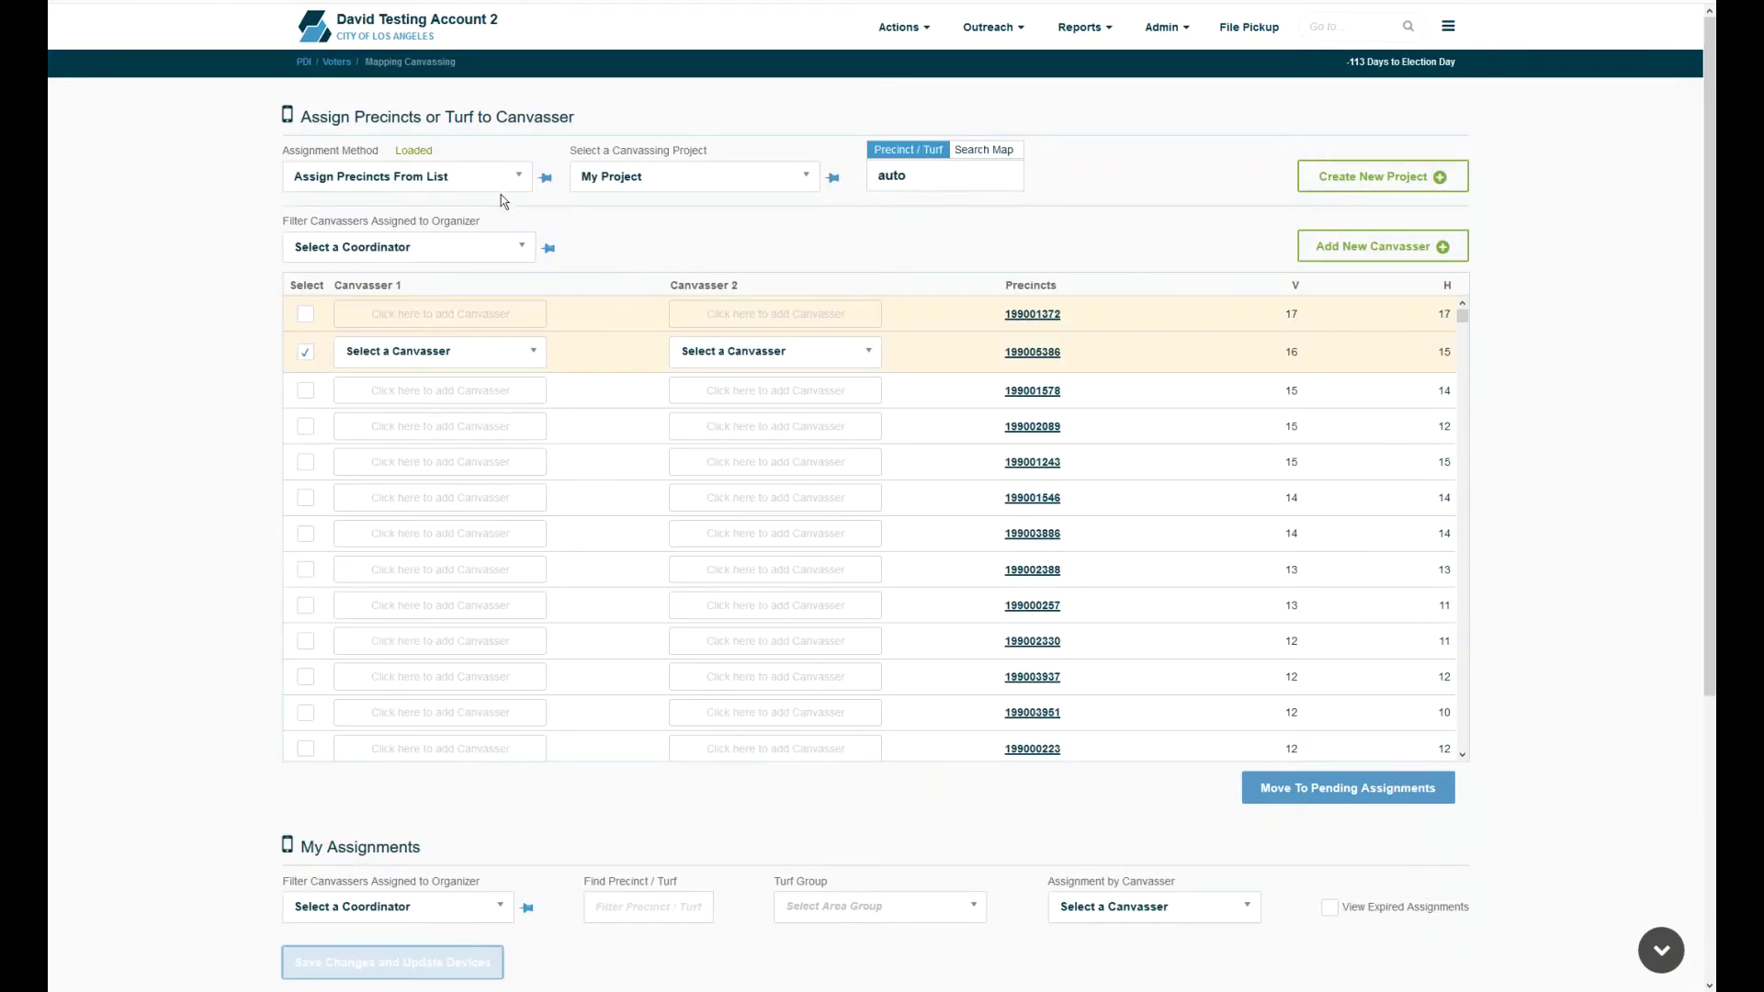
click(472, 179)
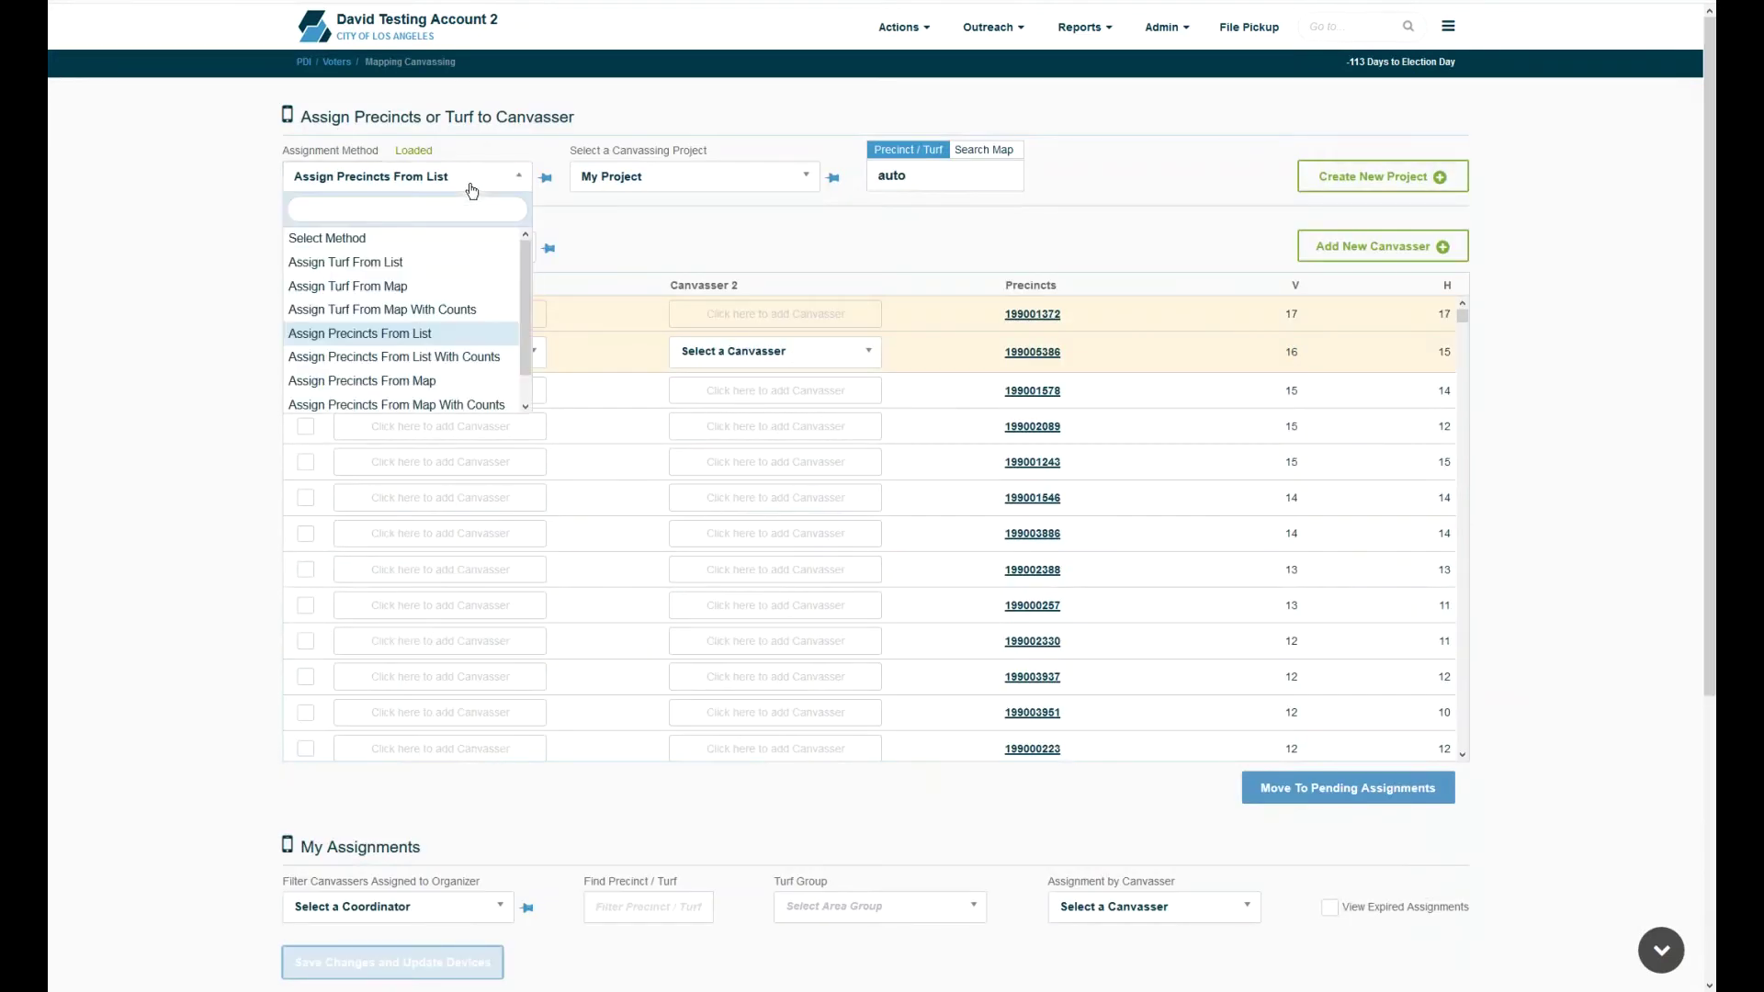
click(468, 381)
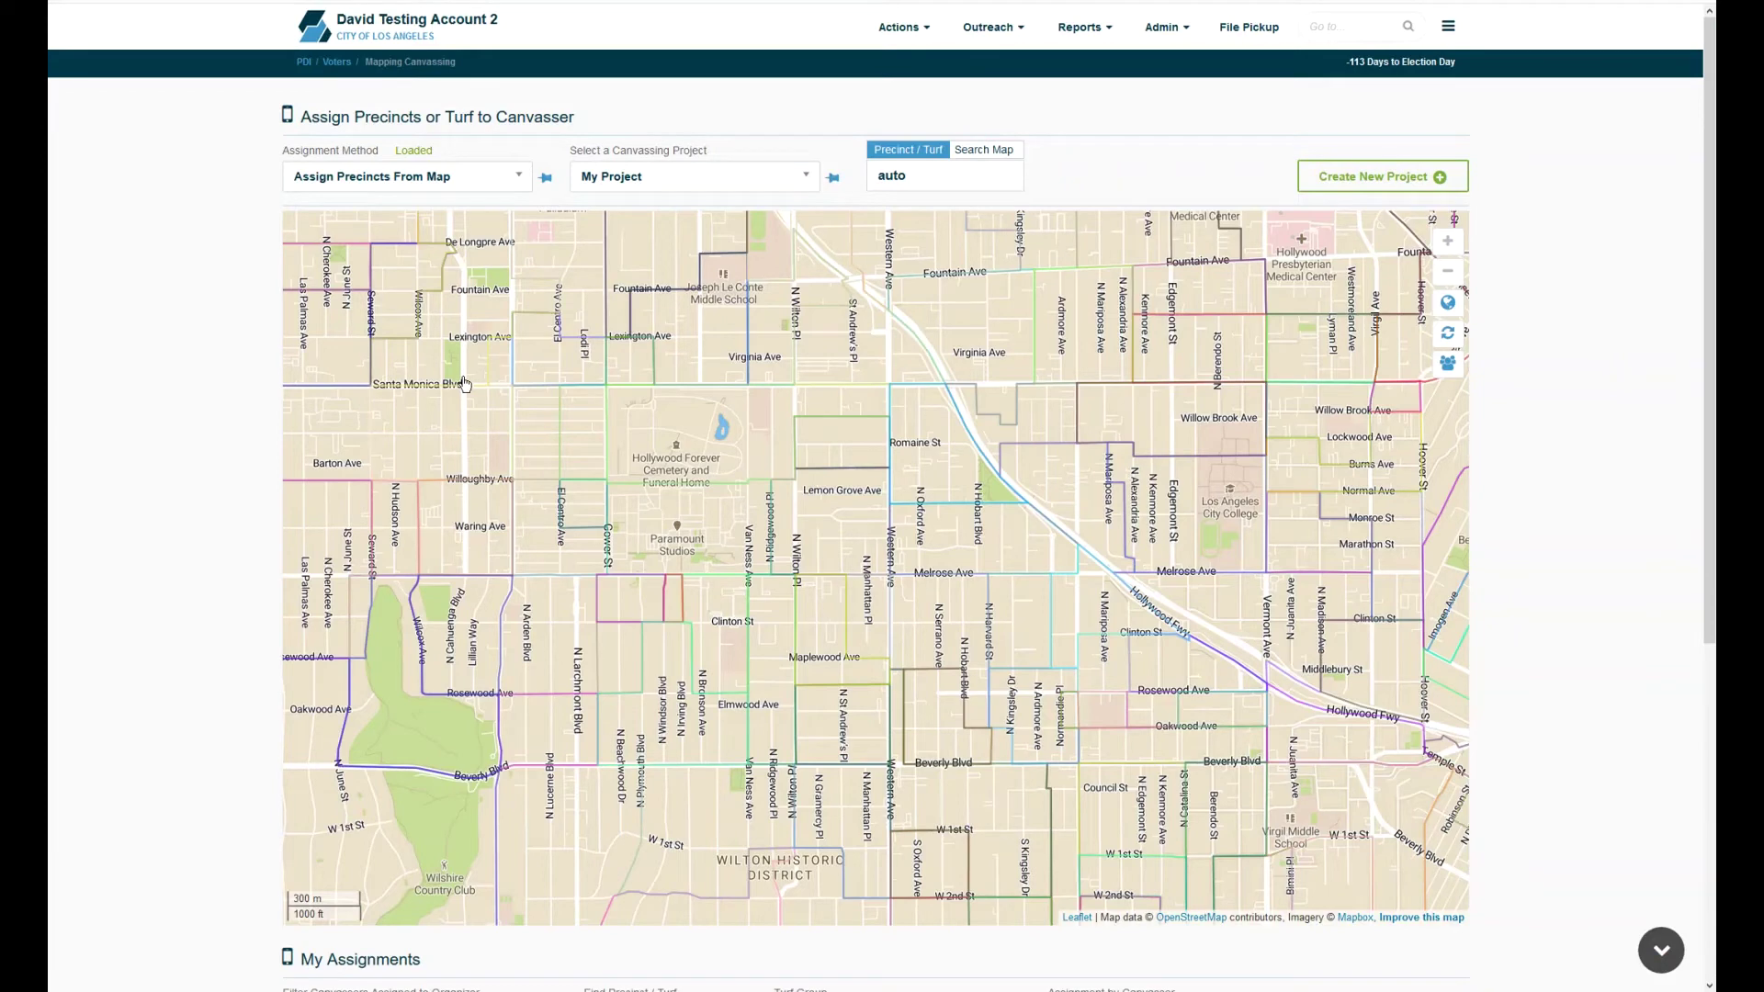
Load the precinct boundaries for the downtown Los Angeles area around Civic Center and Chinatown
click(1448, 272)
click(1447, 273)
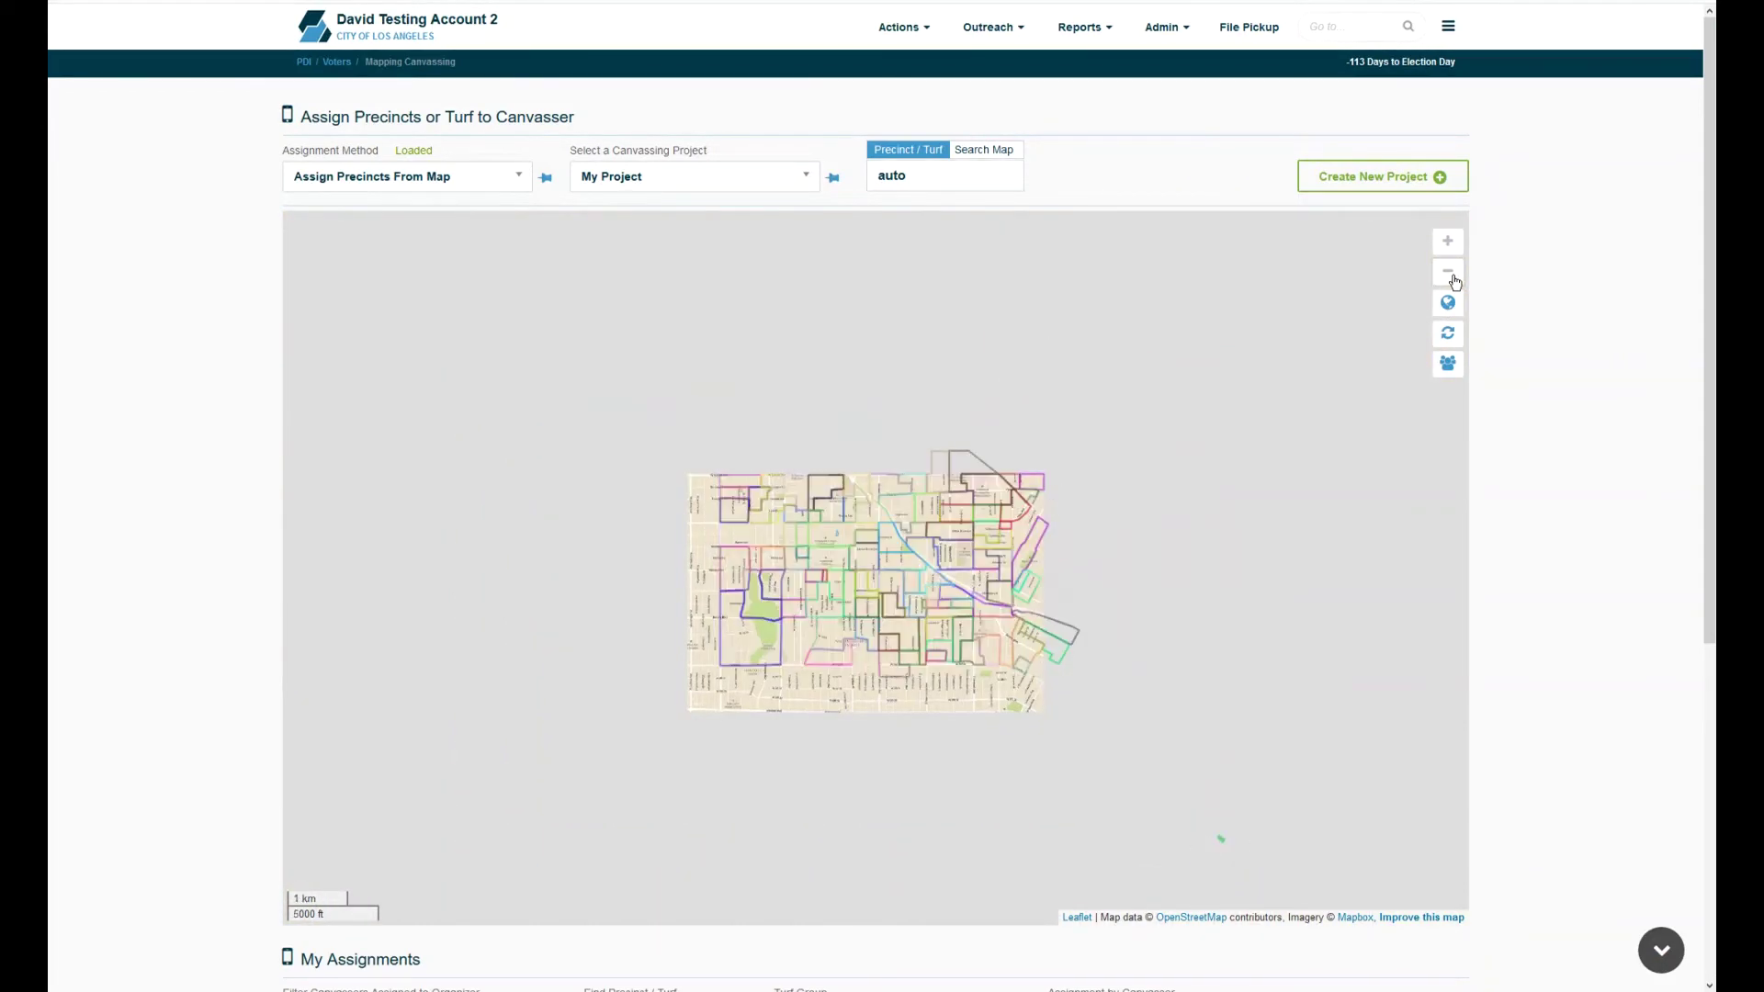
drag(1212, 458, 1137, 457)
drag(1210, 770, 1069, 617)
scroll(1069, 618, up, 2)
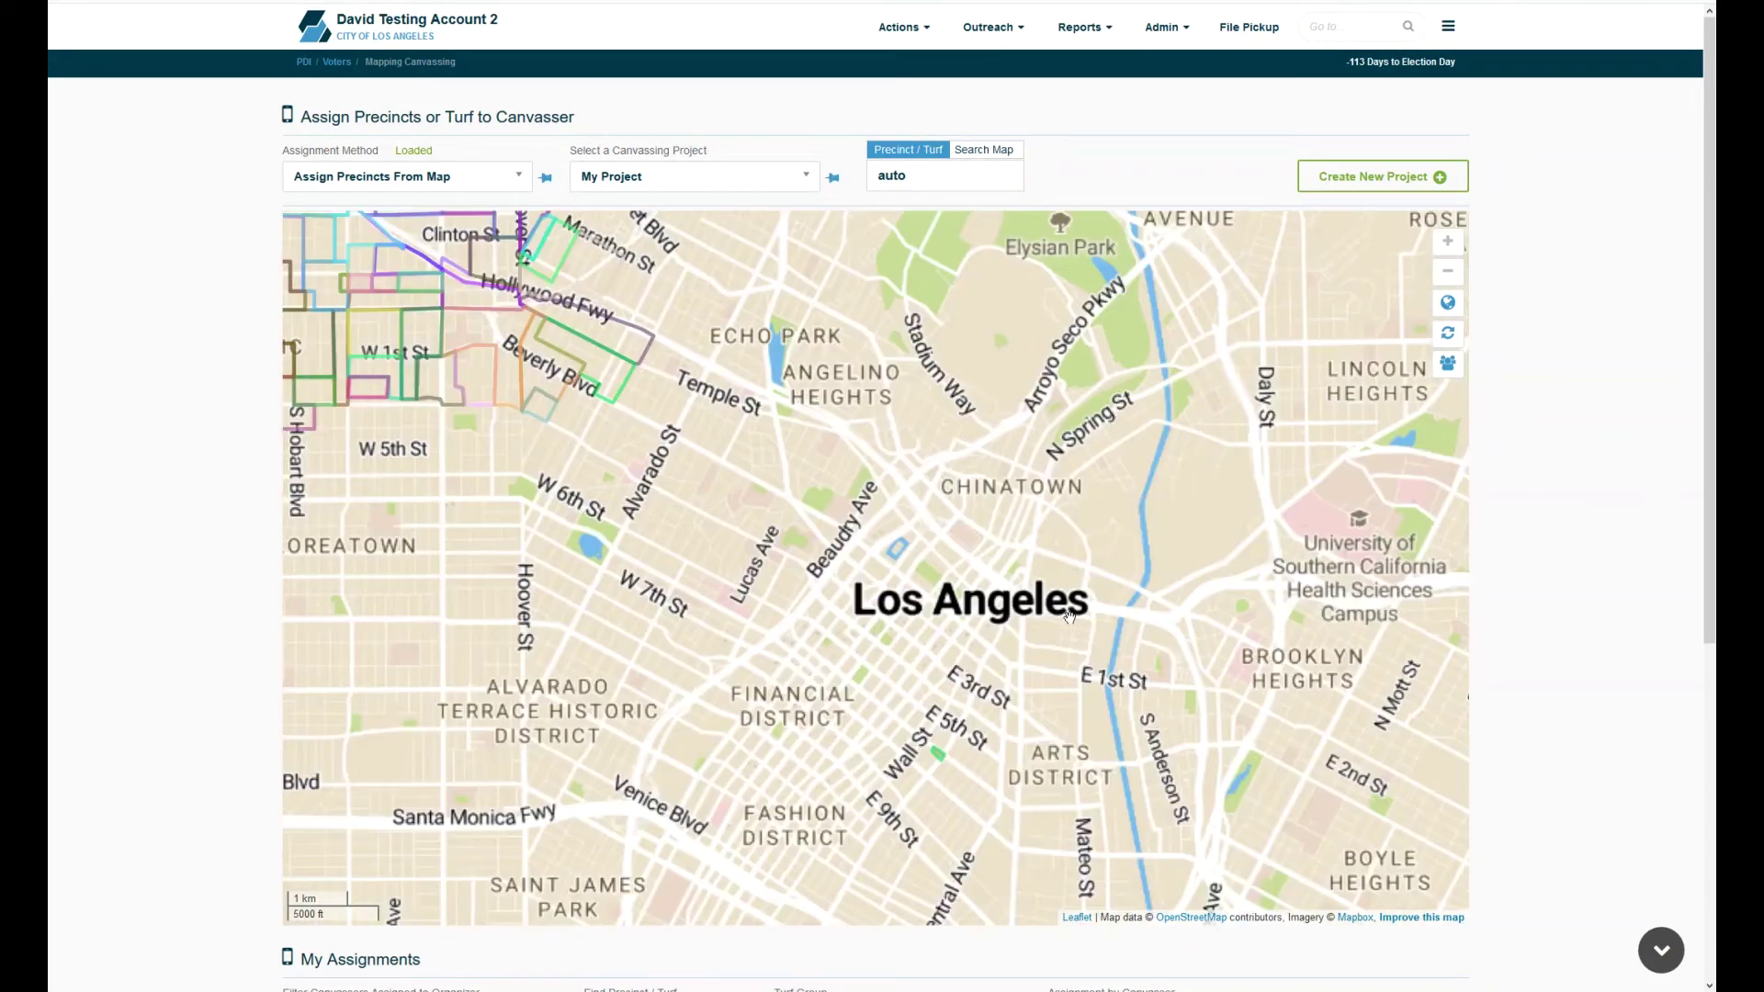
click(1447, 333)
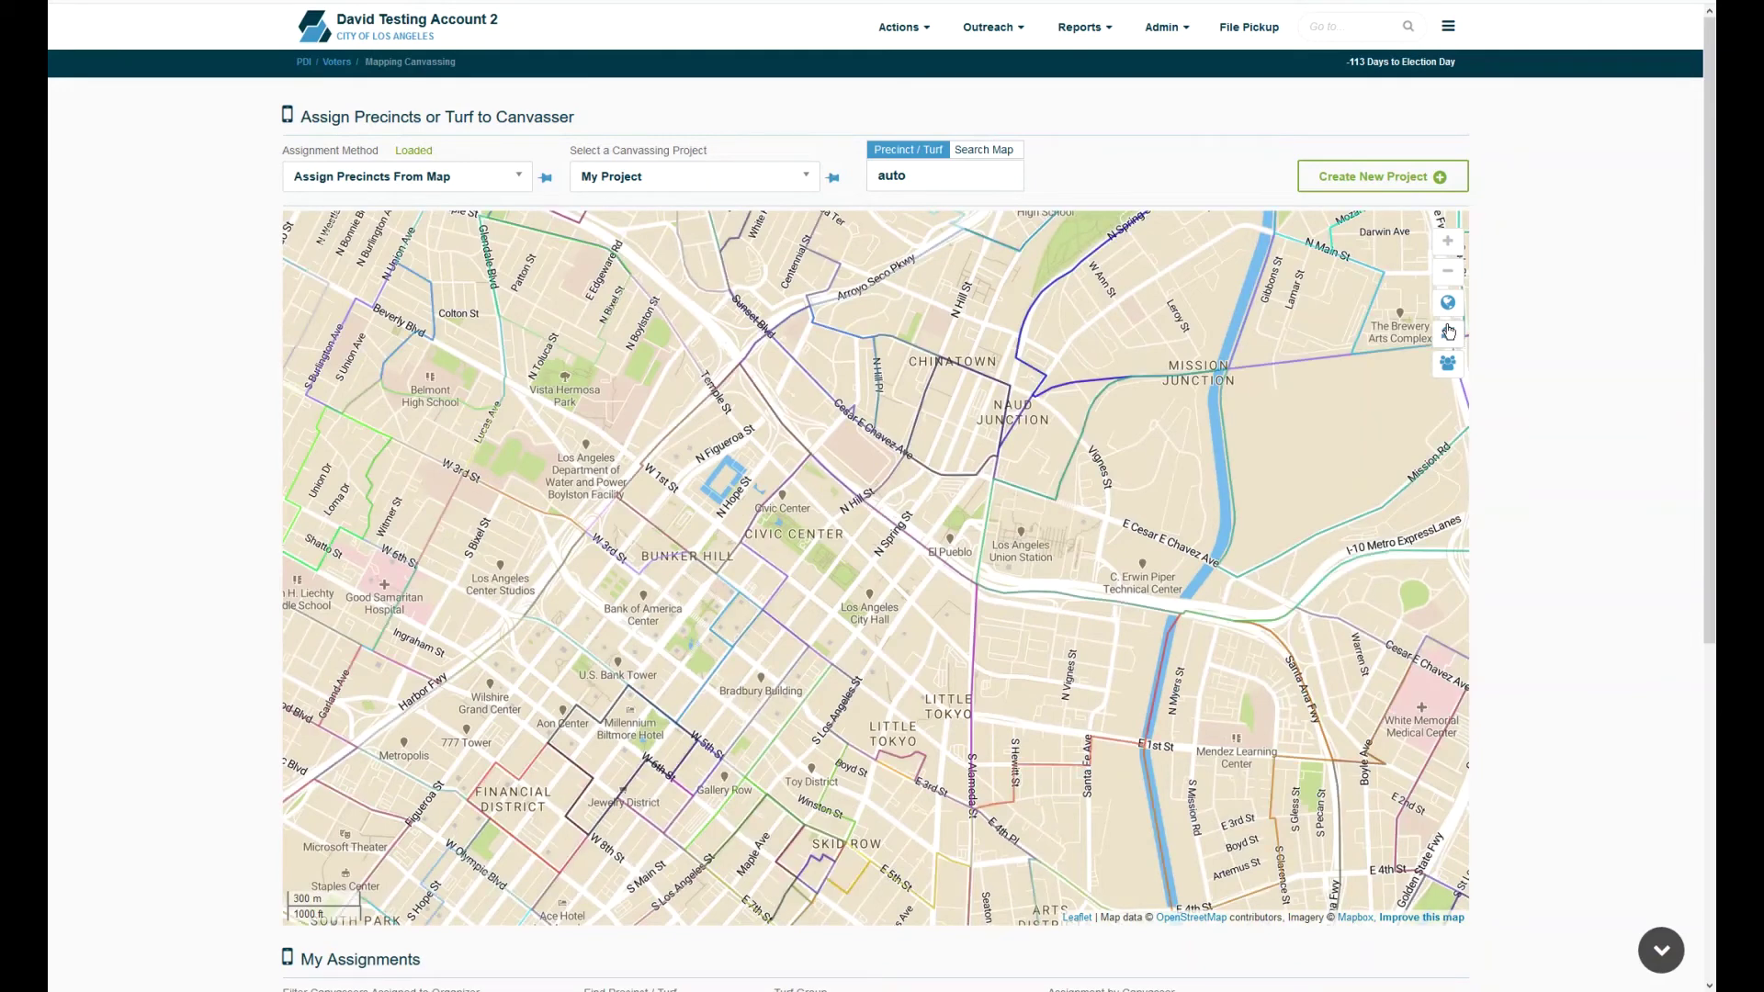
Select precincts 199001105, 199002547, 199001864 and 199007016 on the downtown map and open their joint canvasser assignment
click(950, 540)
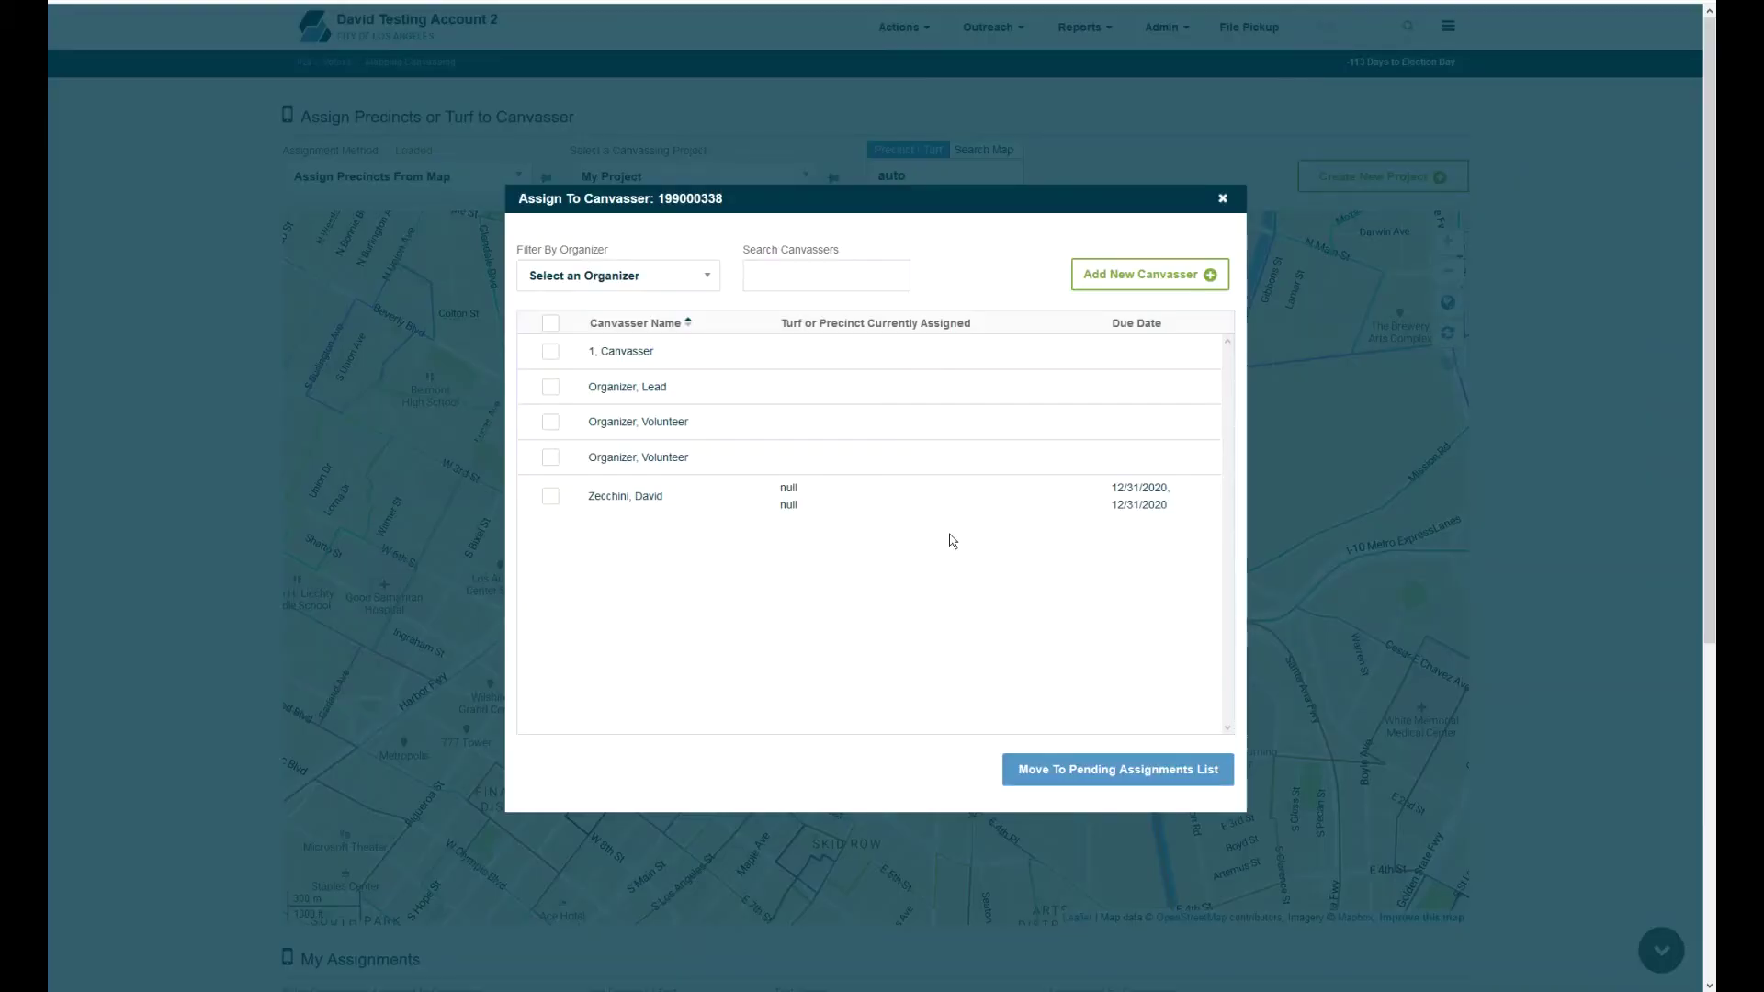
click(1223, 199)
click(839, 648)
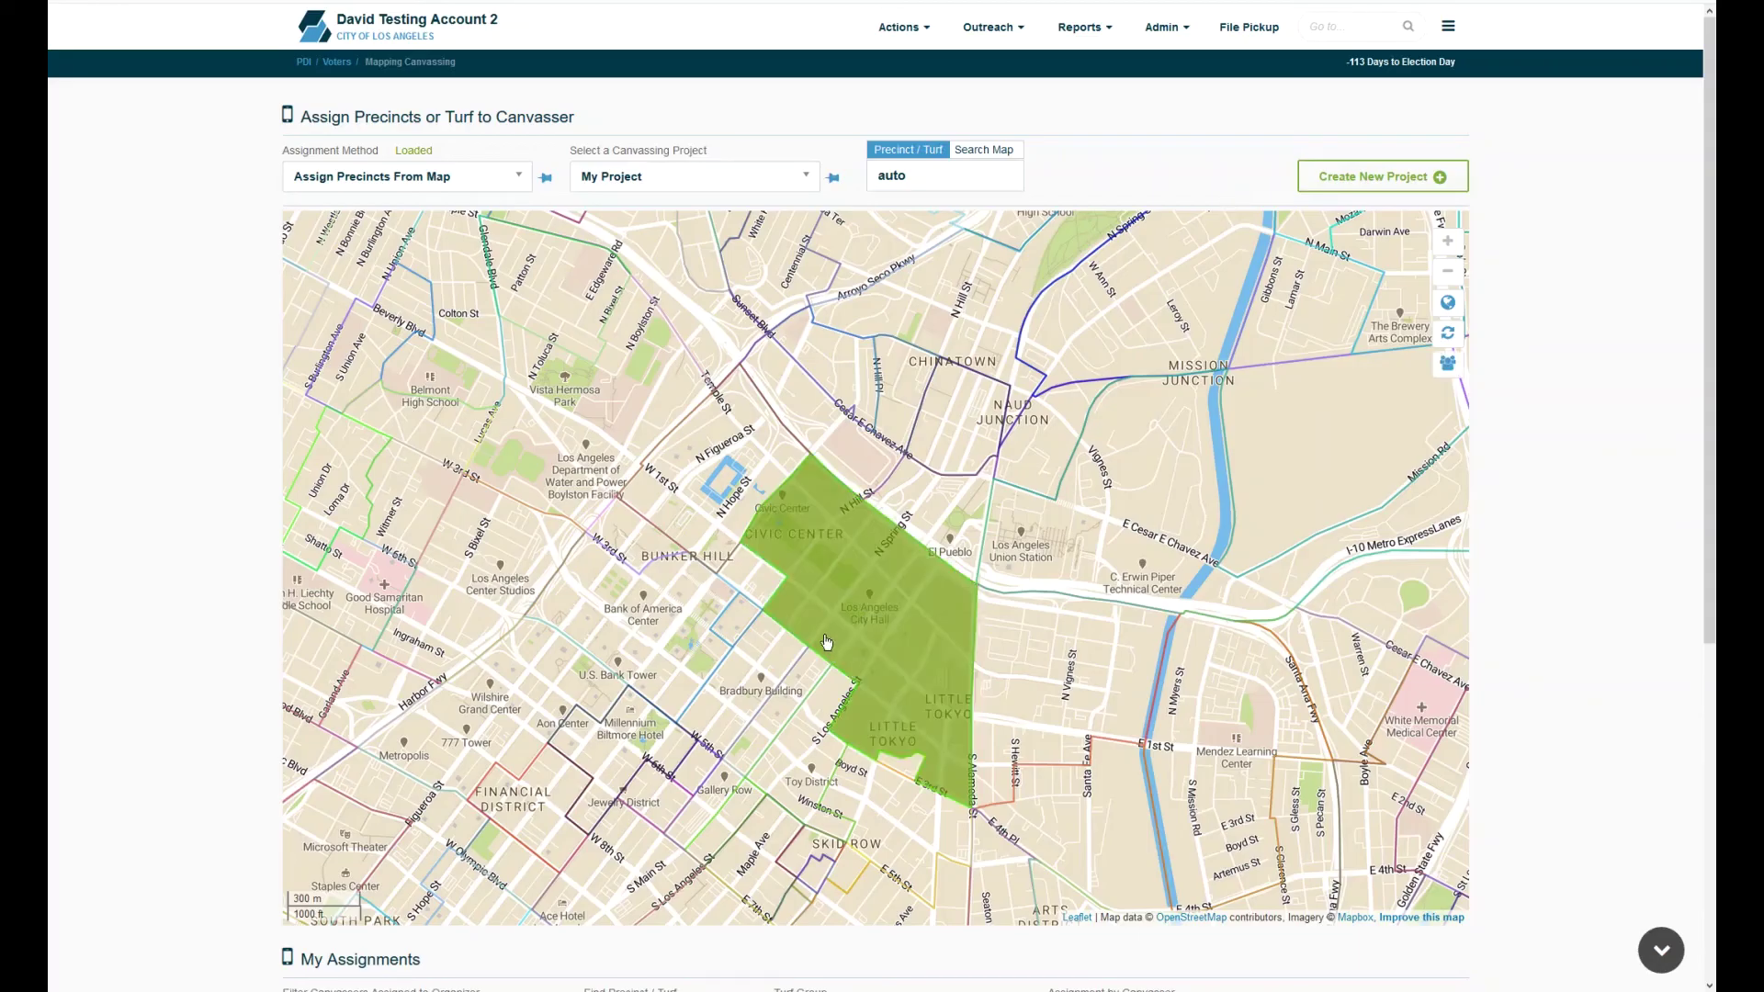
click(745, 623)
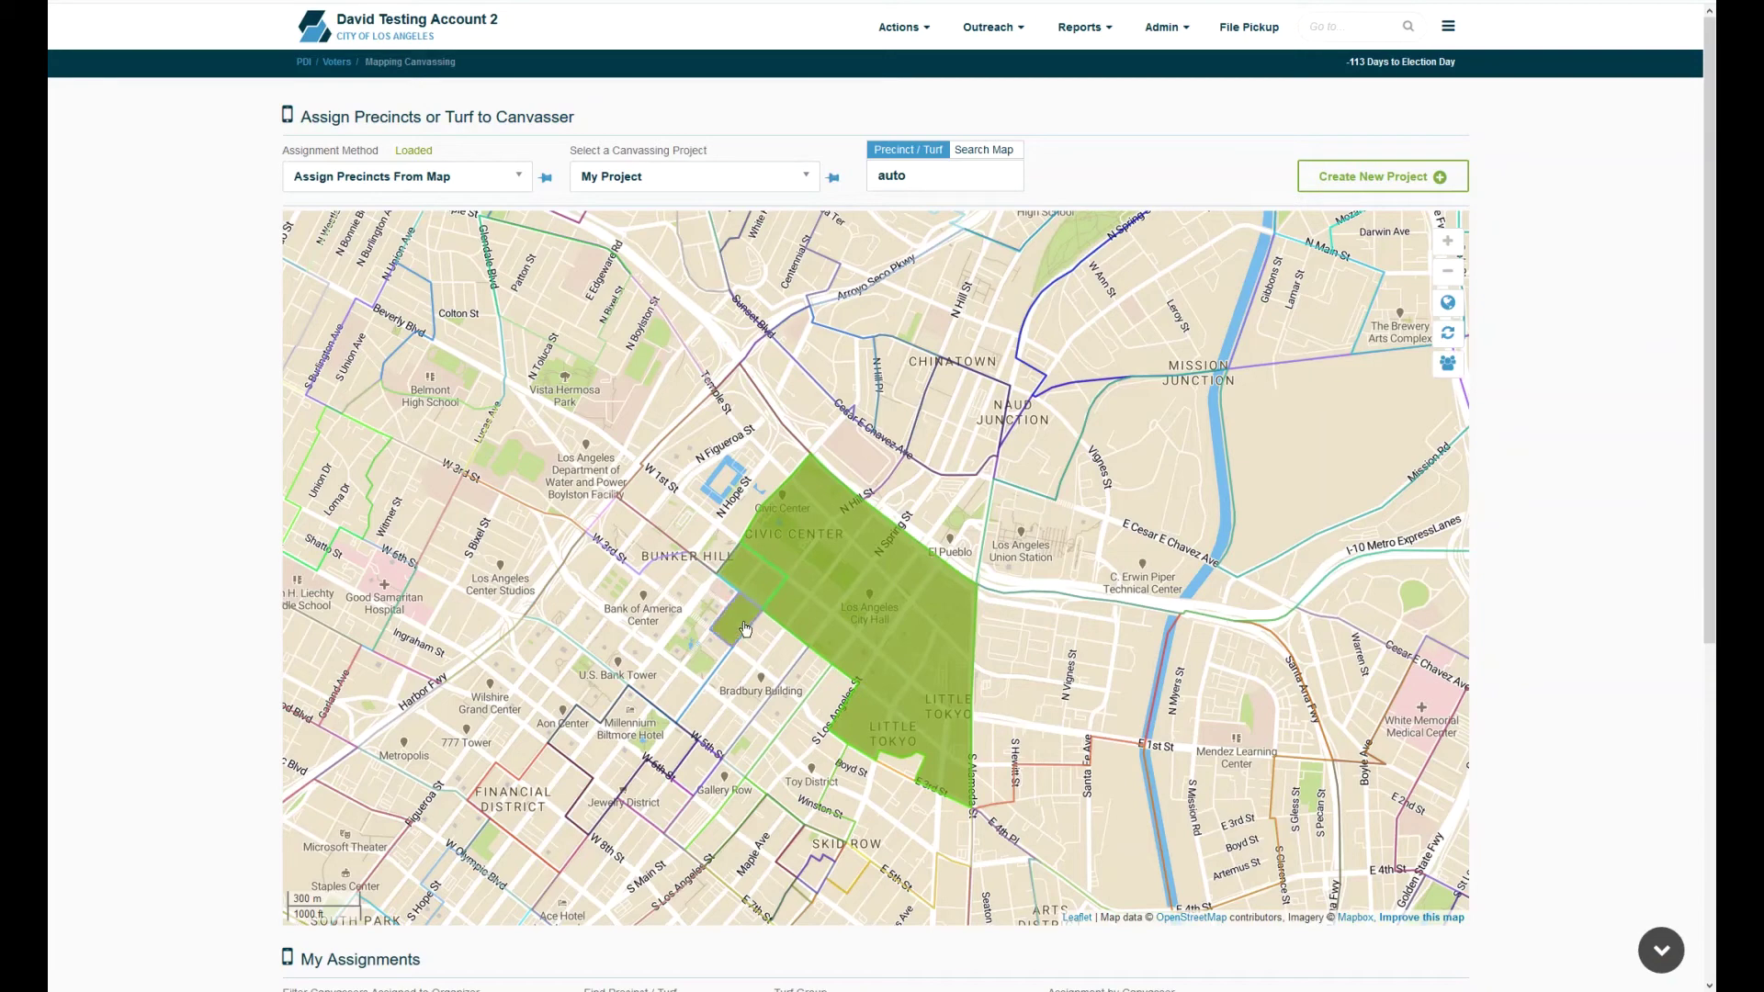
click(687, 788)
click(1449, 364)
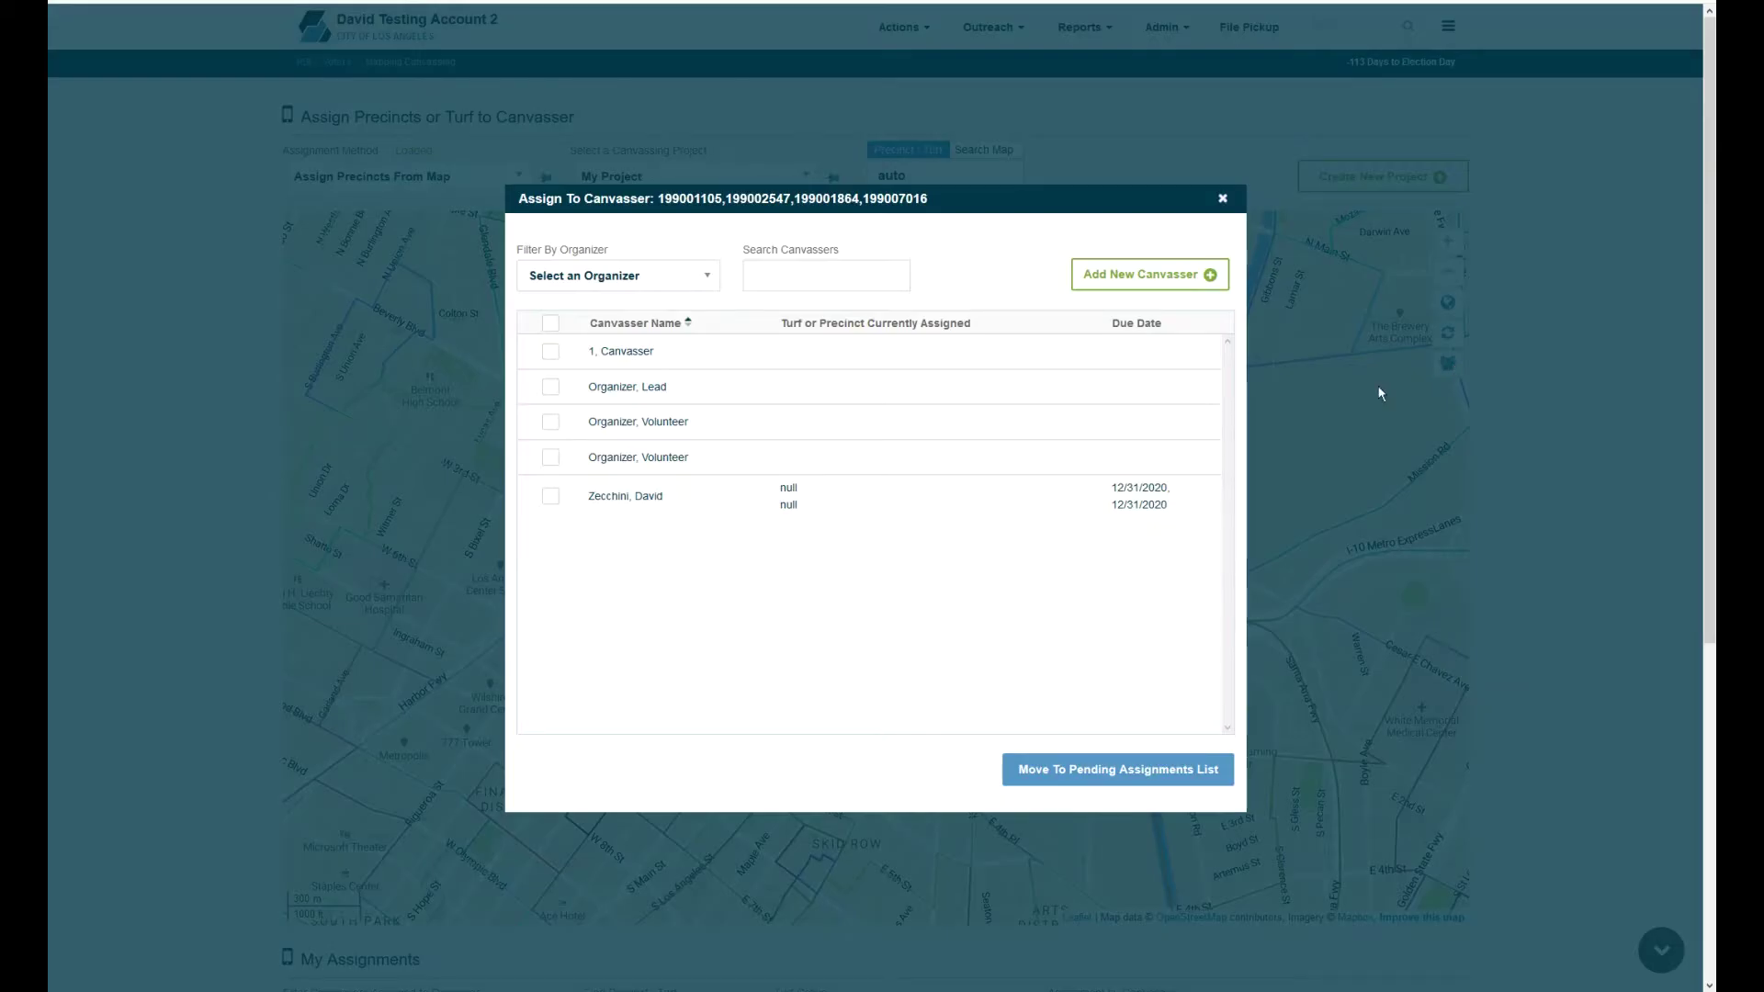
Assign the four selected precincts to Canvasser 1 and the named canvasser, then save the pending assignments and update devices
click(552, 497)
click(551, 354)
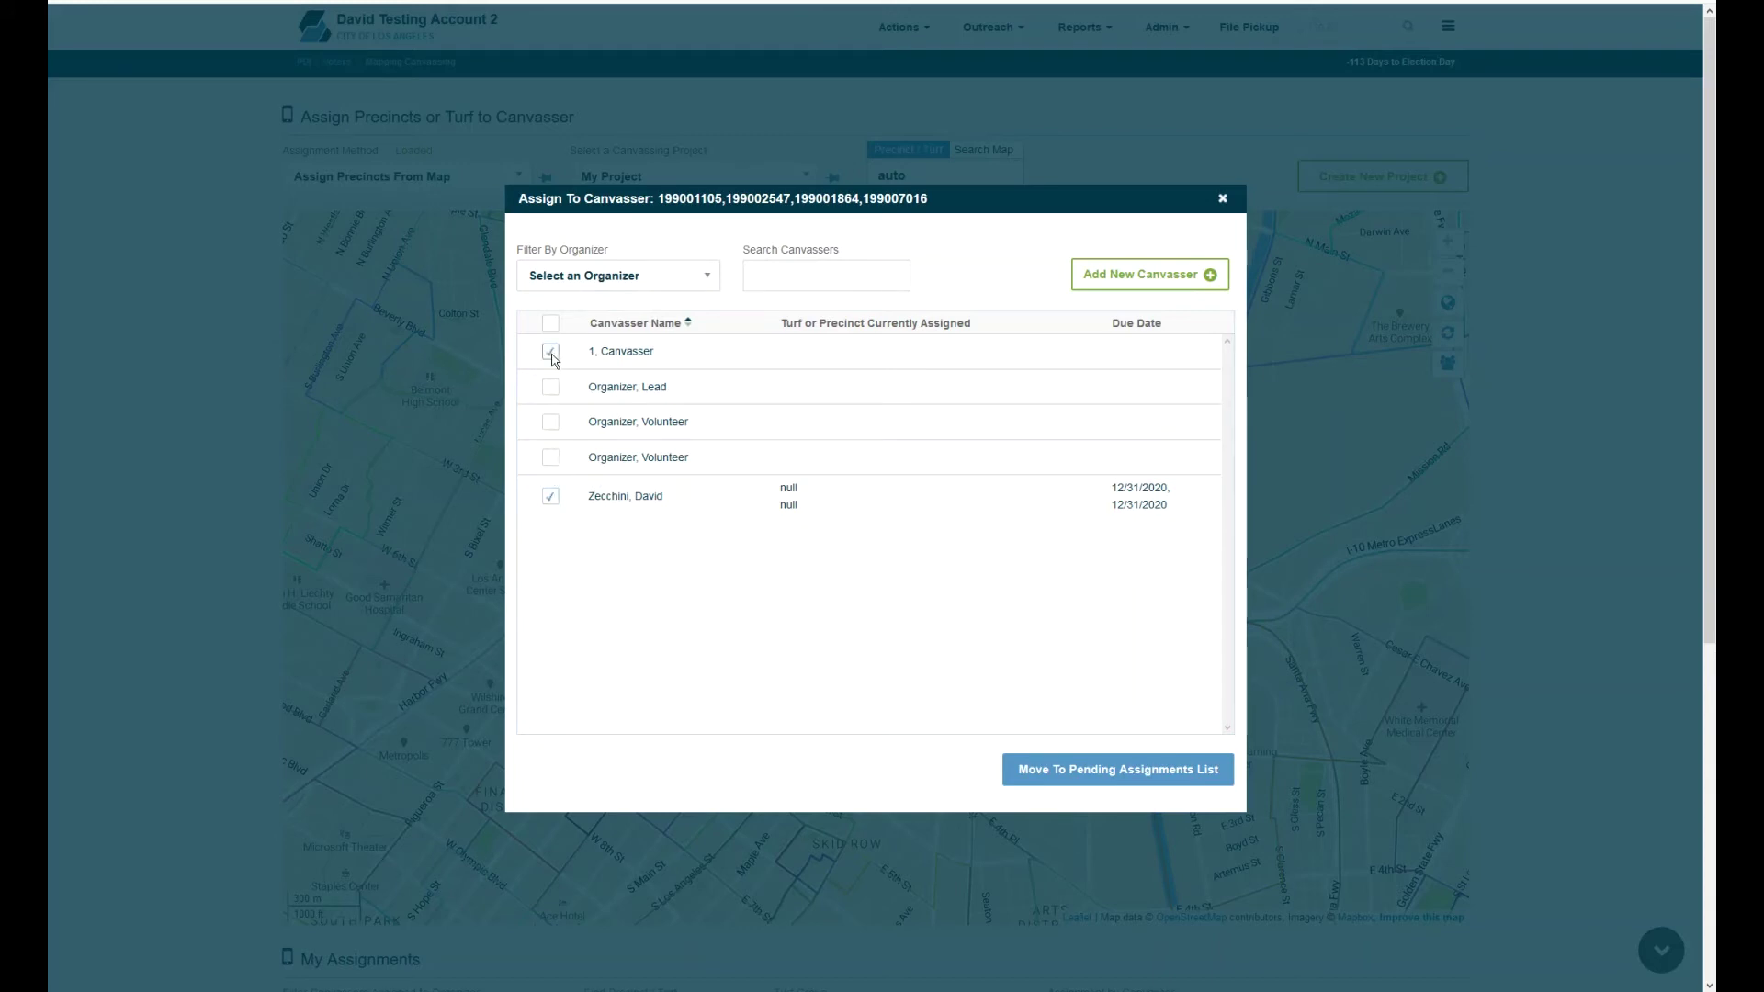
click(1060, 771)
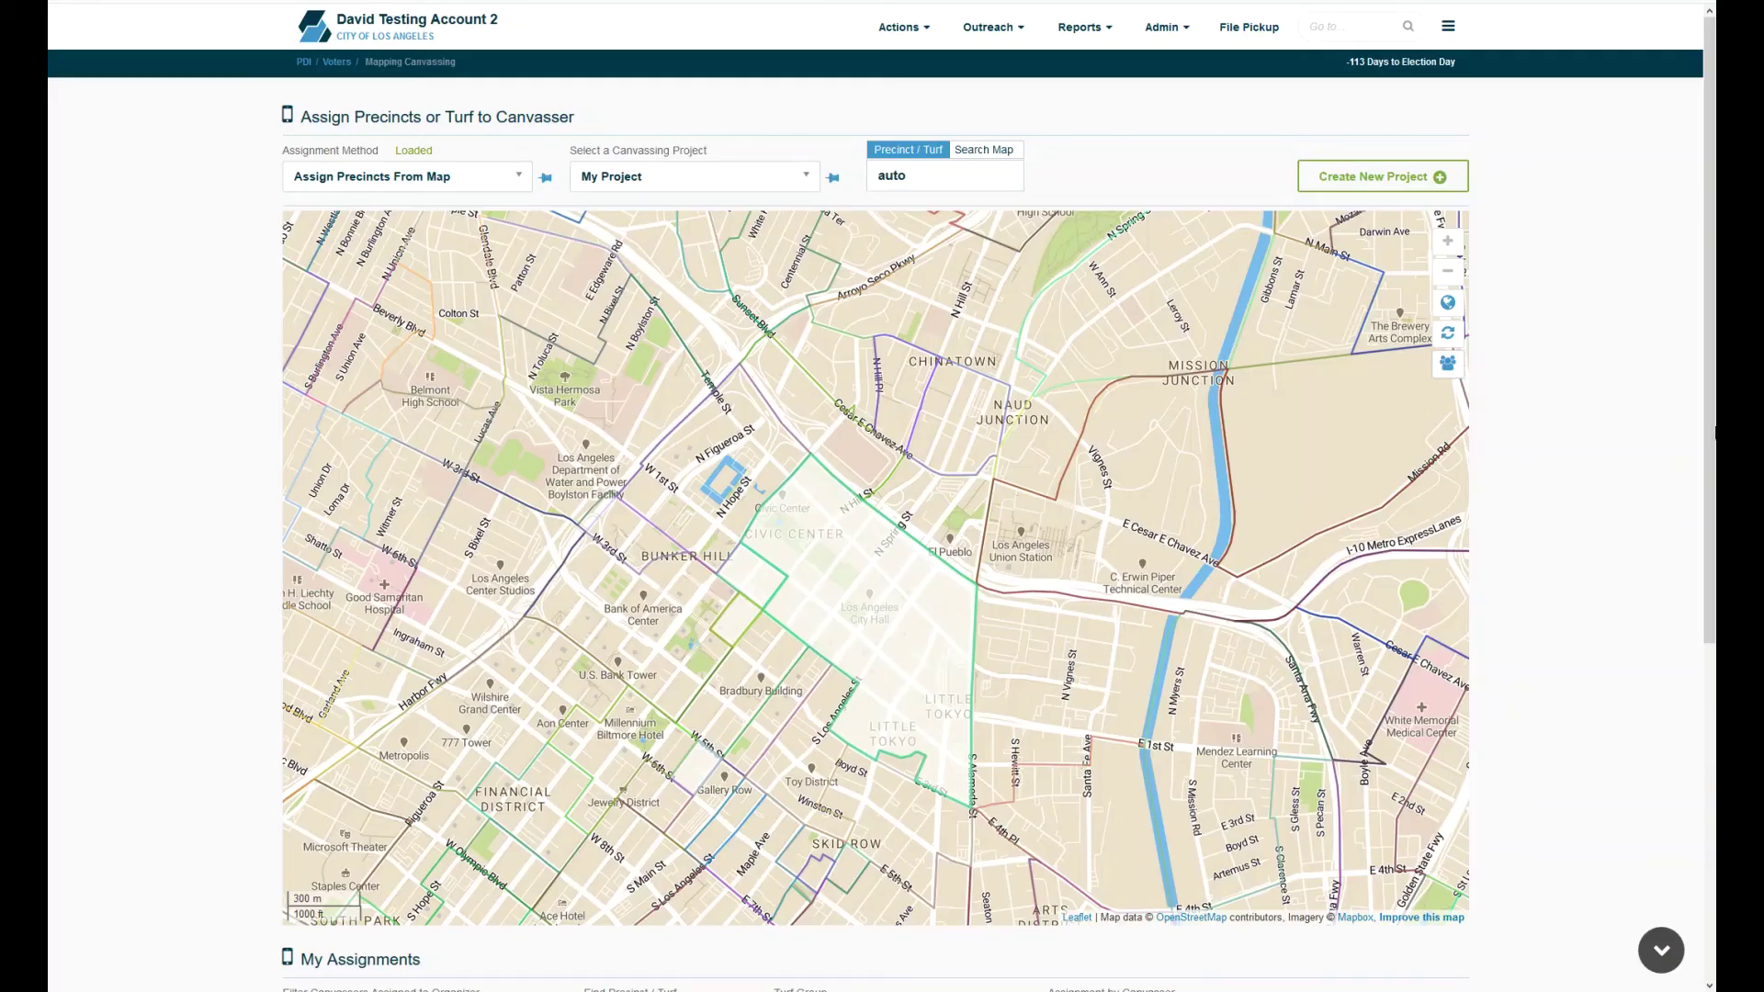
drag(1710, 432, 1709, 792)
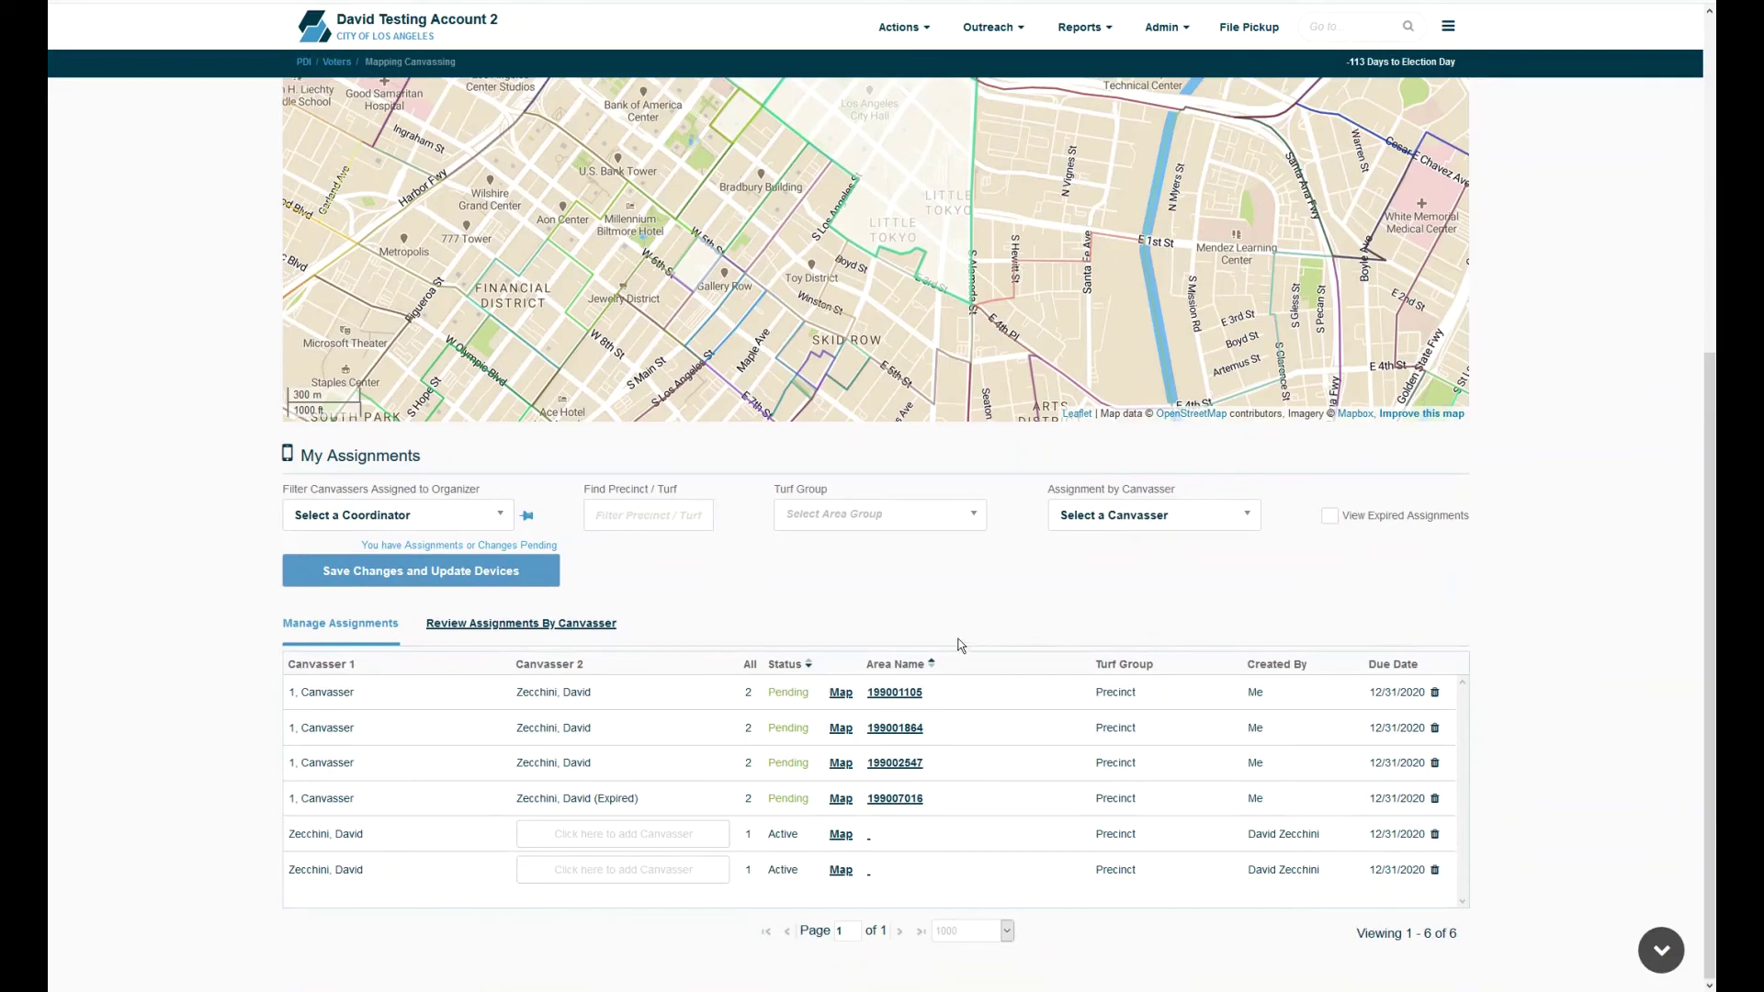
click(501, 571)
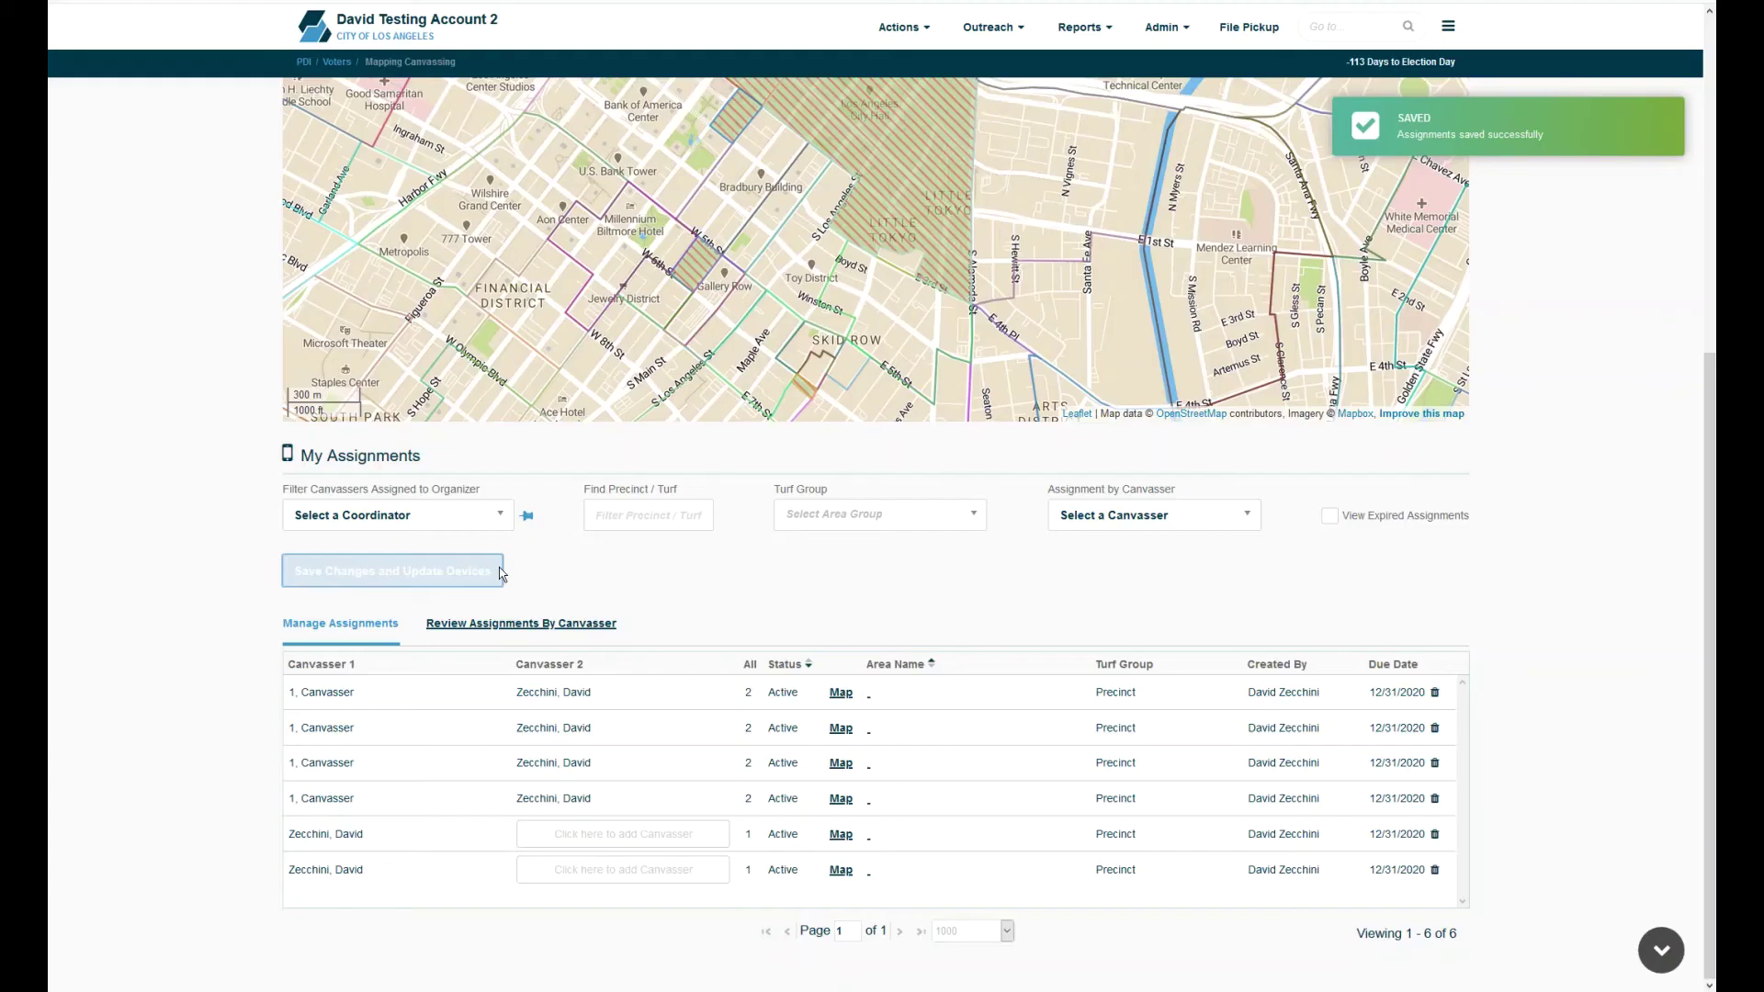
Find precinct 199002142 on the precinct map
drag(1709, 598, 1709, 253)
drag(945, 185, 856, 182)
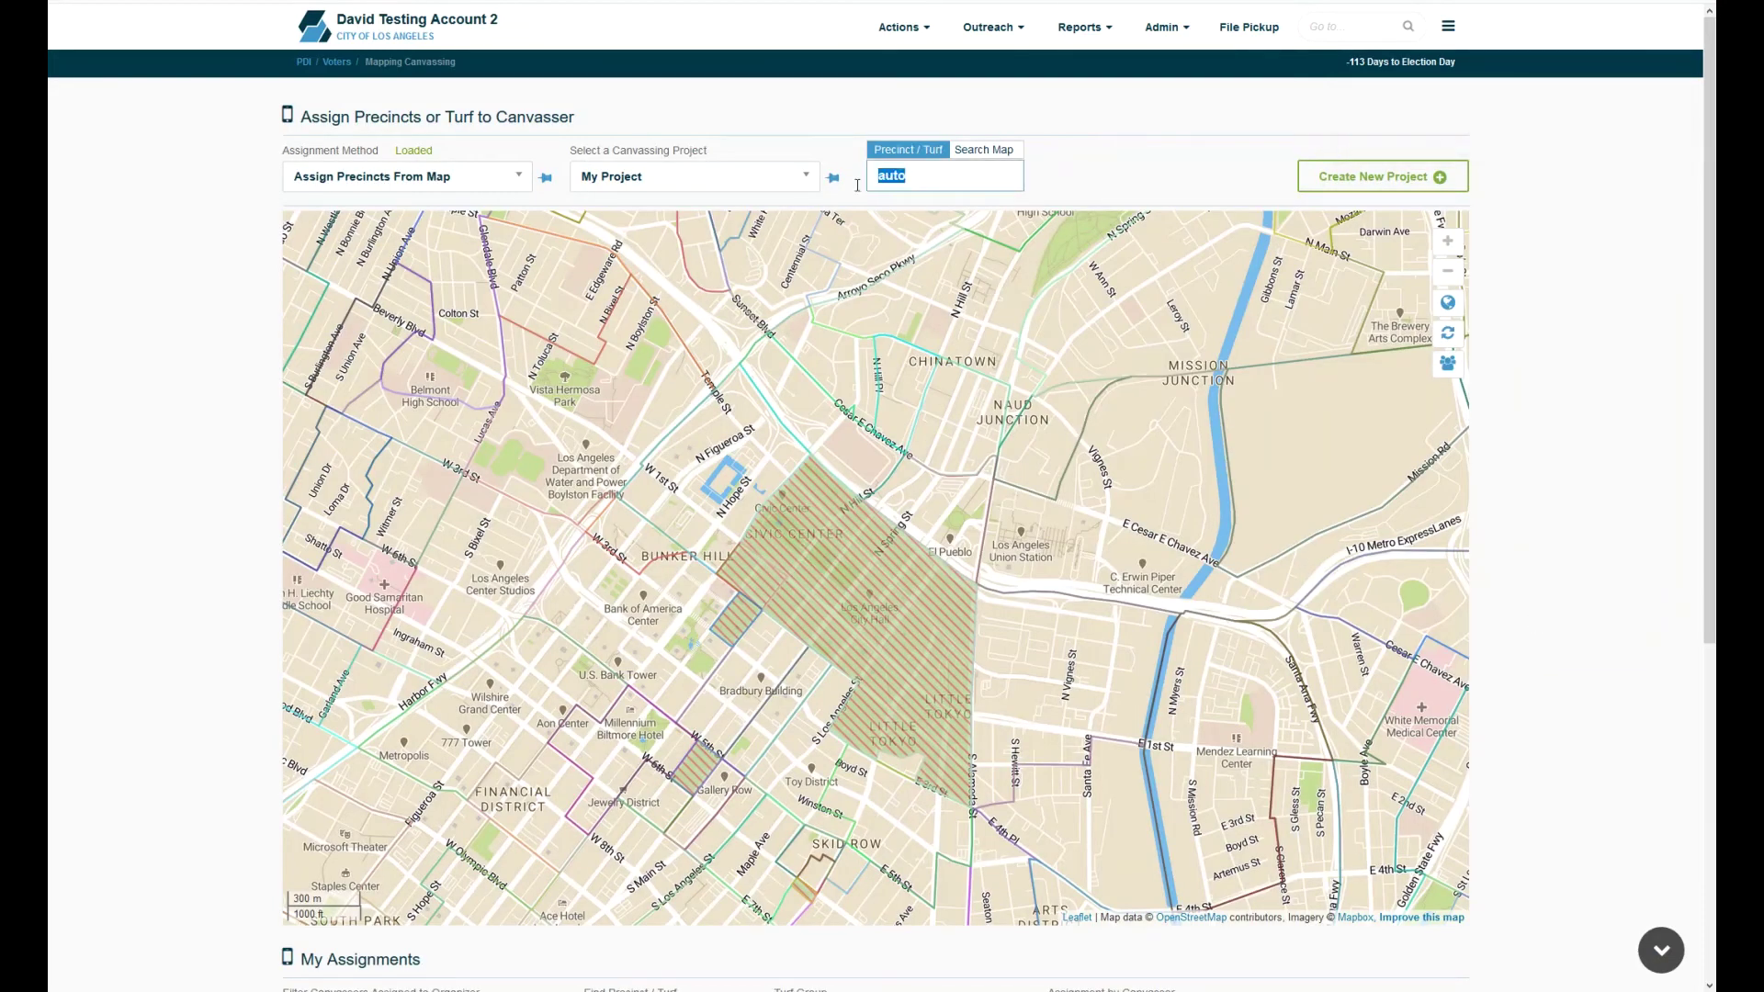
key(BackSpace)
text(19900)
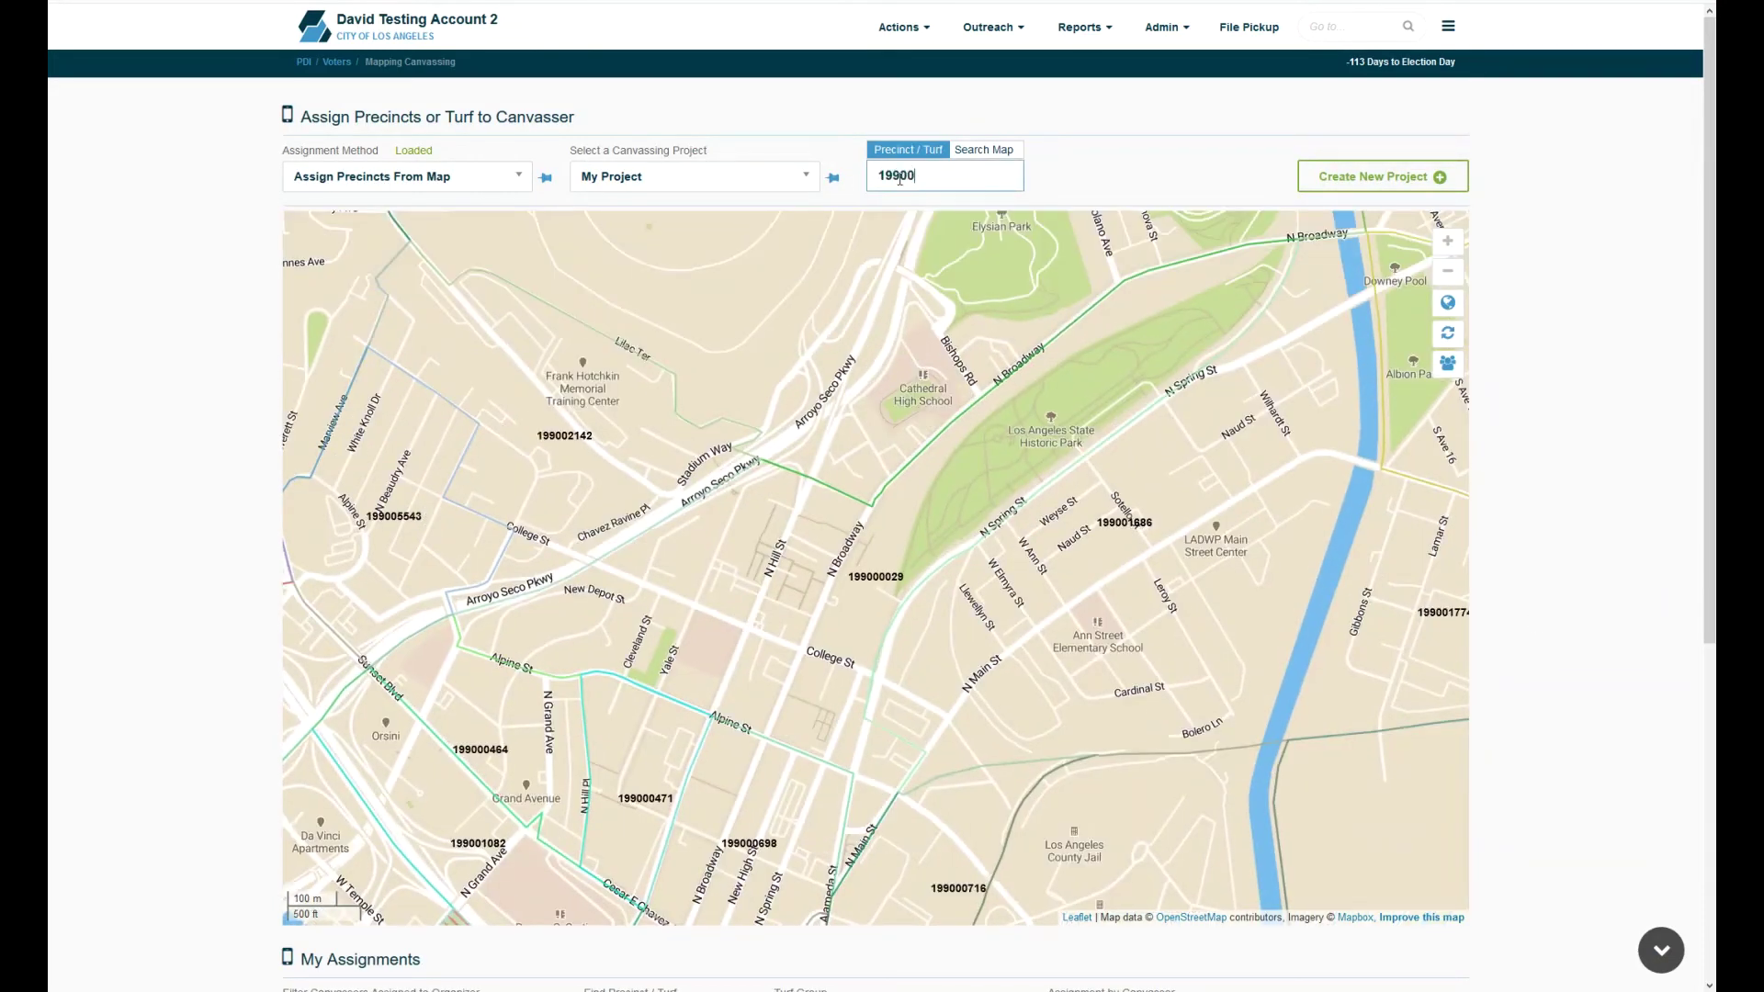
text(2142)
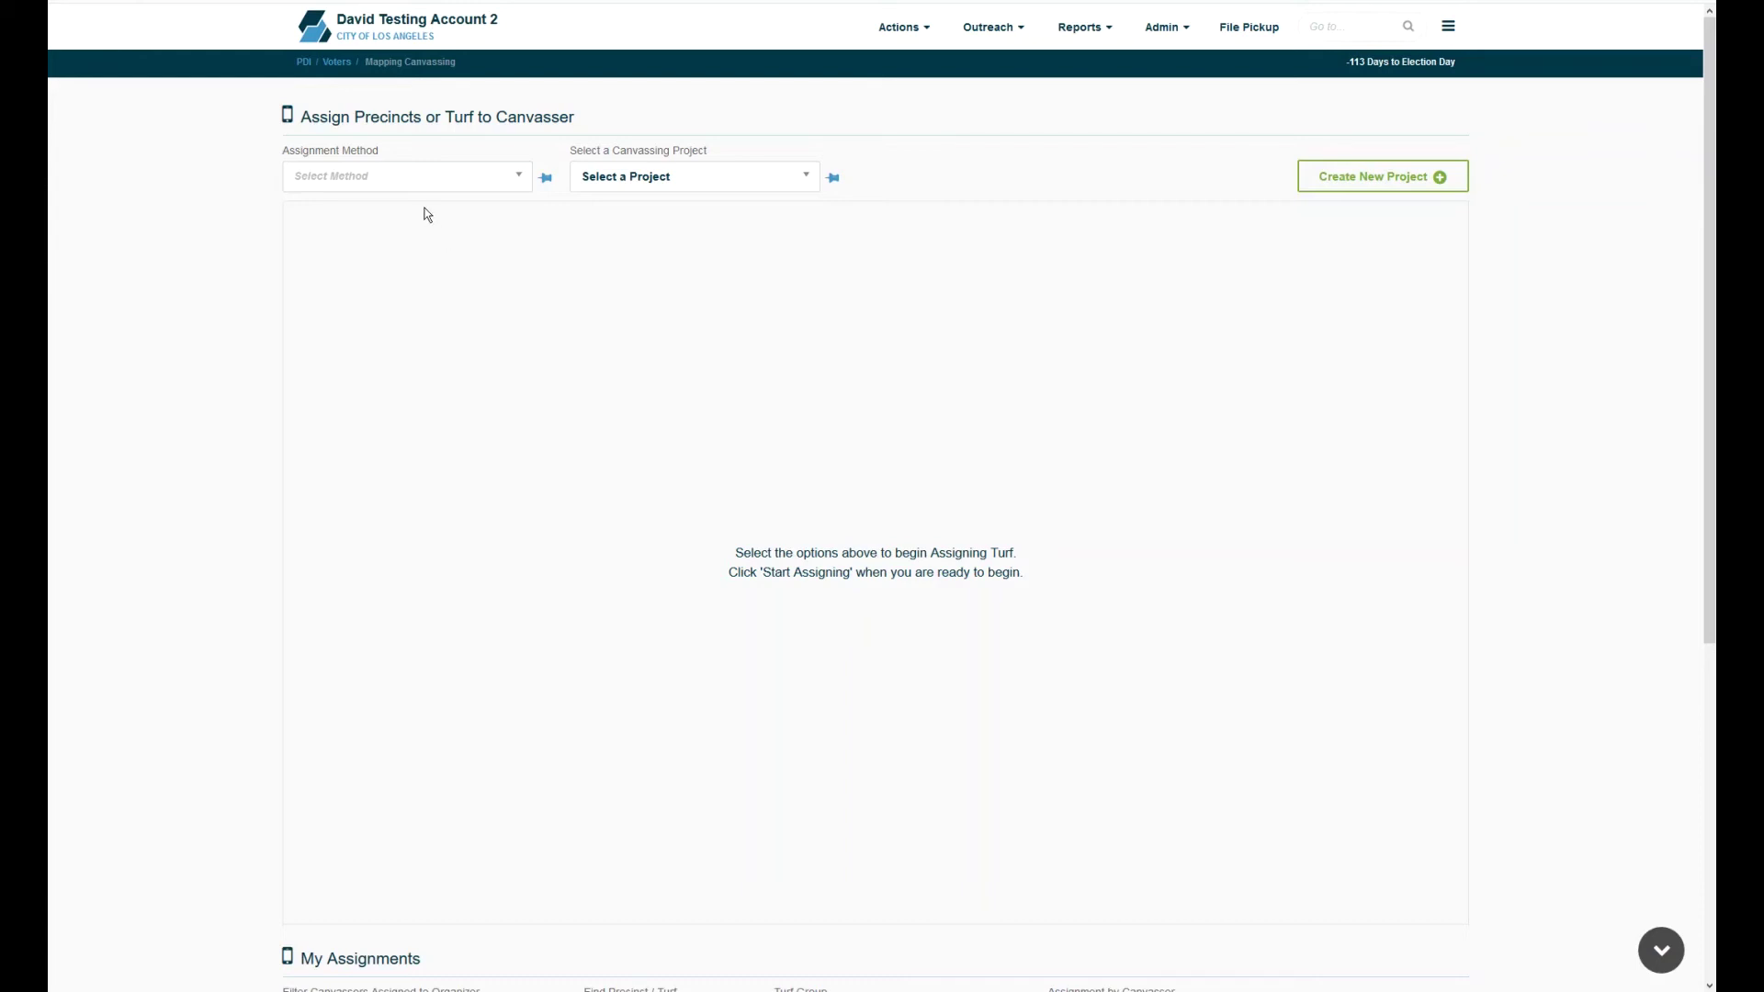
Set the assignment method to Assign Turf From List and choose My Project as the canvassing project
click(402, 179)
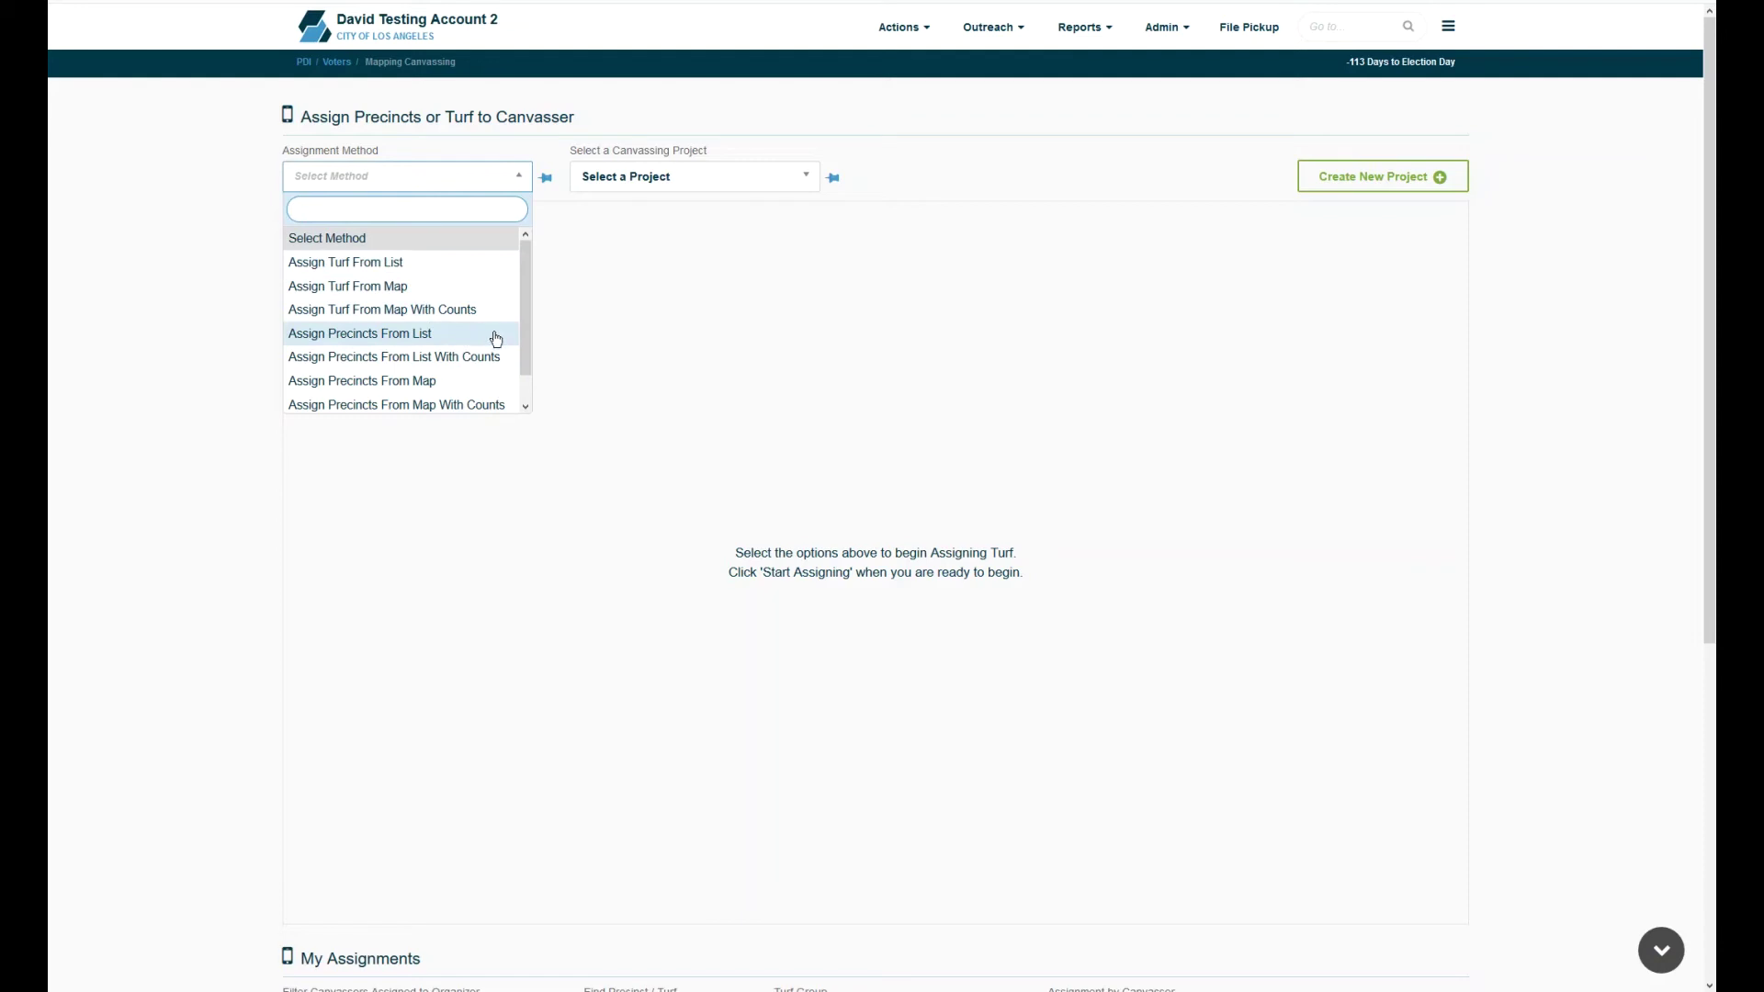
scroll(528, 390, down, 1)
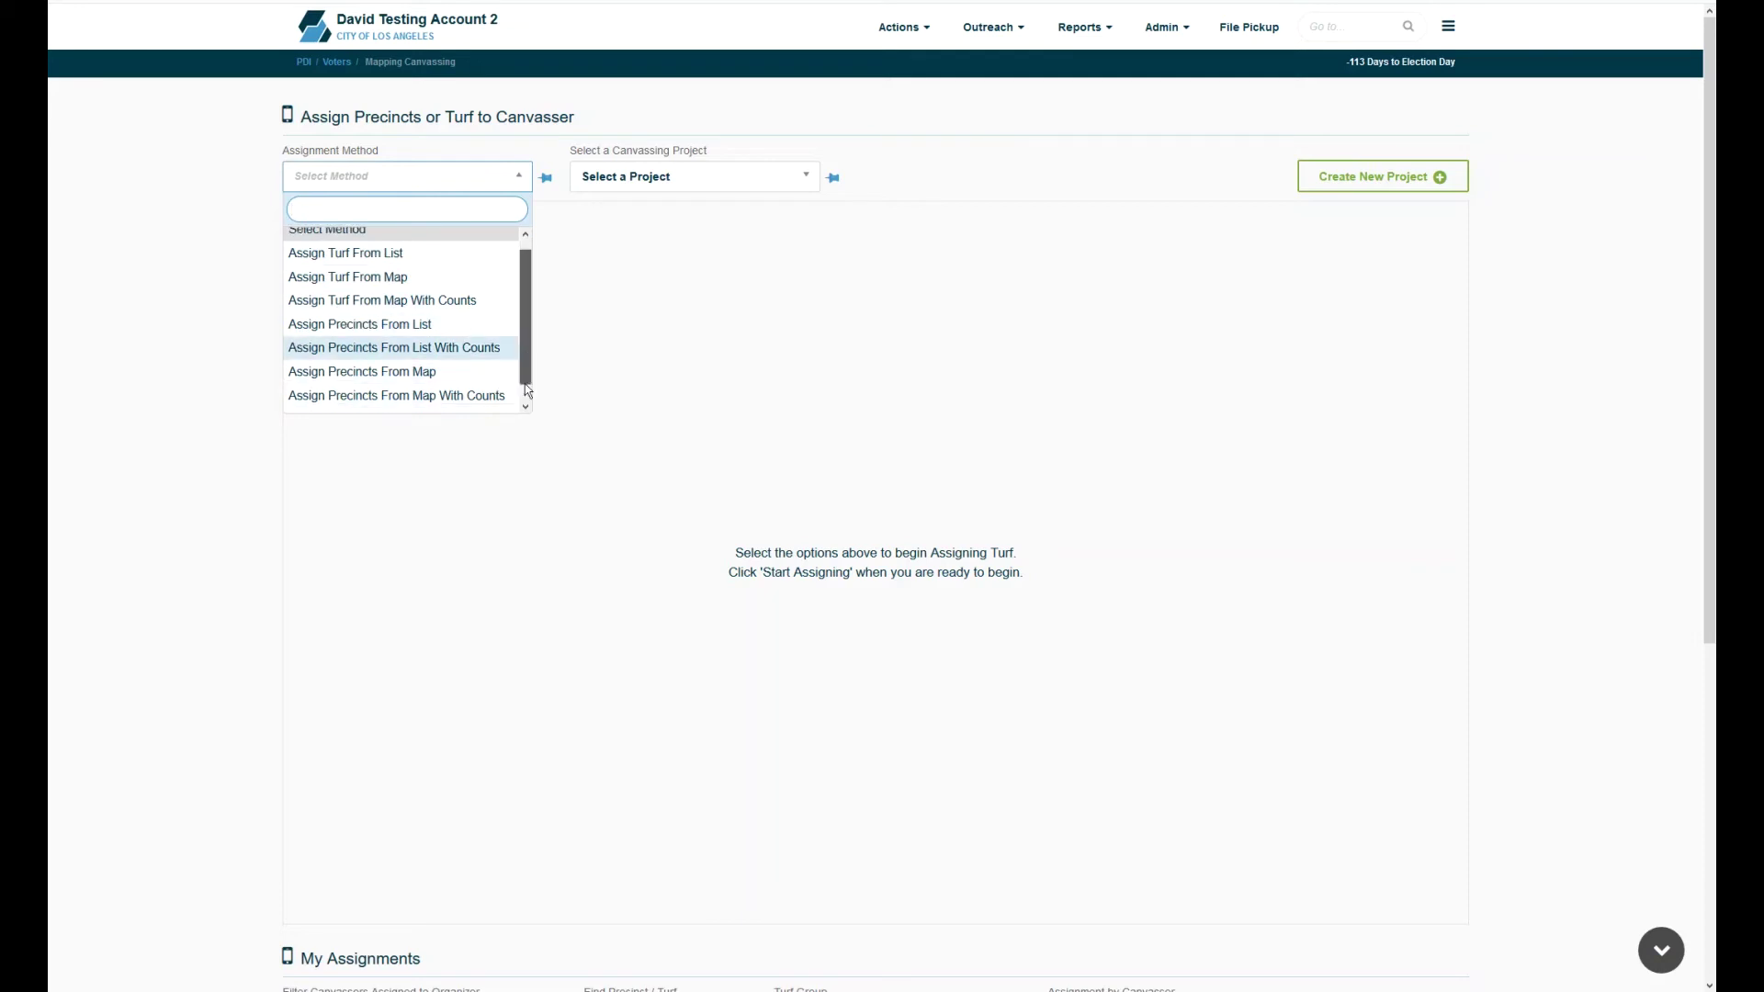
scroll(528, 391, down, 1)
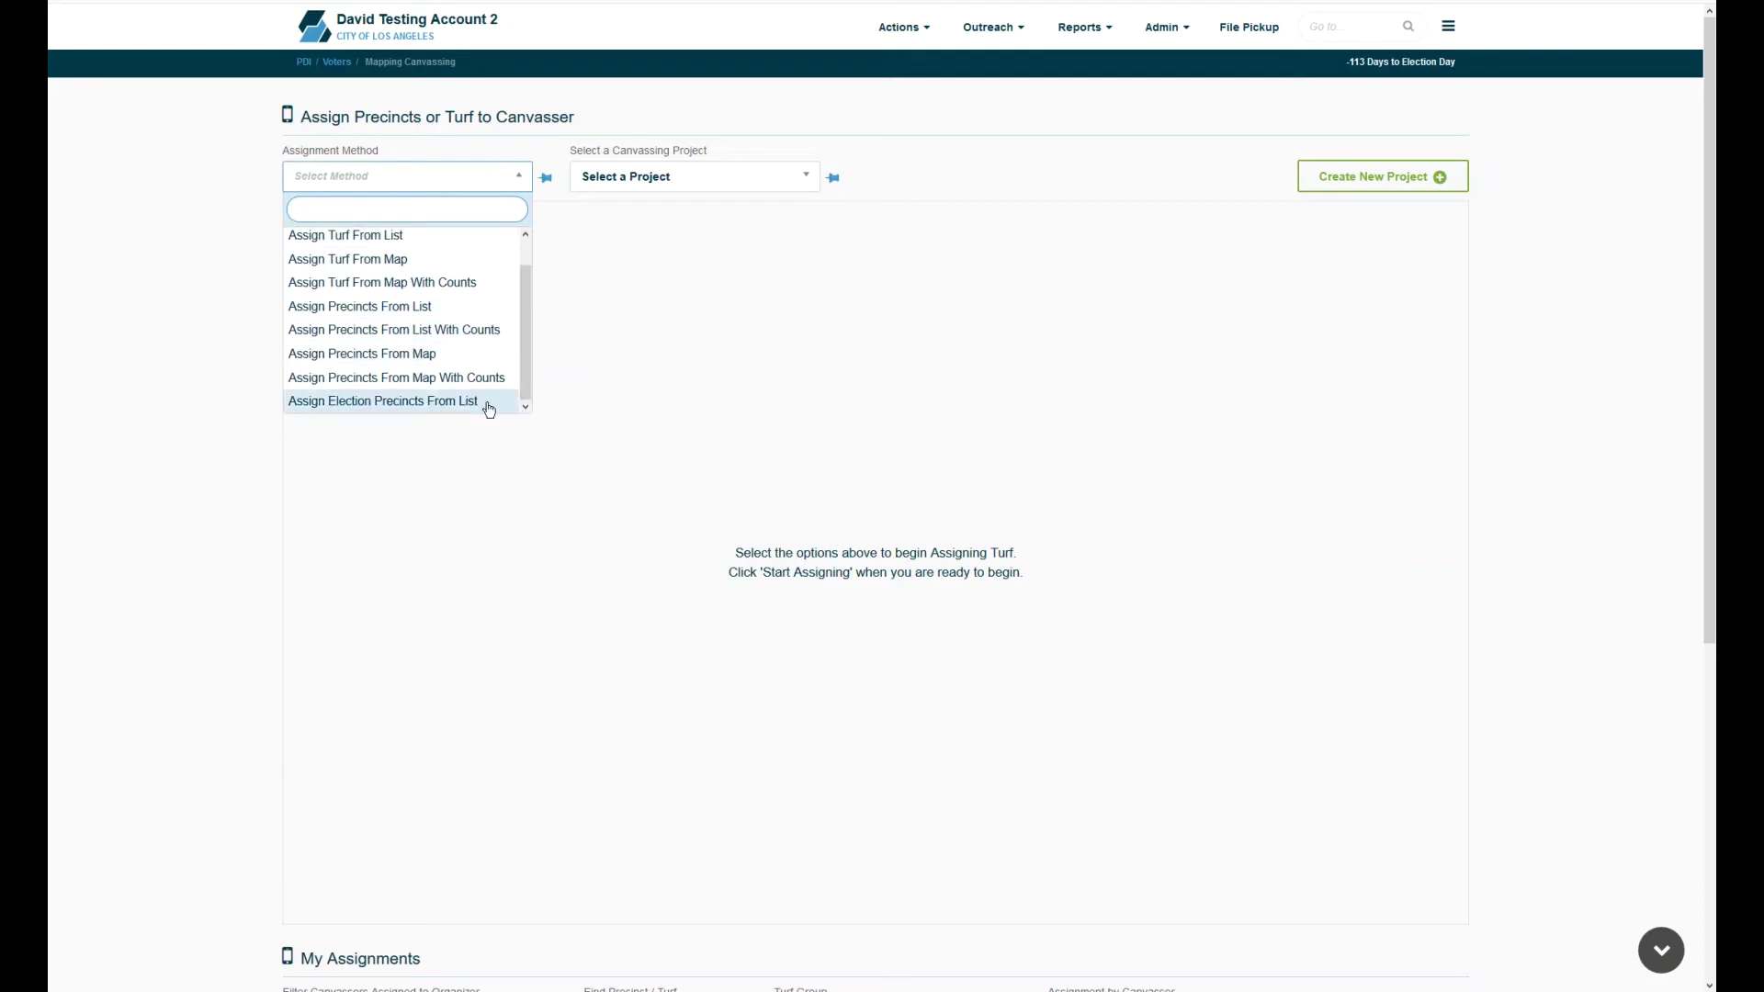
scroll(501, 378, up, 2)
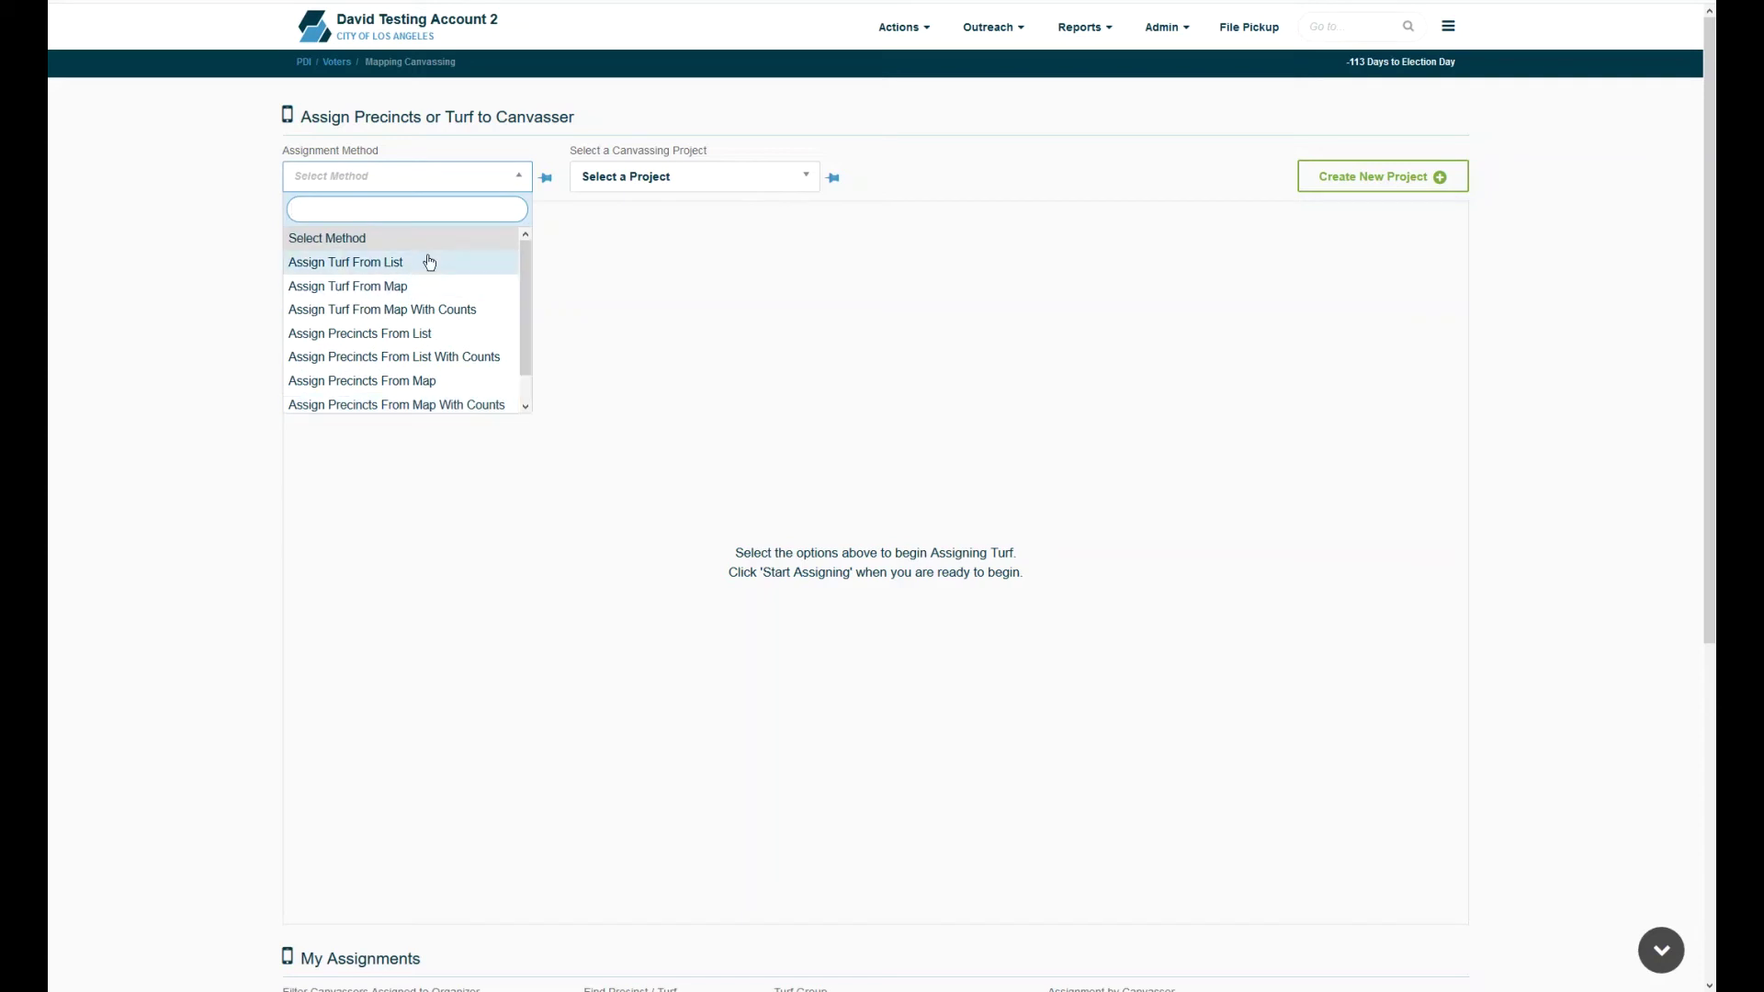
click(429, 263)
click(695, 182)
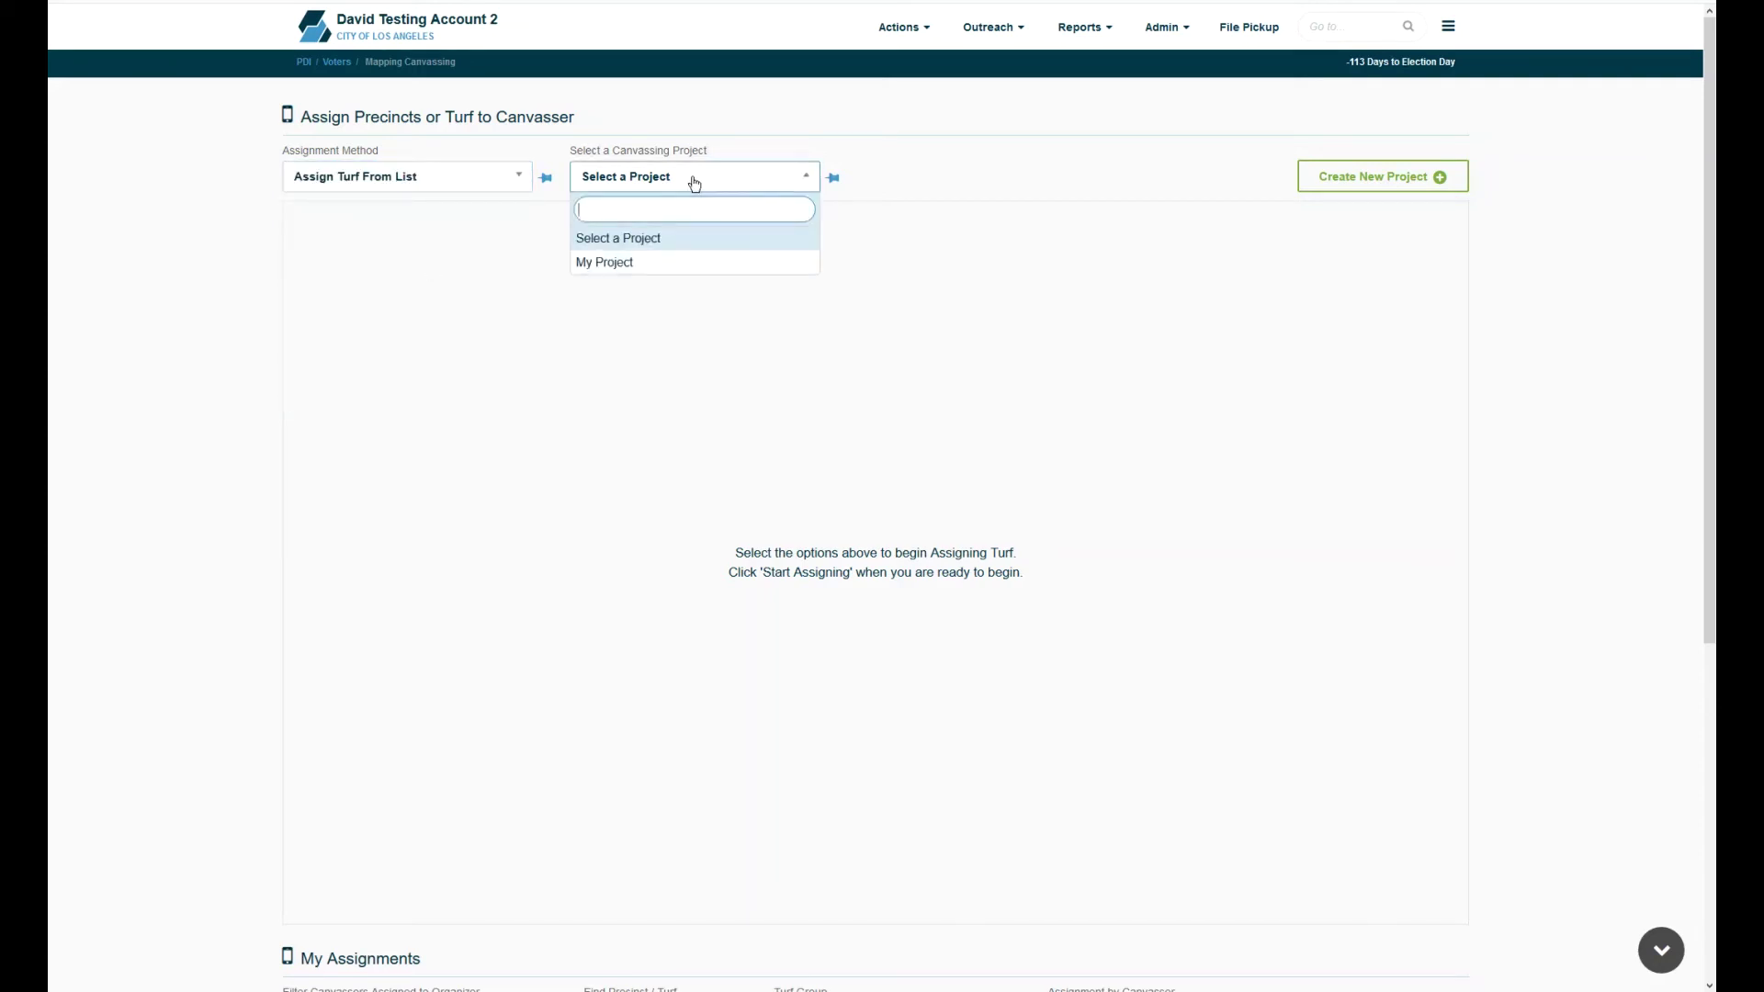
click(662, 263)
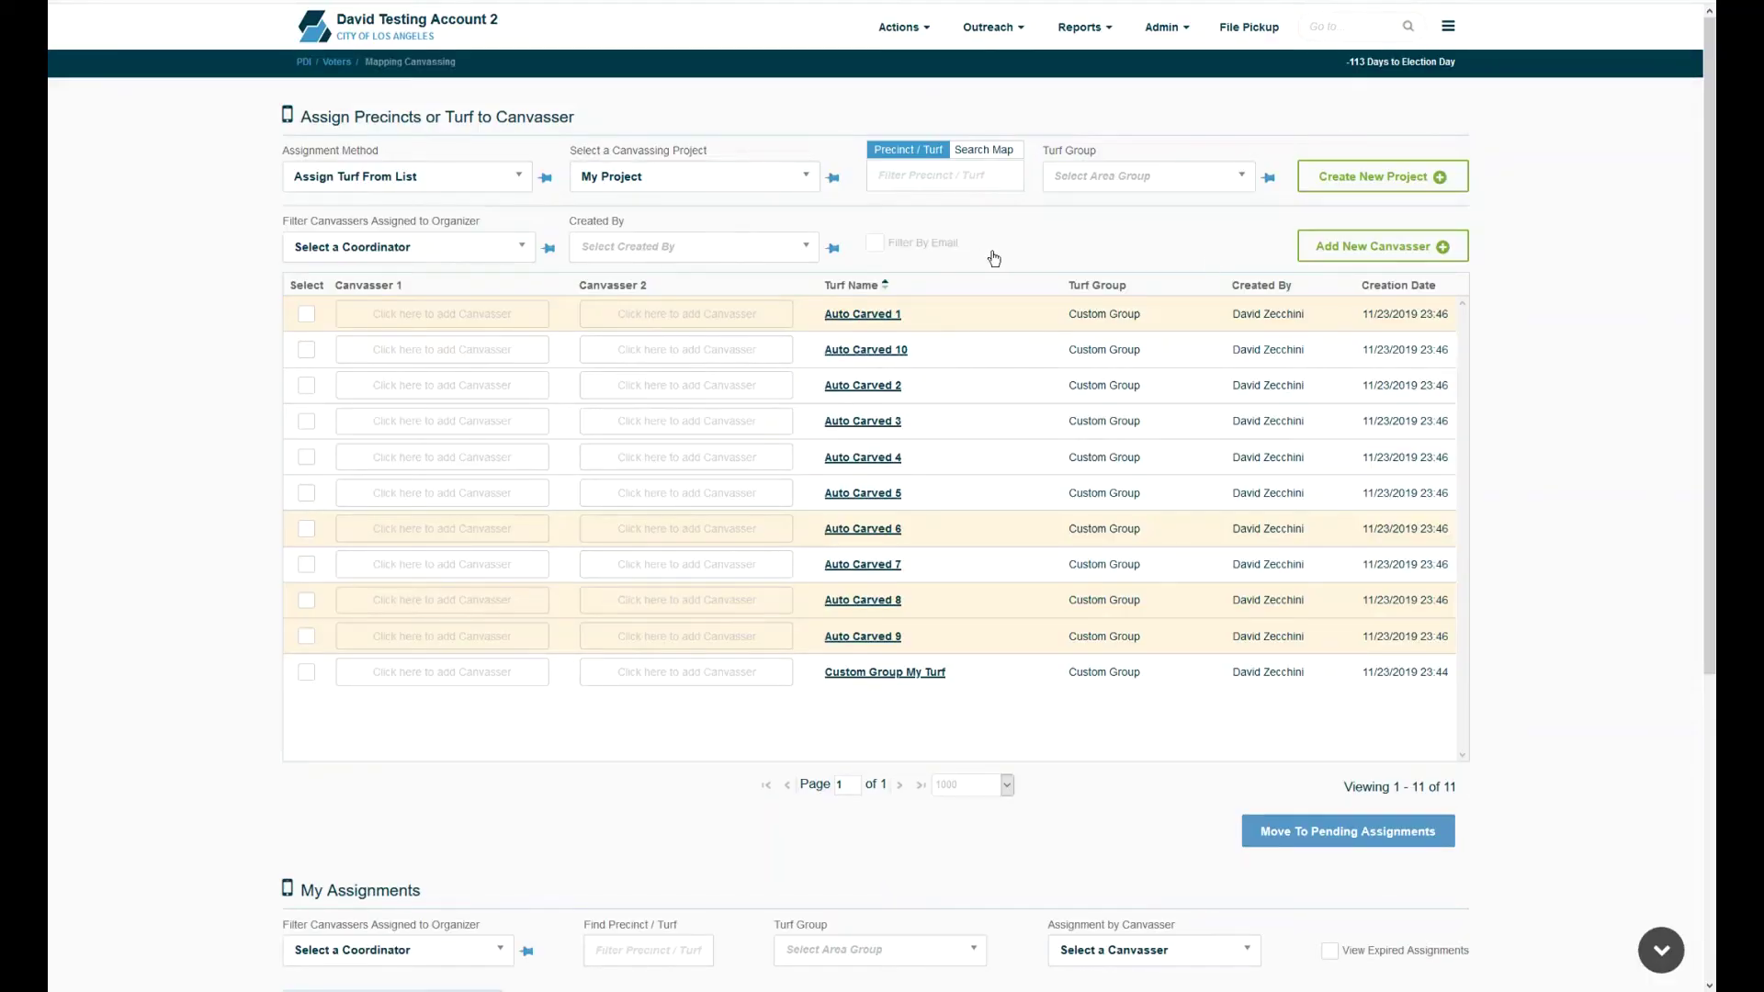
Add the Lead Organizer to the Auto Carved 1 assignment under My Assignments, then save and send it to devices
drag(1714, 337, 1714, 547)
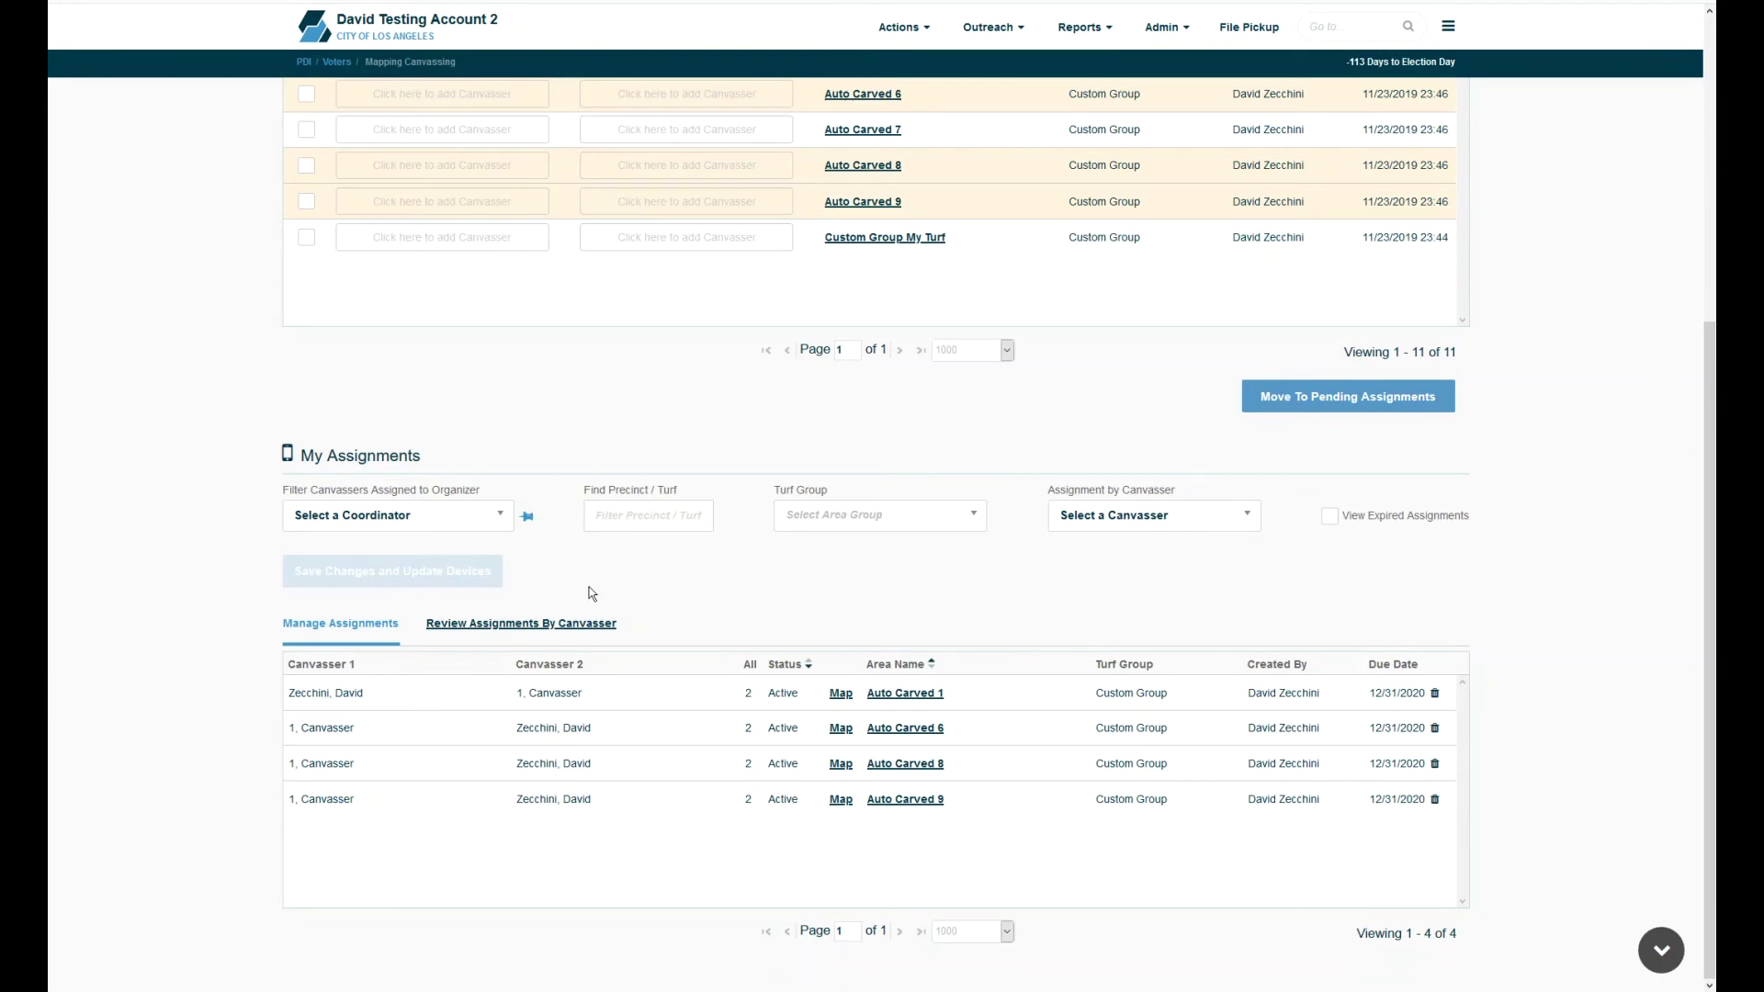
click(1328, 517)
click(1328, 517)
mouse_move(751, 696)
click(892, 696)
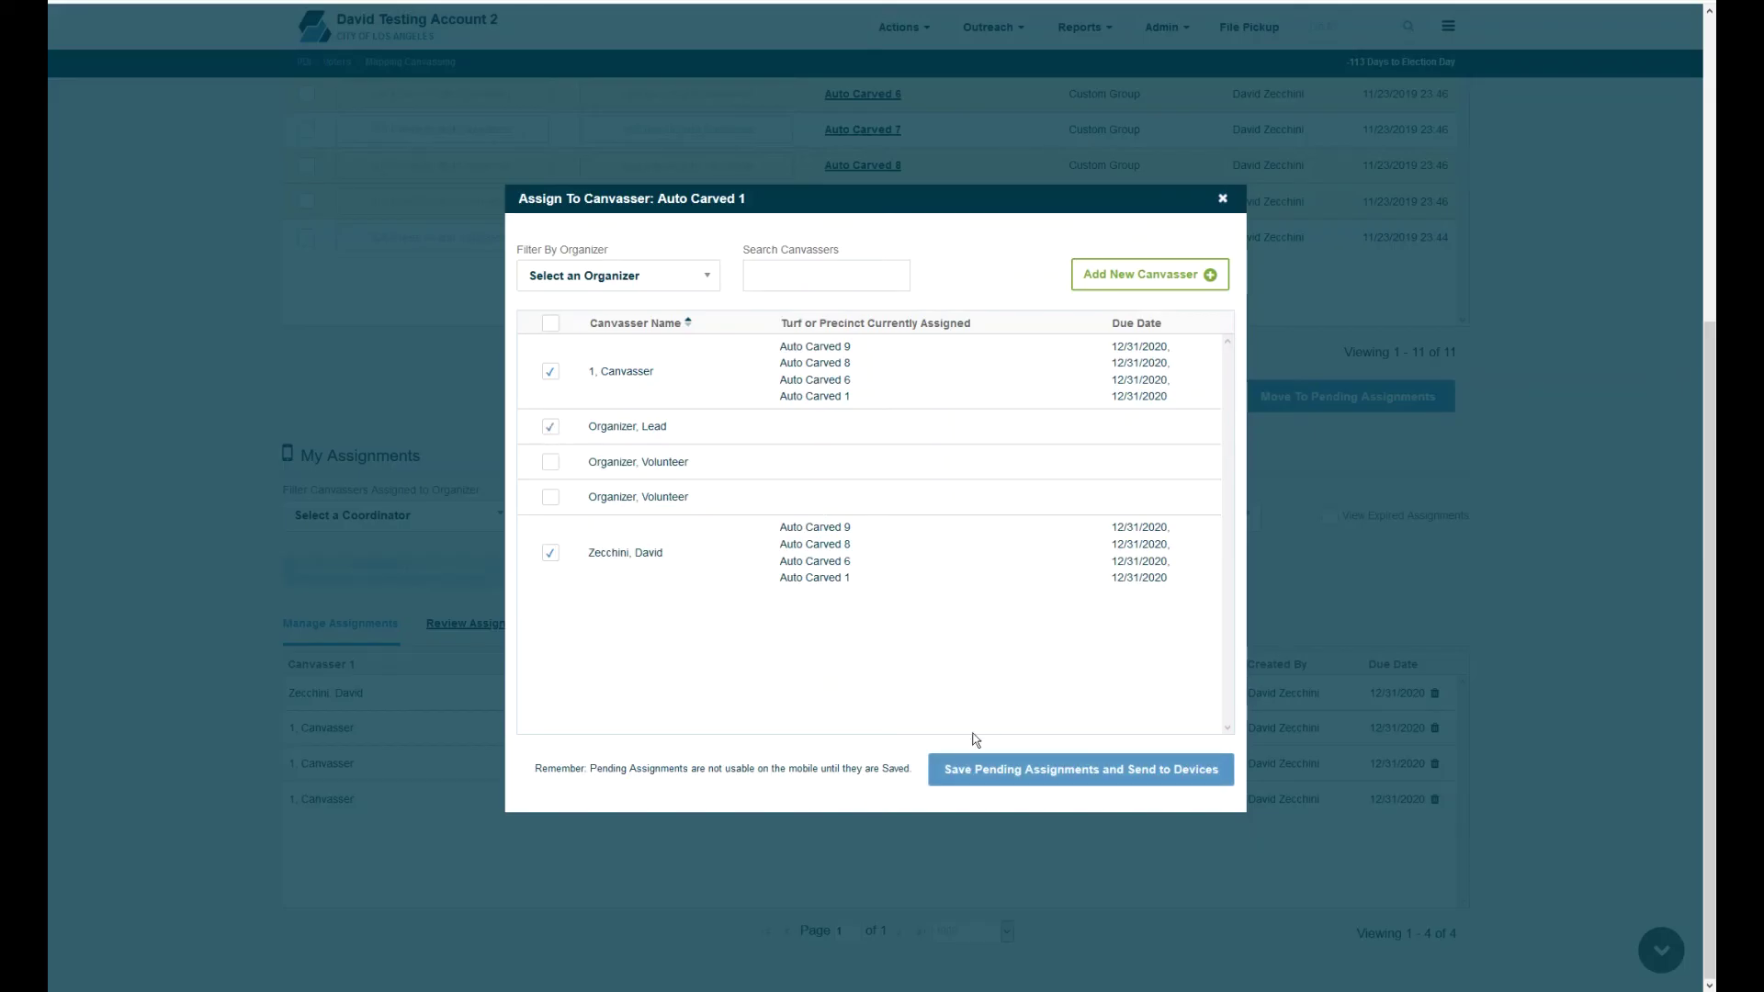
click(1006, 768)
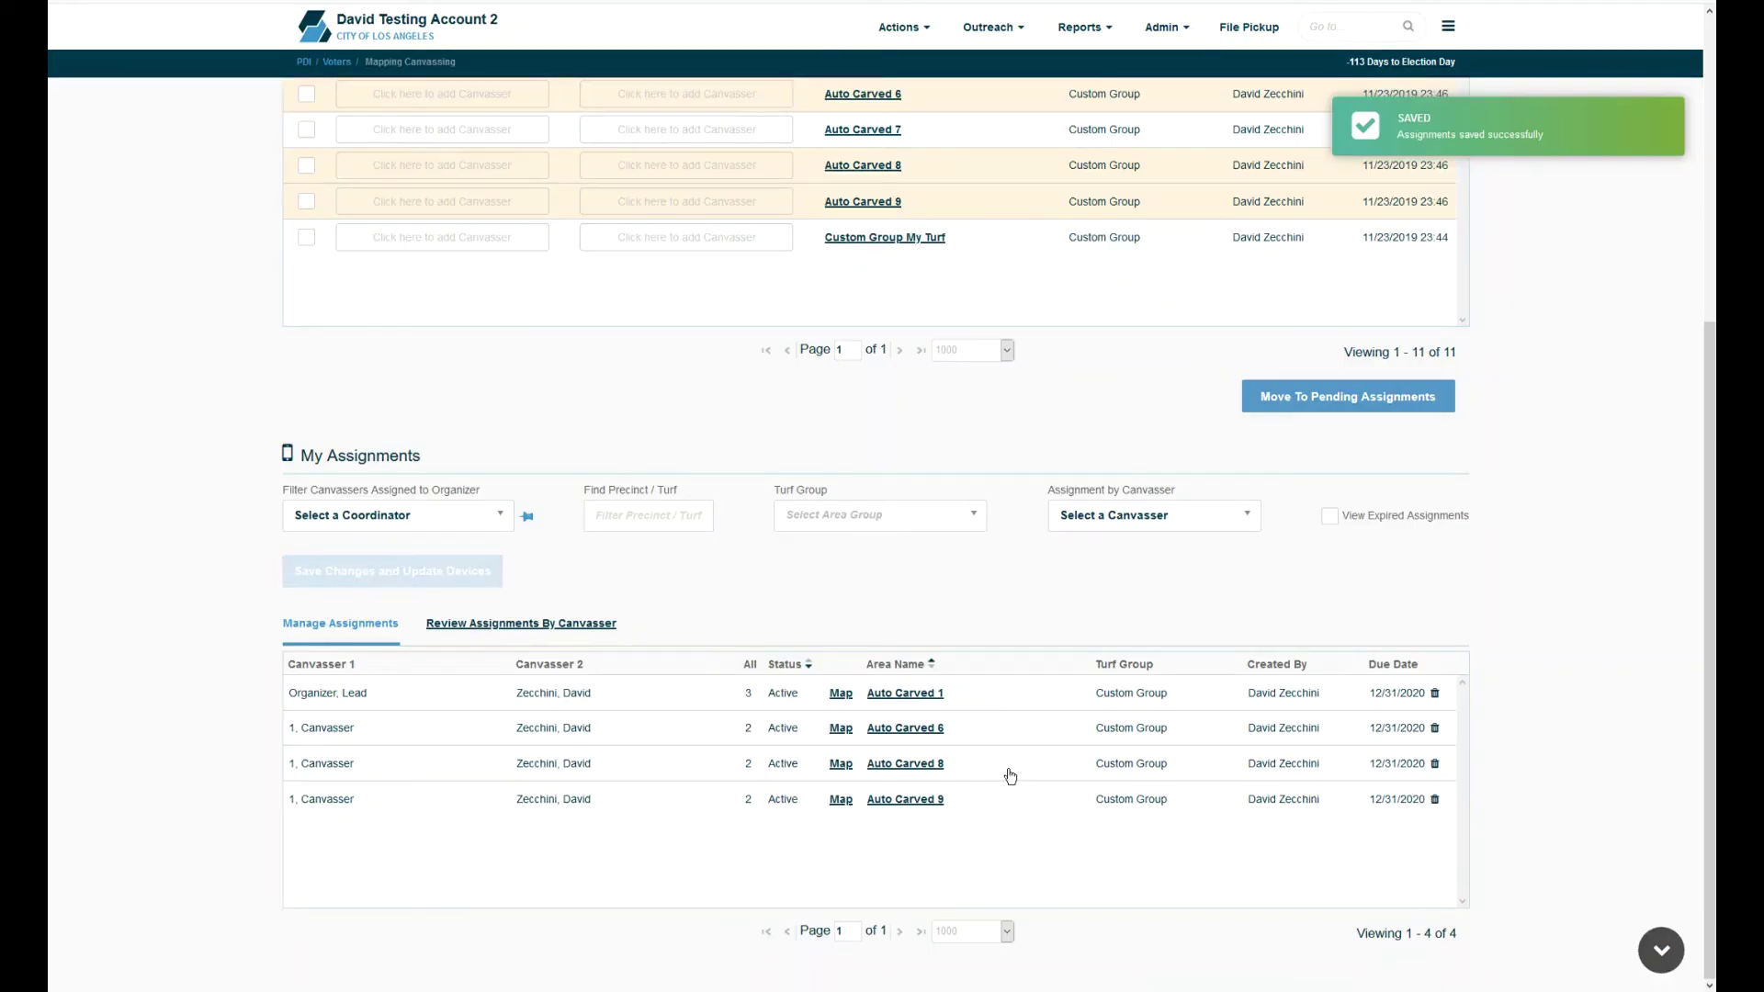
Set the due date of the Auto Carved 1 assignment to 1/31/2021, then save the change and update devices
click(1384, 695)
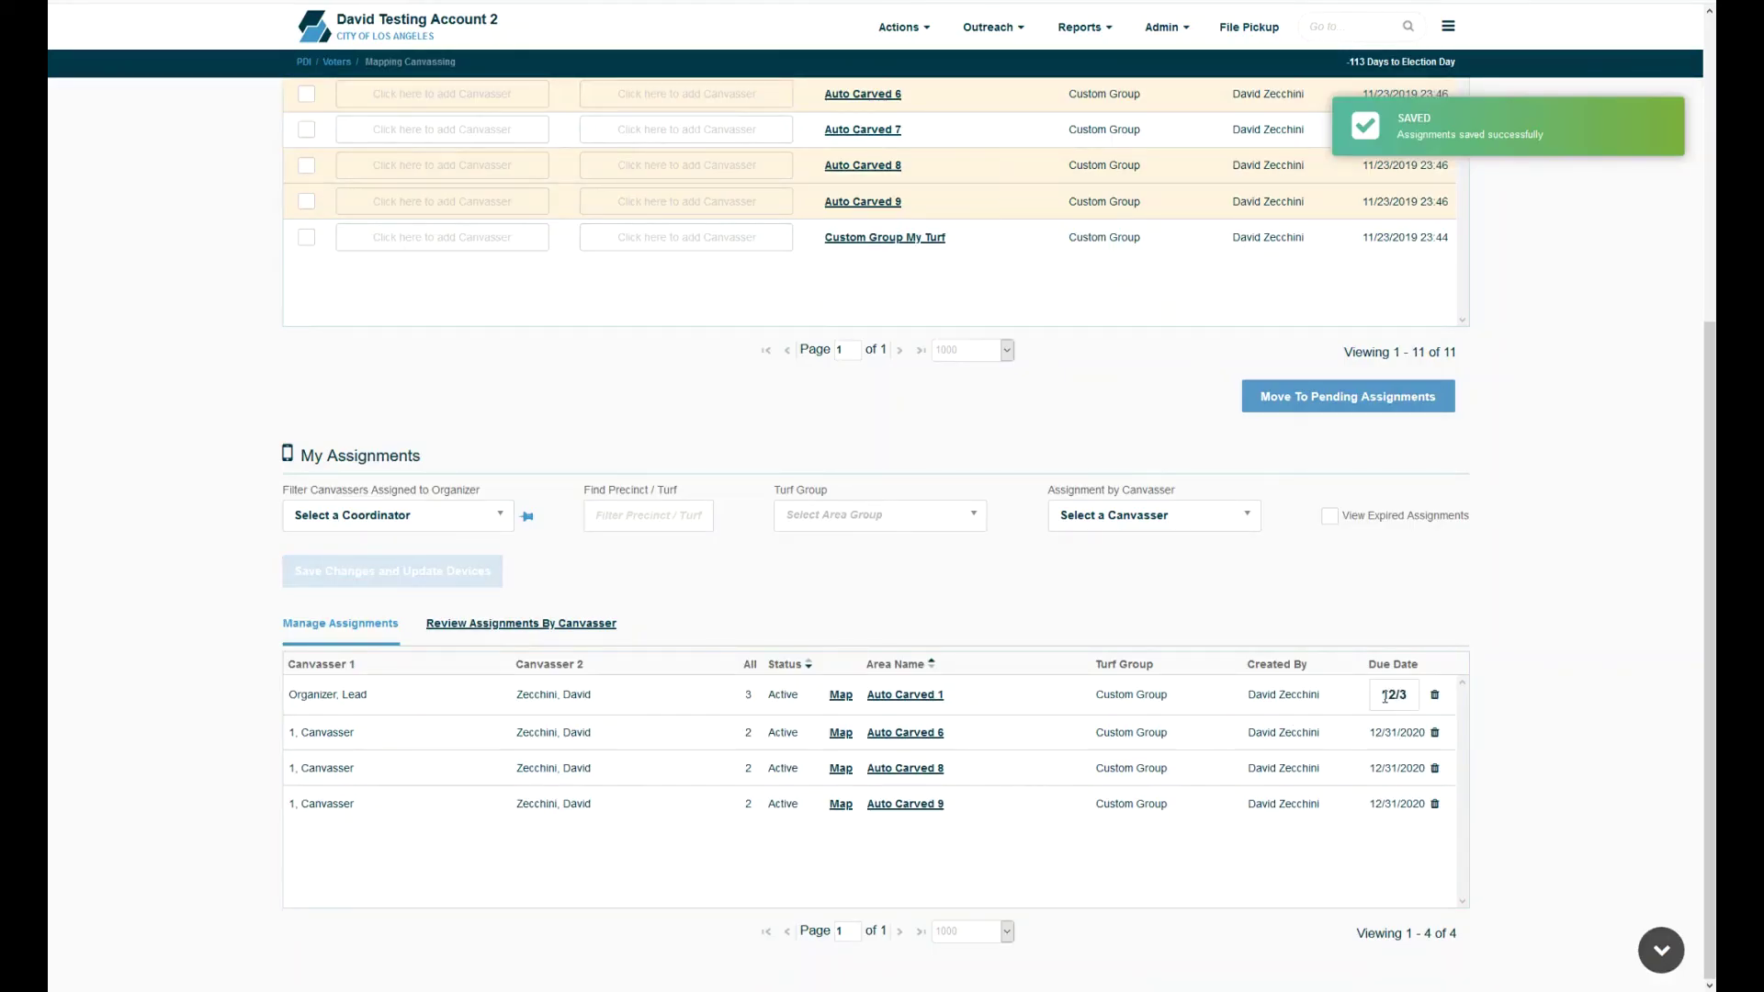
click(1572, 729)
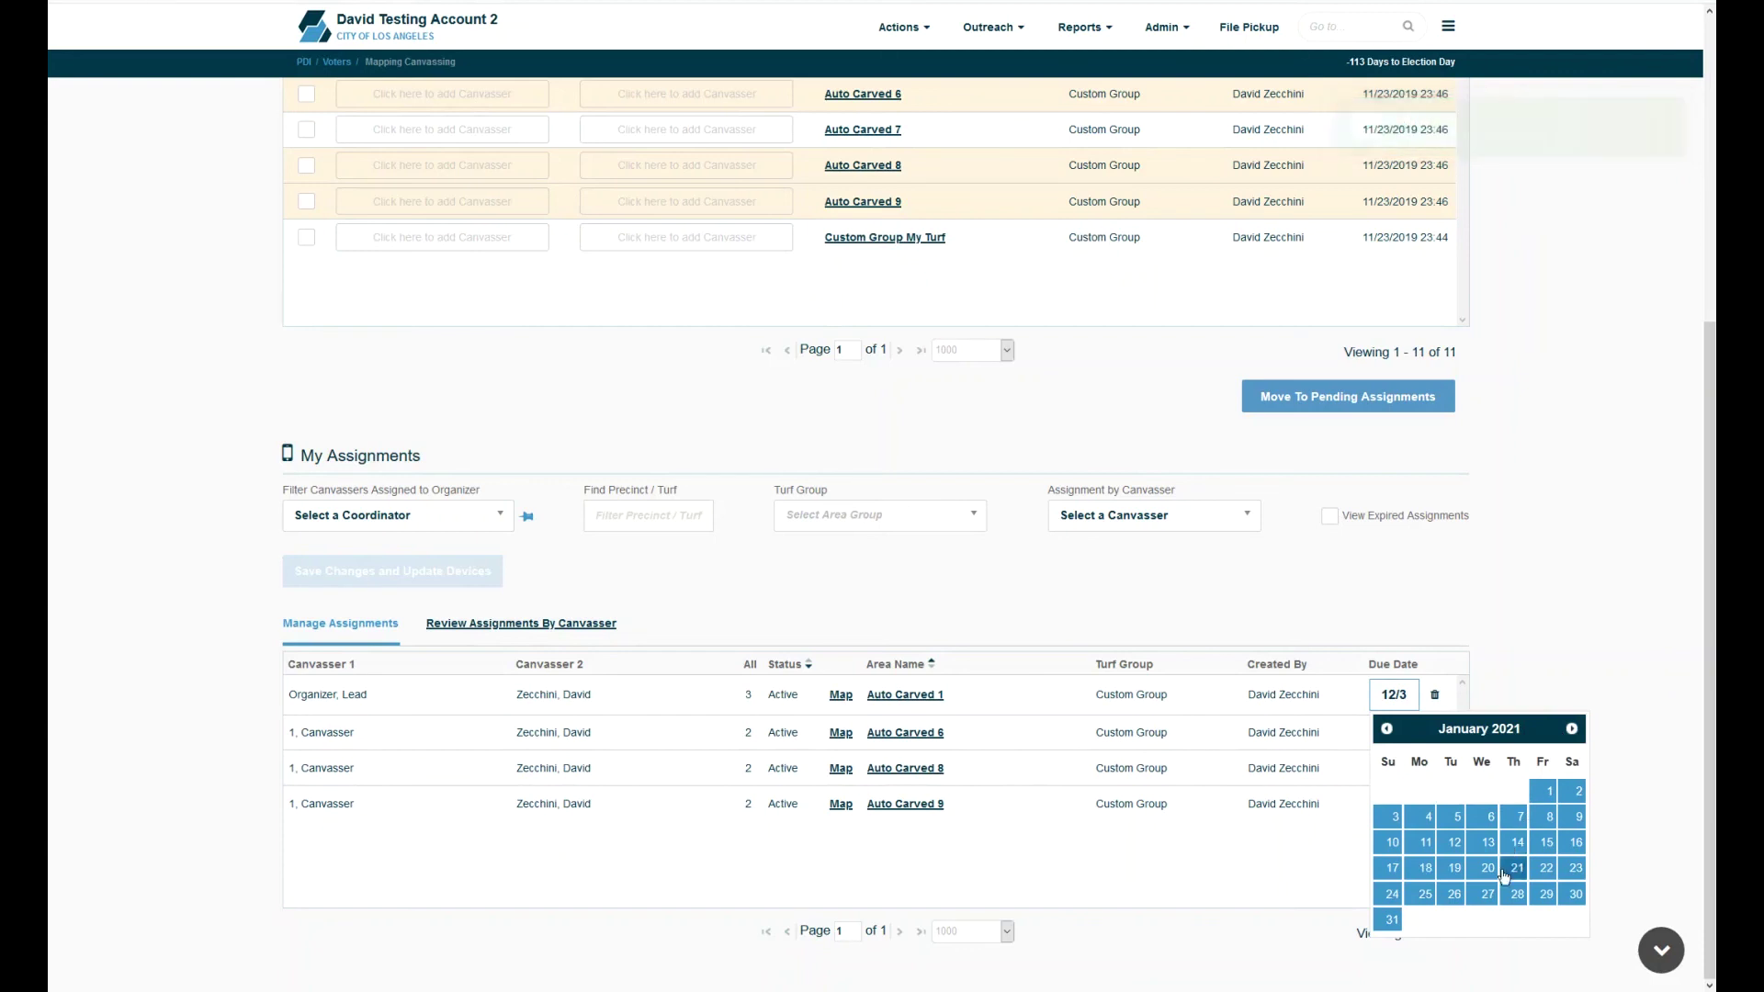
click(1387, 918)
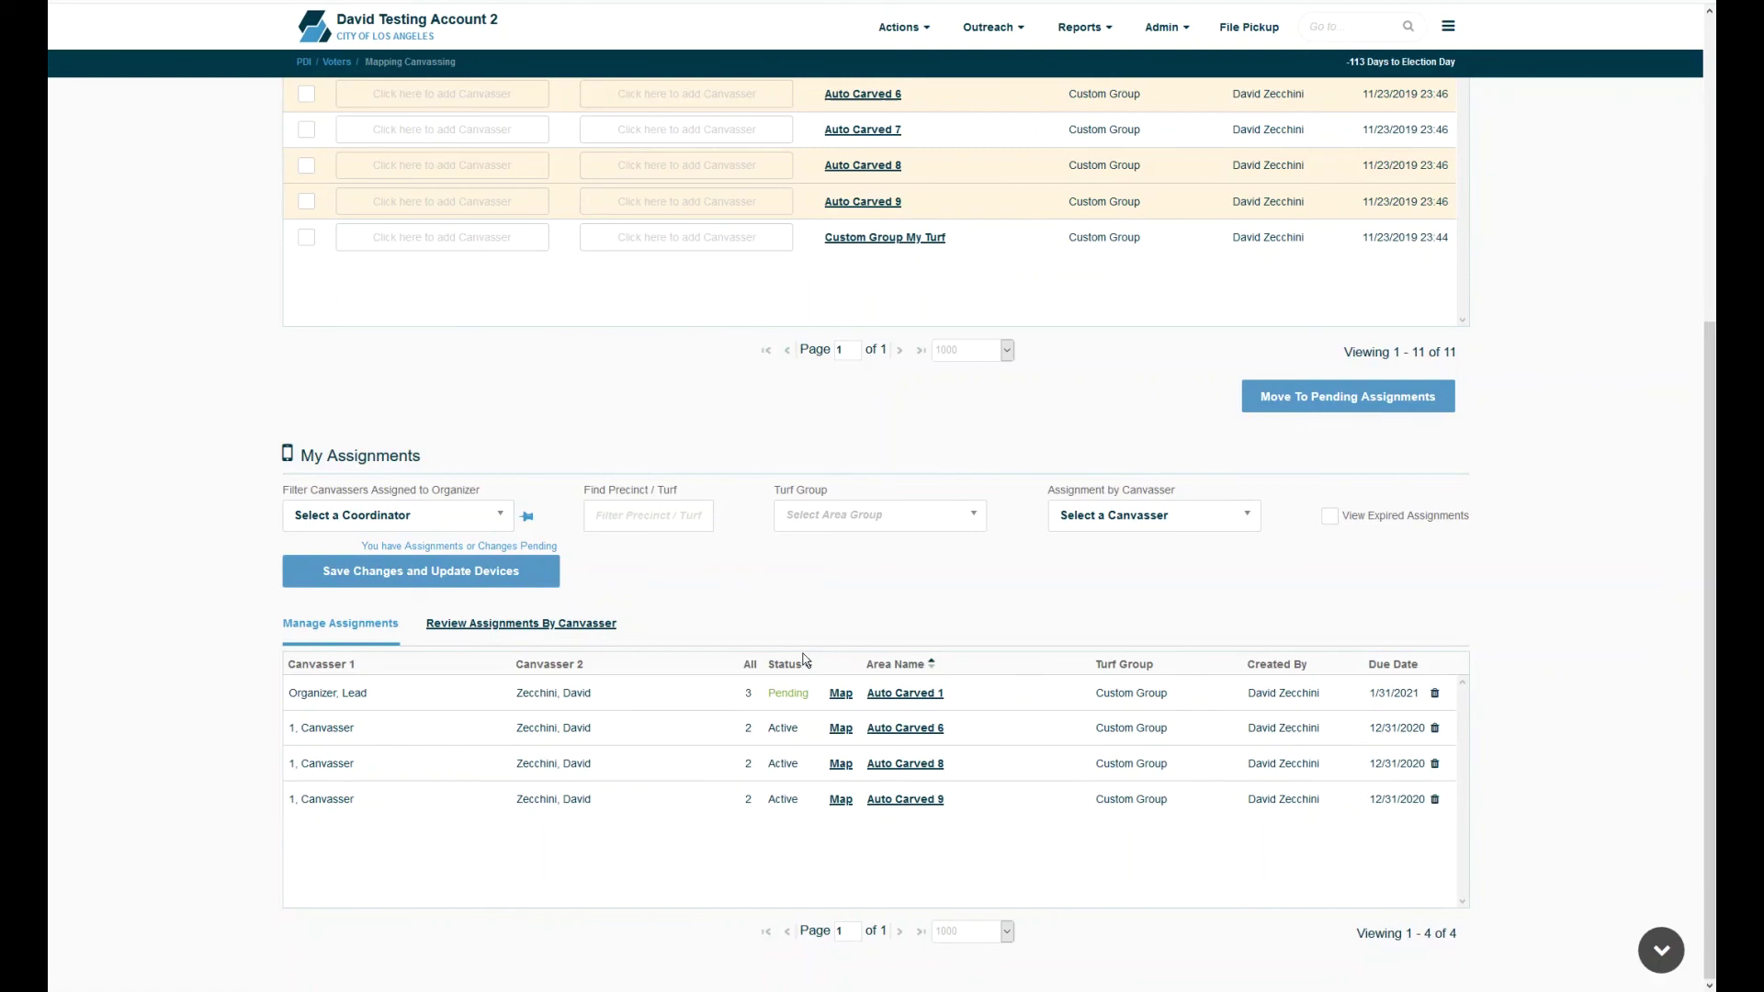
click(479, 573)
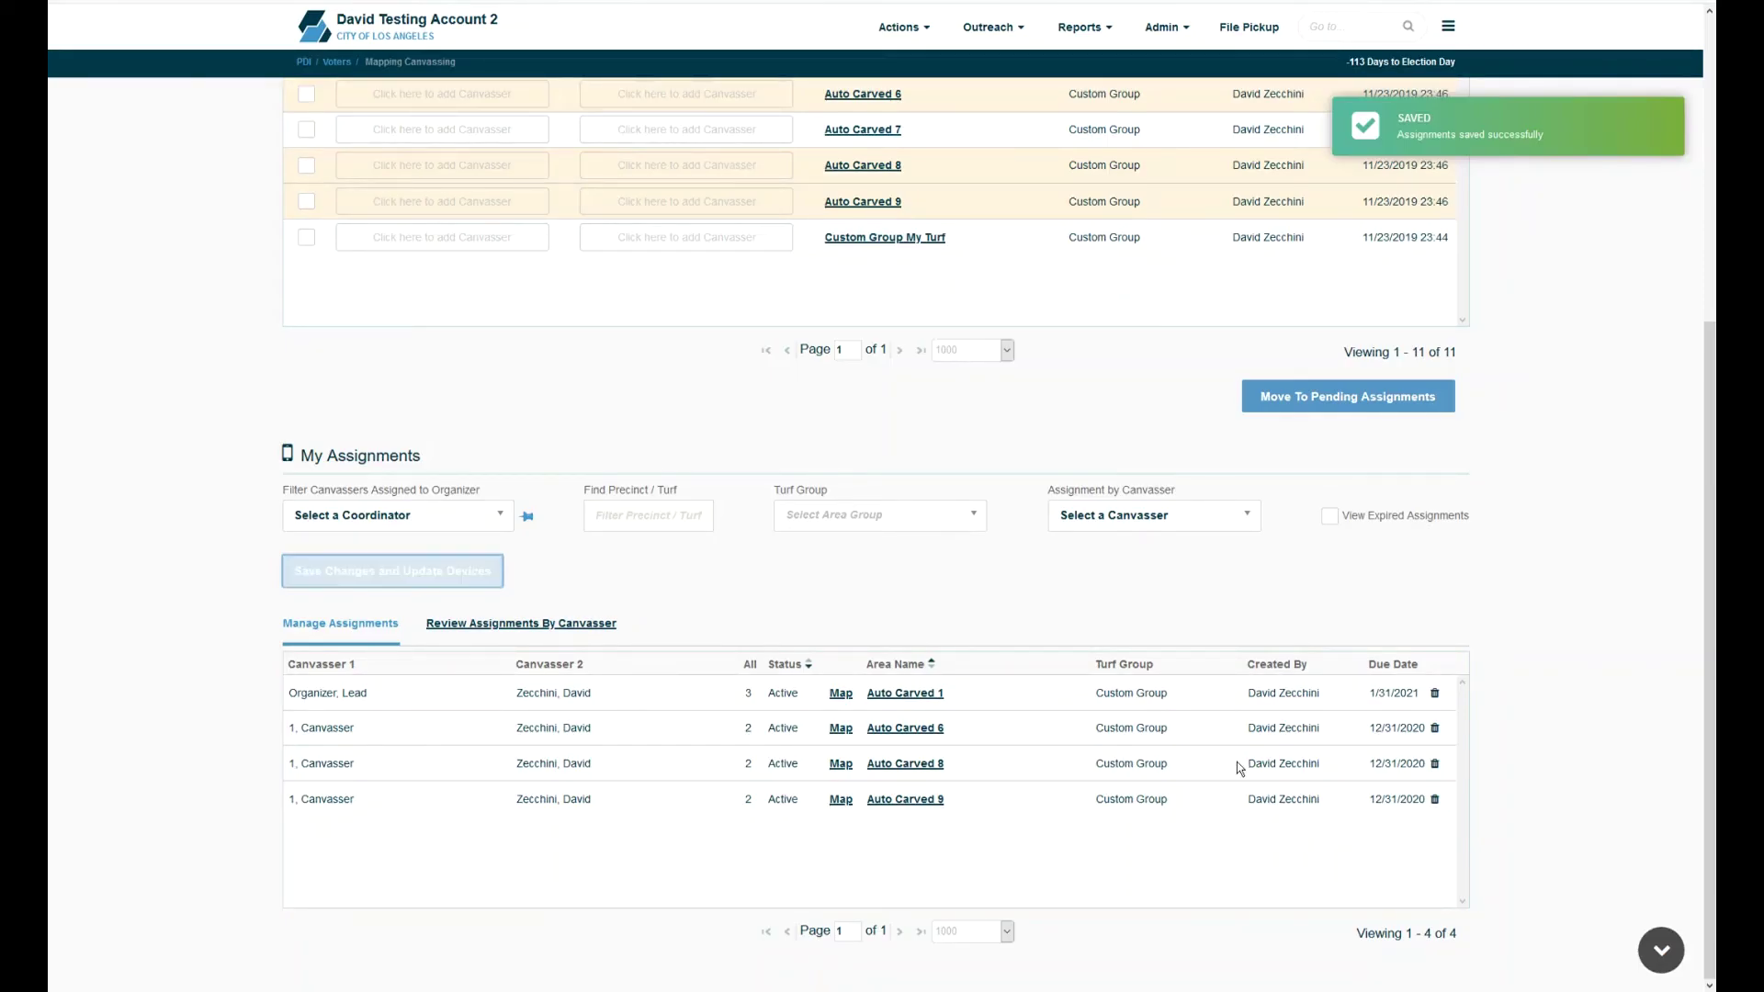
Delete the Auto Carved 9 assignment, then save the change and update devices
click(1435, 799)
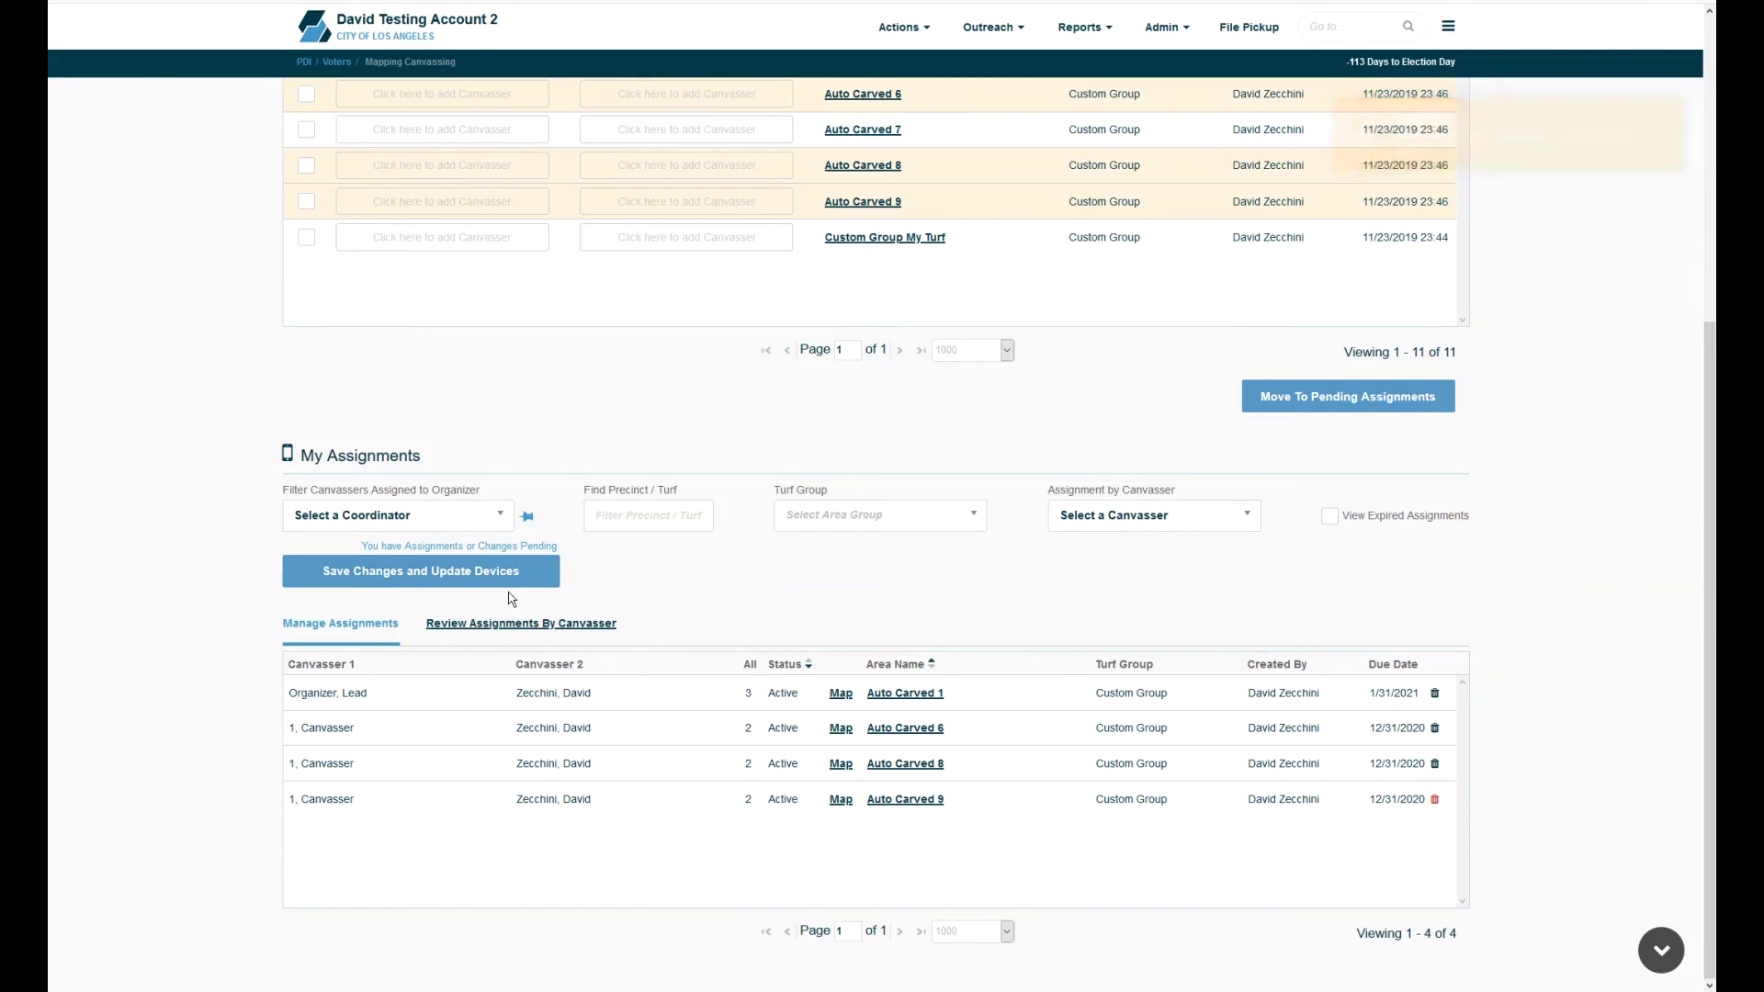
click(478, 582)
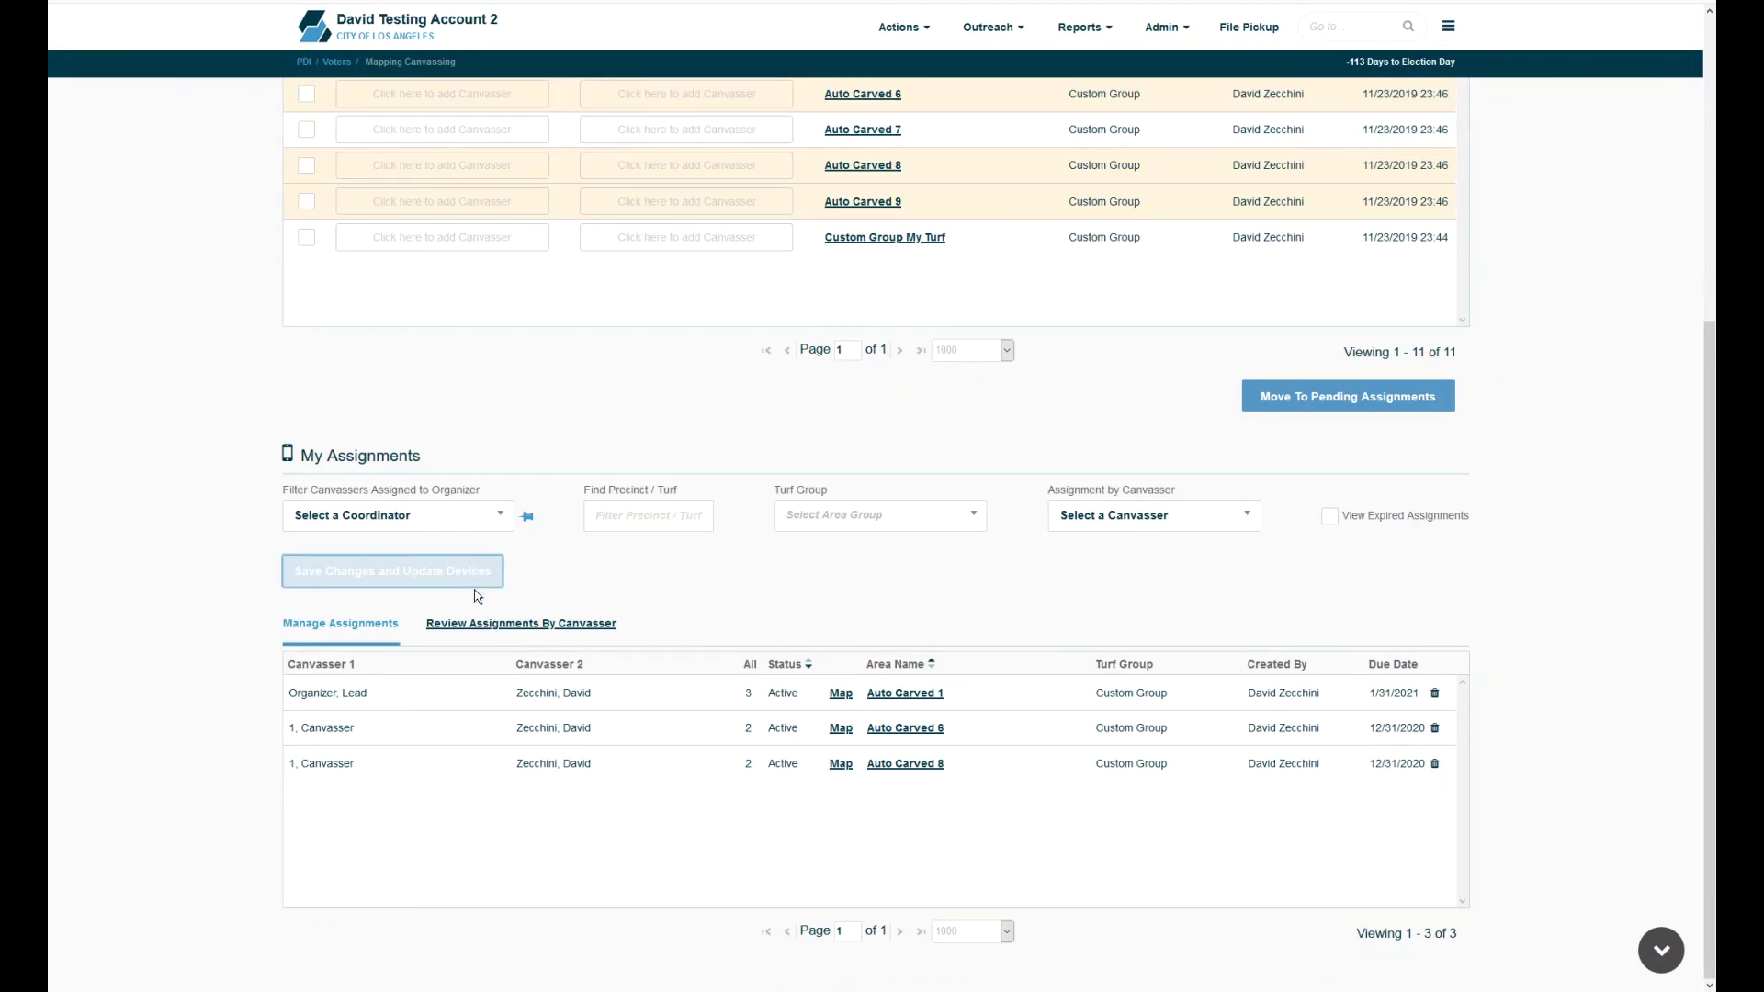
Review the assignments by canvasser, delete only Canvasser 1's Auto Carved 1 assignment, then save and update devices
click(469, 624)
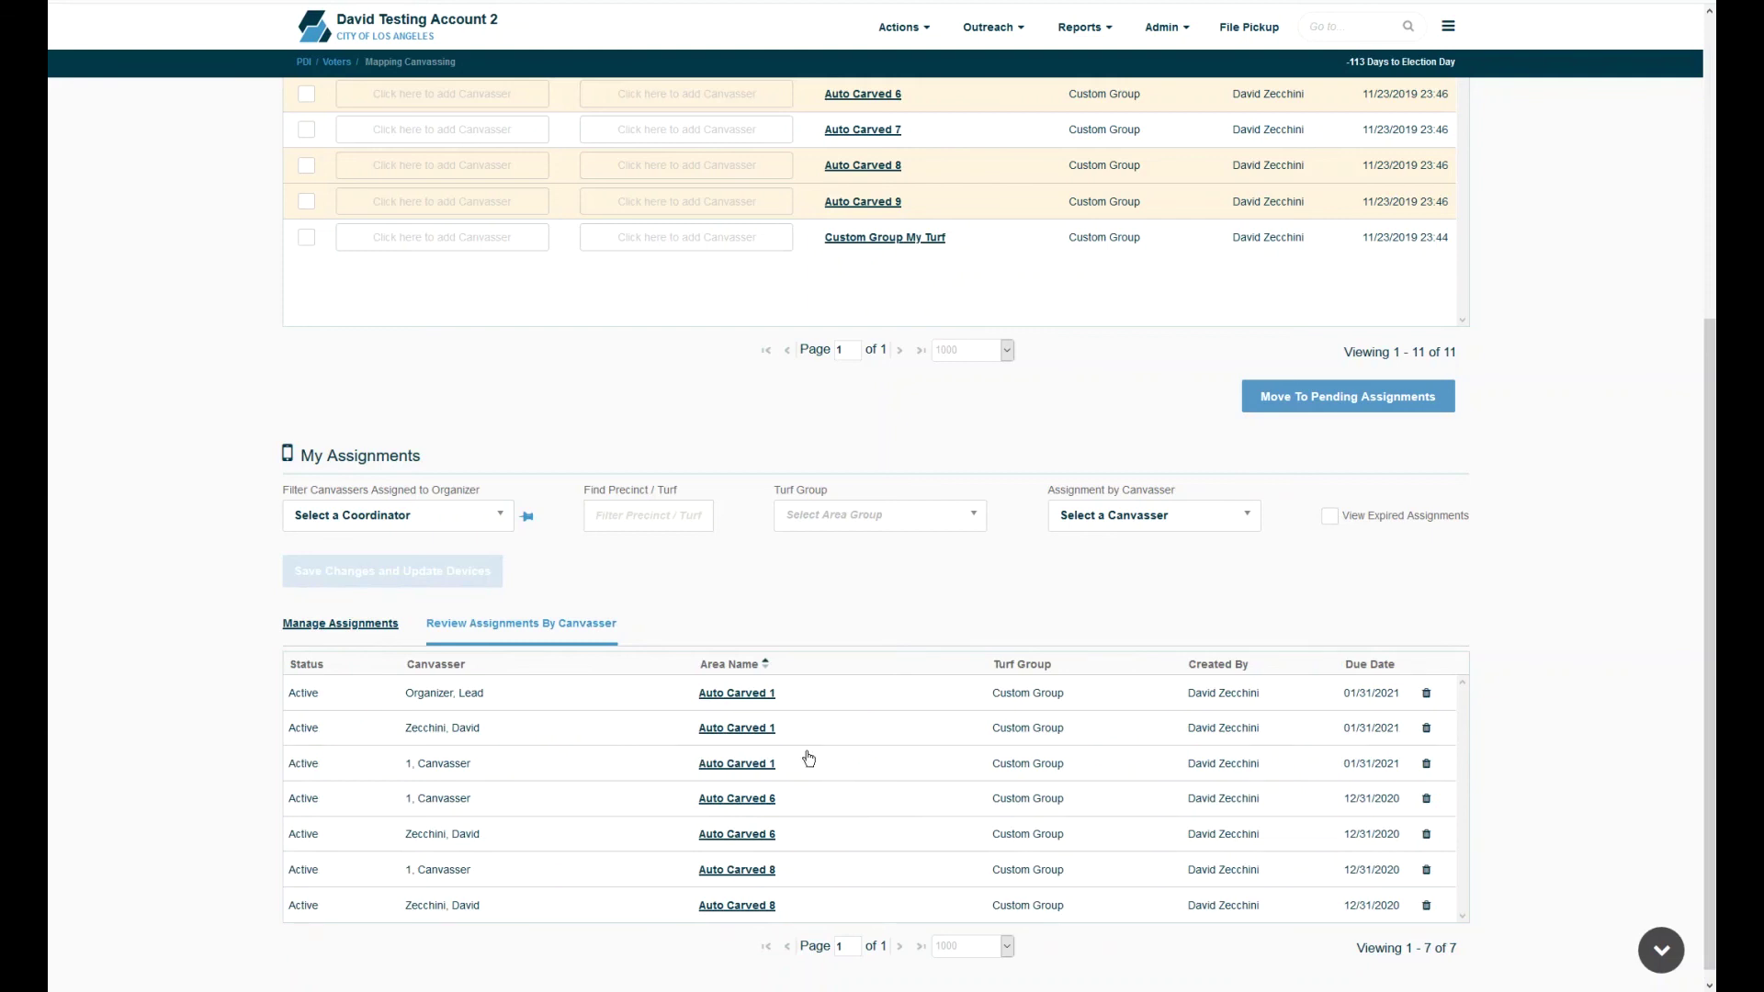
click(763, 728)
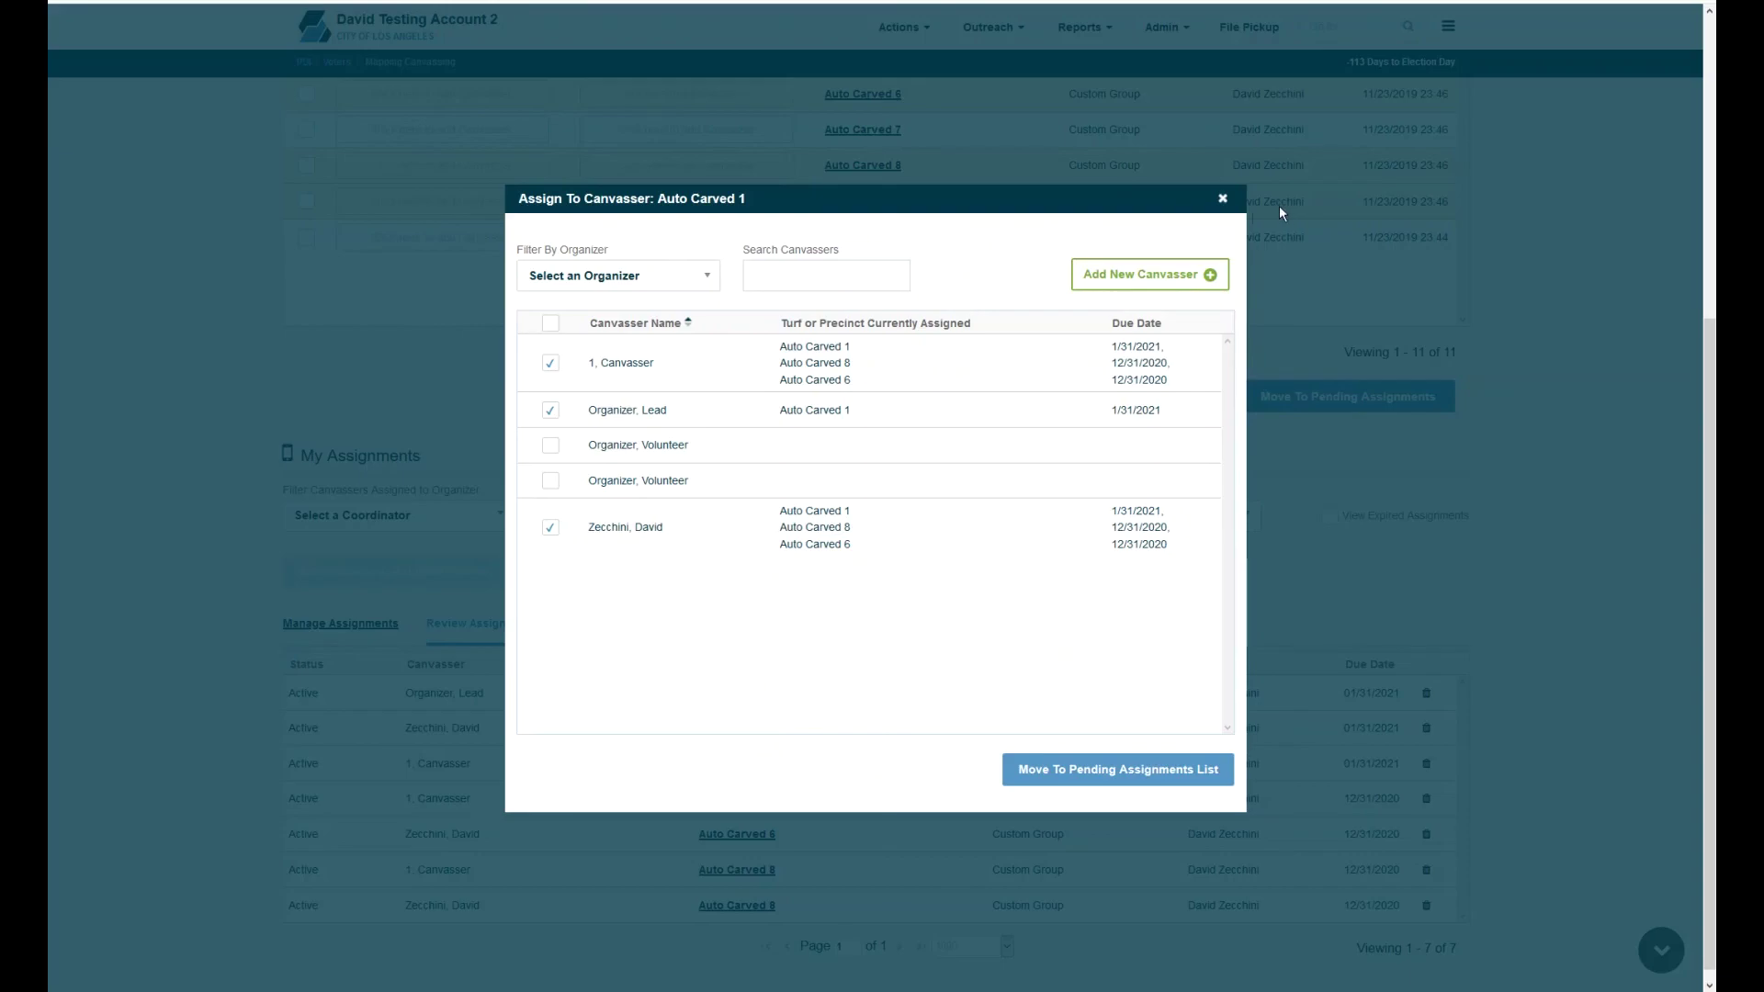
click(1223, 198)
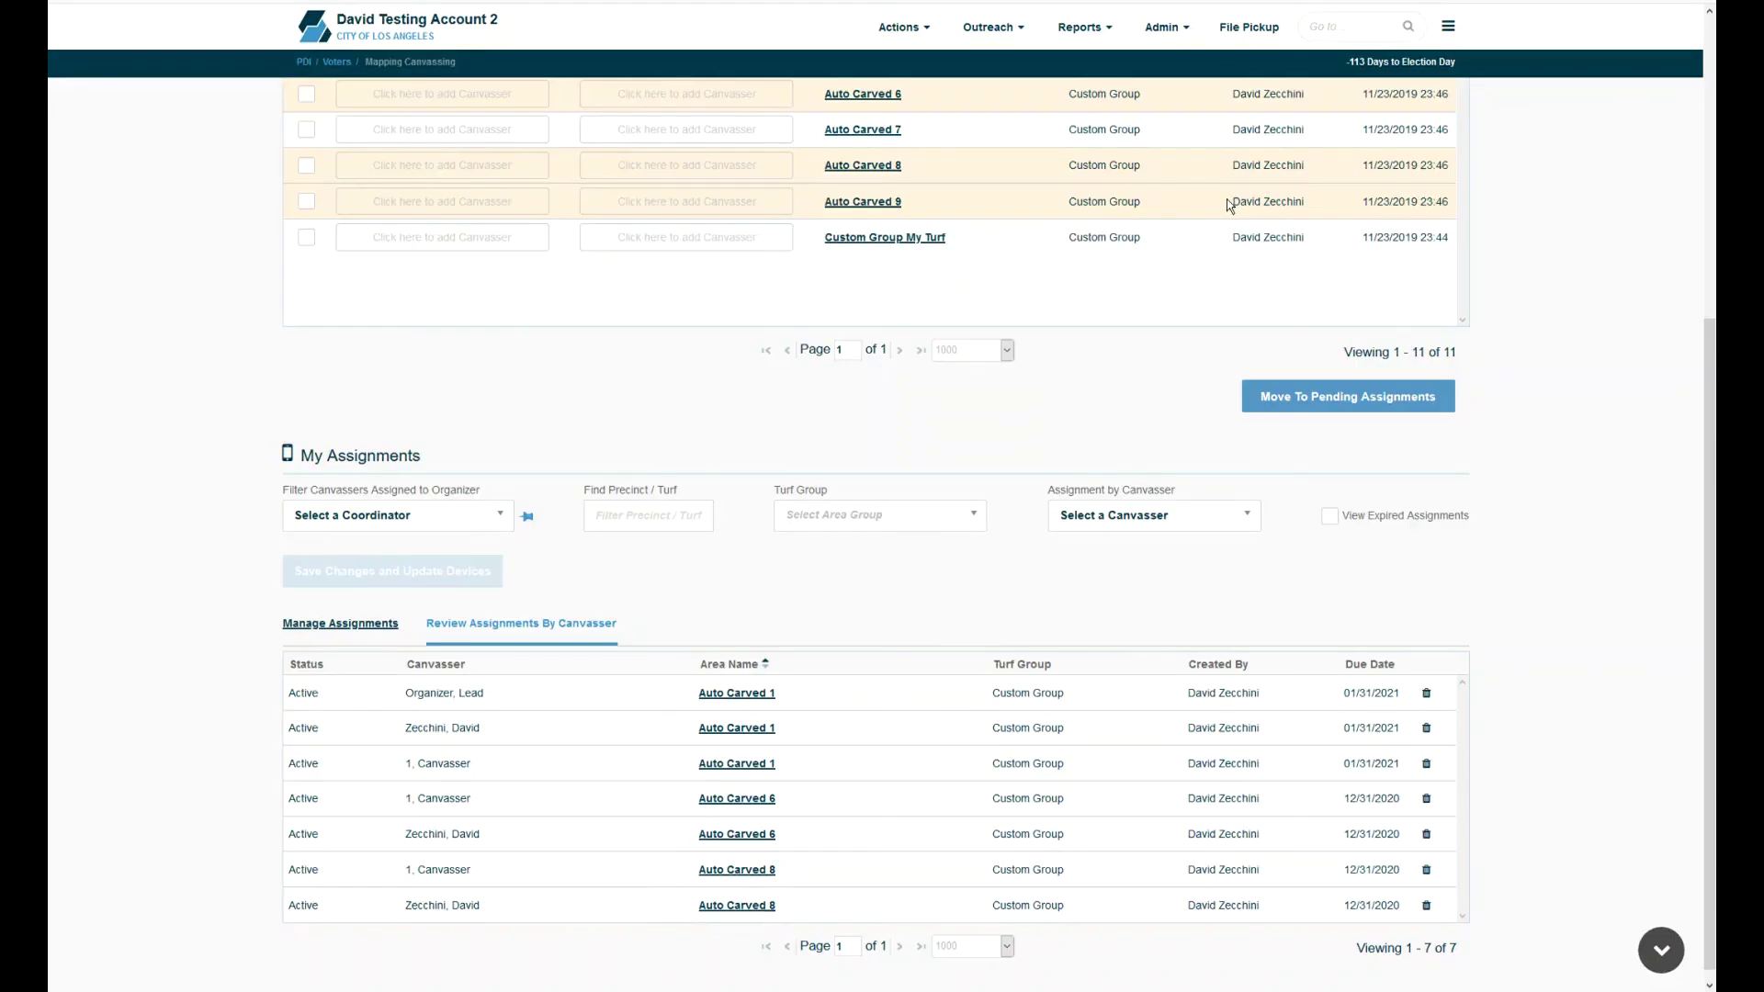
click(1427, 764)
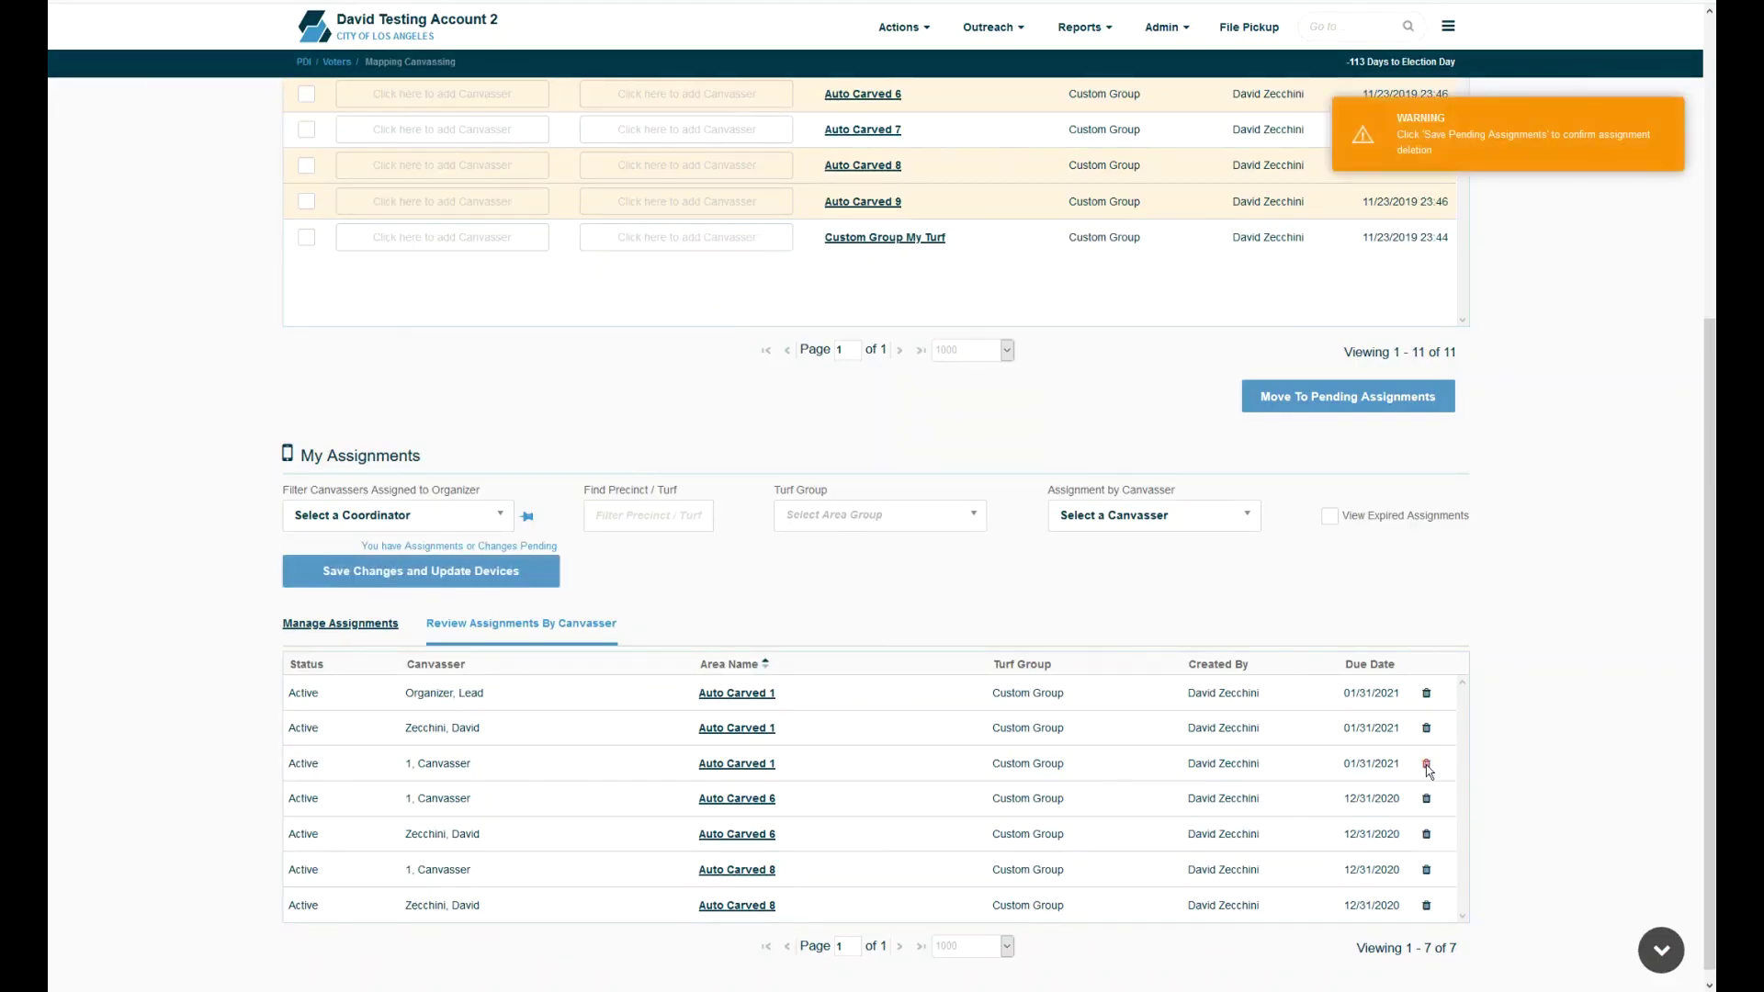
click(493, 574)
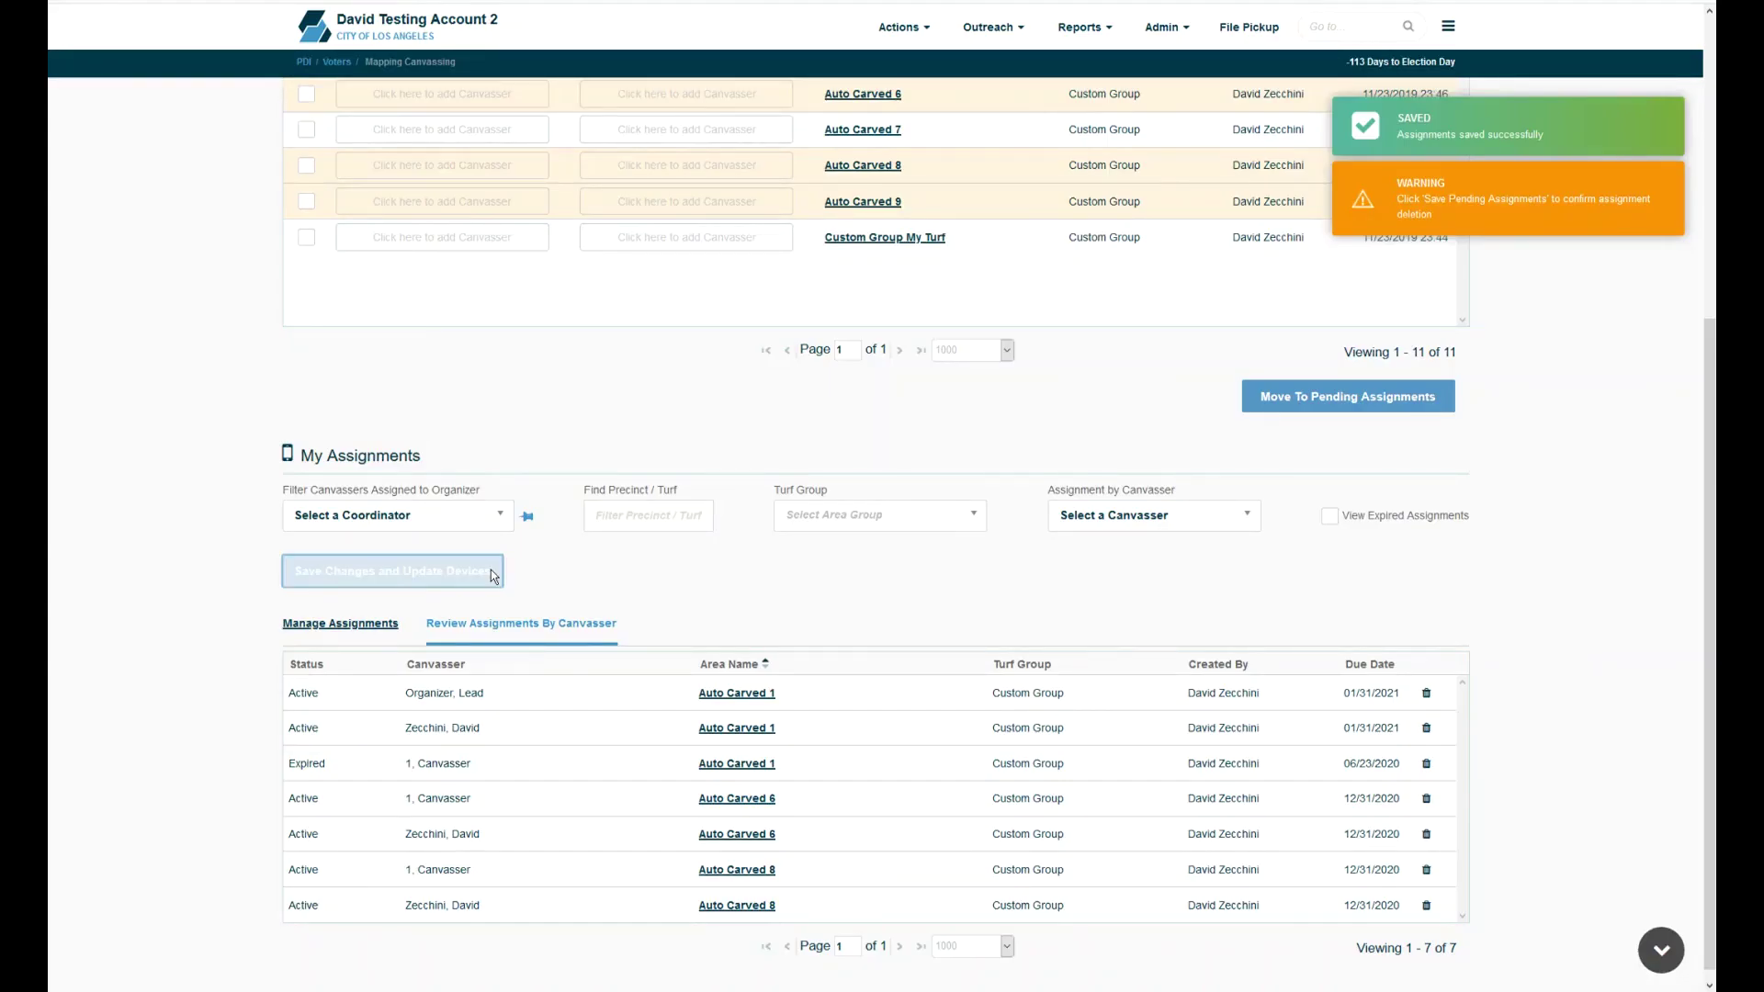